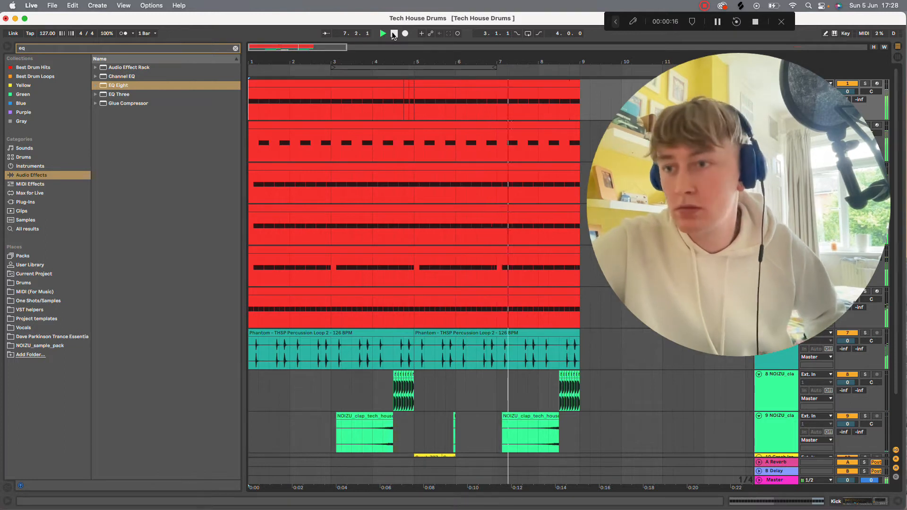
scroll(479, 261, down, 2)
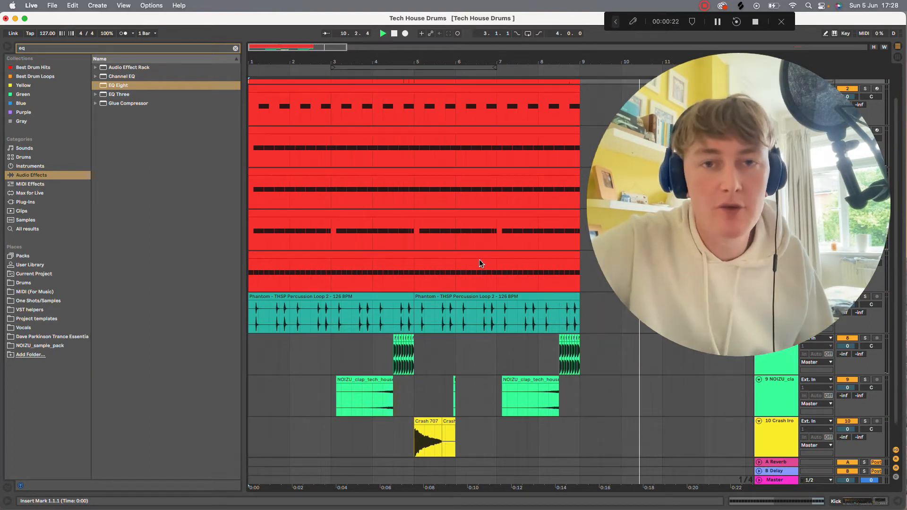
scroll(479, 264, right, 1)
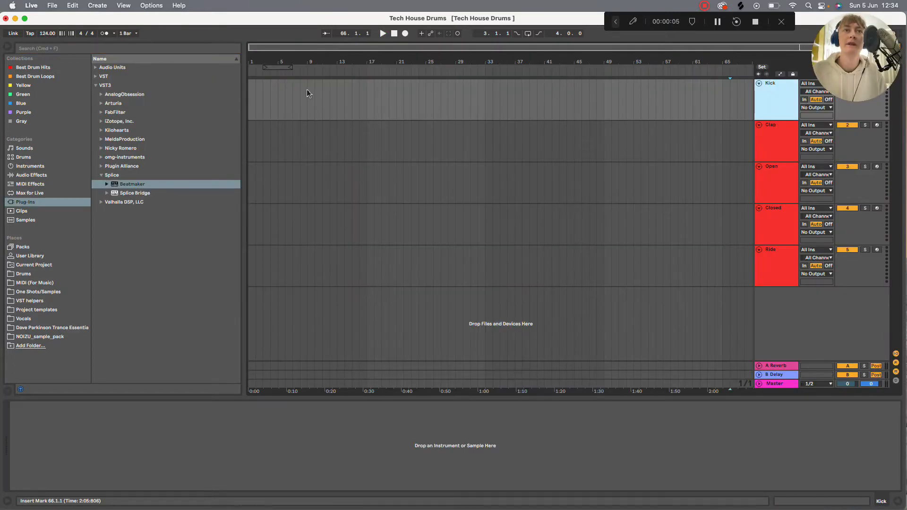
Insert an empty eight-bar MIDI clip from bar 1 to bar 9 on the Kick track
double_click(307, 89)
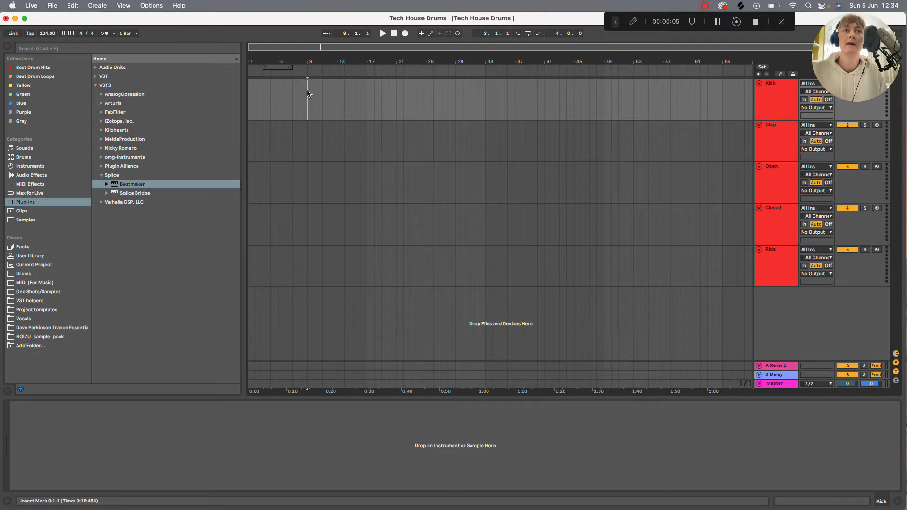
double_click(285, 89)
click(285, 89)
click(309, 90)
drag(306, 90, 239, 91)
right_click(268, 97)
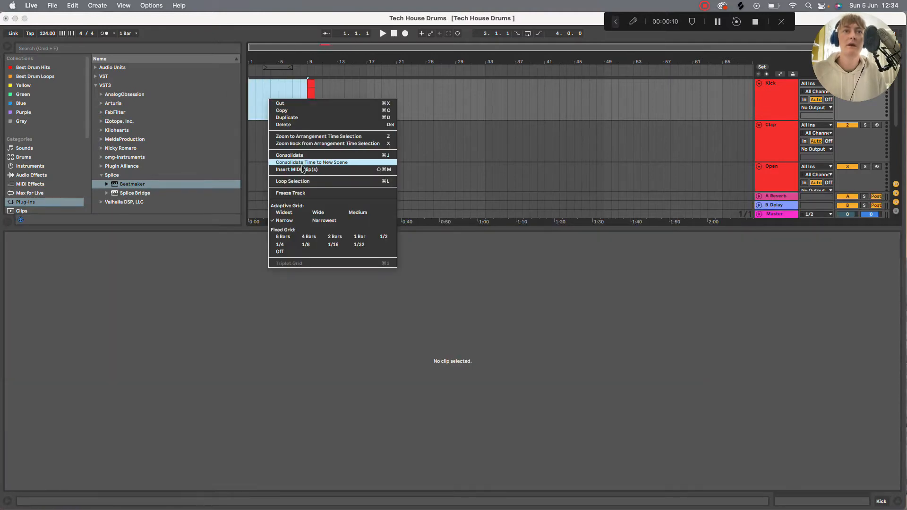
click(297, 169)
Draw a C3 kick note and duplicate it on every beat through all eight bars of the clip
double_click(143, 401)
key(super+d)
key(super+d)
key(super+d)
drag(154, 376, 209, 439)
key(super+d)
key(super+d)
key(super+d)
key(super+d)
key(super+d)
key(super+d)
key(super+d)
Show the Kick track's devices and open the NOIZU_kicks folder of the NOIZU_sample_pack
double_click(791, 106)
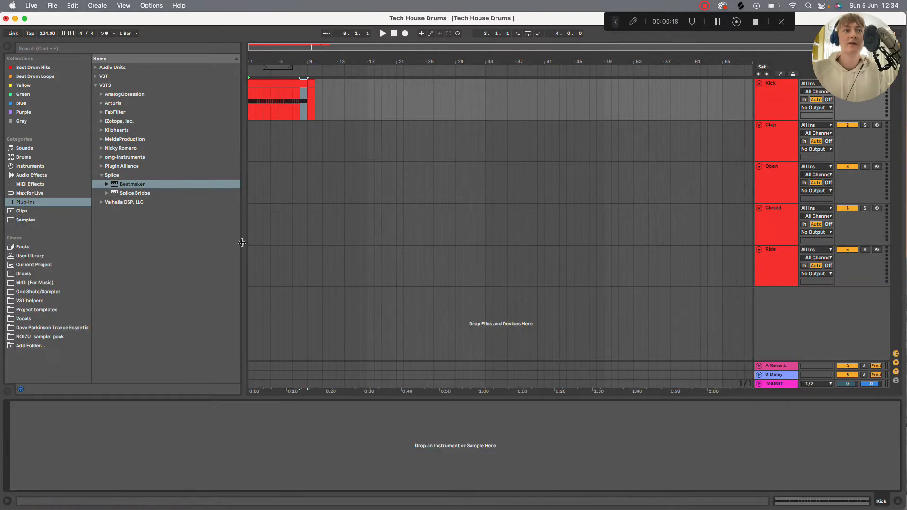
click(46, 293)
click(49, 337)
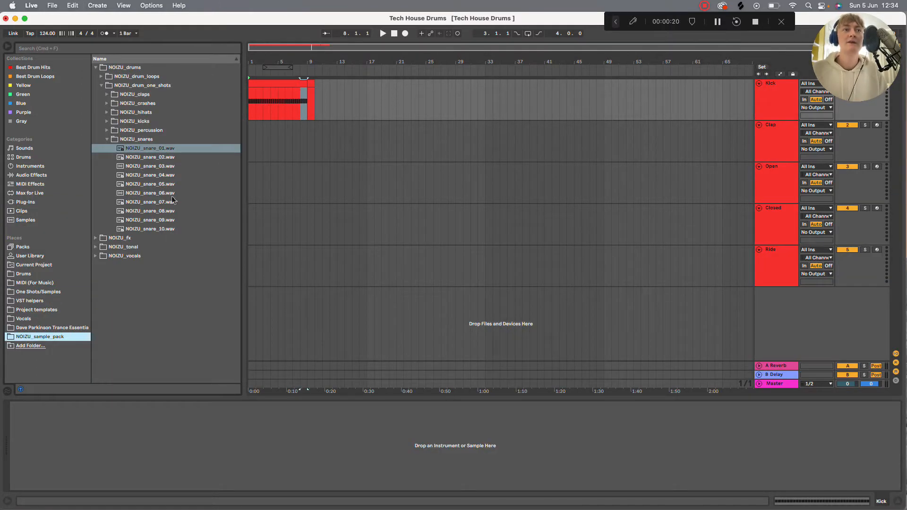
click(107, 122)
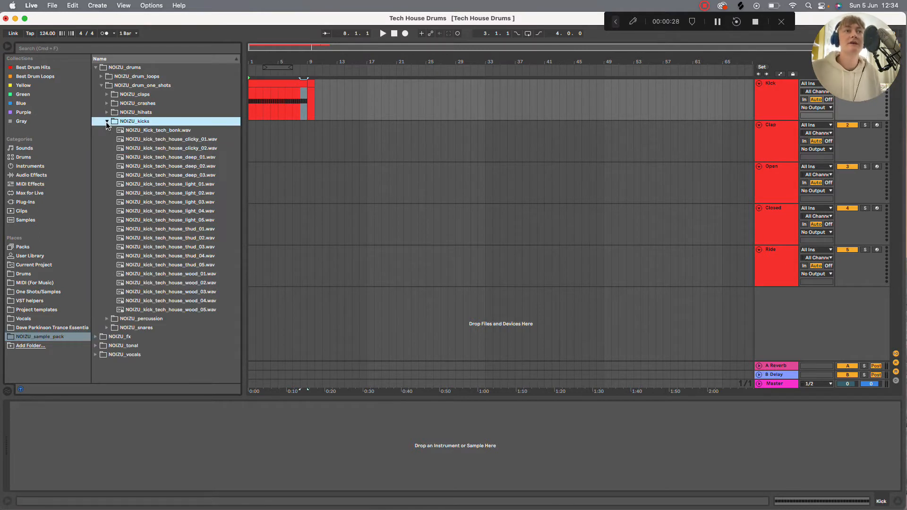
Audition the deep and light tech house kicks and load NOIZU_kick_tech_house_deep_03.wav onto the Kick track
click(164, 156)
click(164, 175)
click(164, 192)
click(163, 203)
click(186, 176)
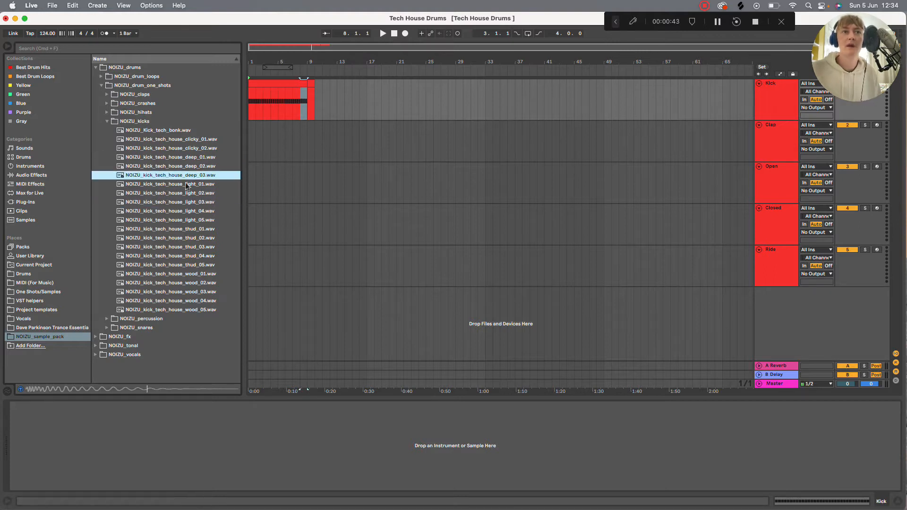
click(186, 157)
click(186, 166)
click(186, 175)
drag(201, 194, 286, 440)
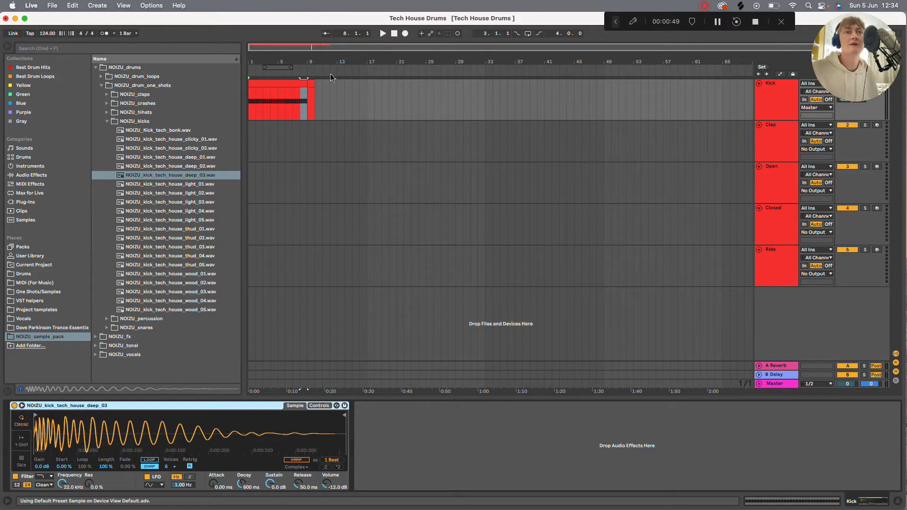
Remove the leftover clip section after bar 9 on the Kick track and play back the kick pattern
drag(330, 81, 308, 87)
key(space)
key(space)
click(395, 34)
key(space)
key(space)
Audition the thud and wood kicks and replace the Kick track's sample with NOIZU_kick_tech_house_wood_01.wav
click(178, 223)
click(194, 263)
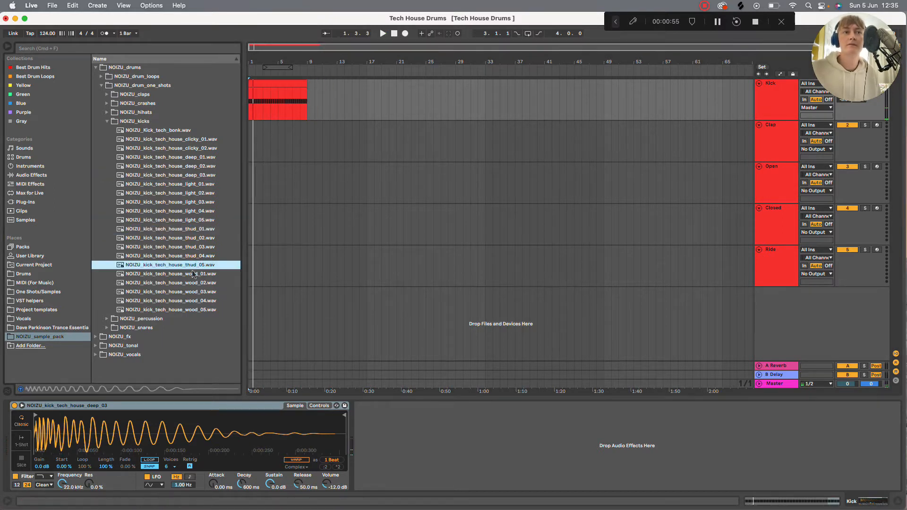
click(193, 274)
click(196, 282)
click(198, 291)
click(202, 283)
click(193, 274)
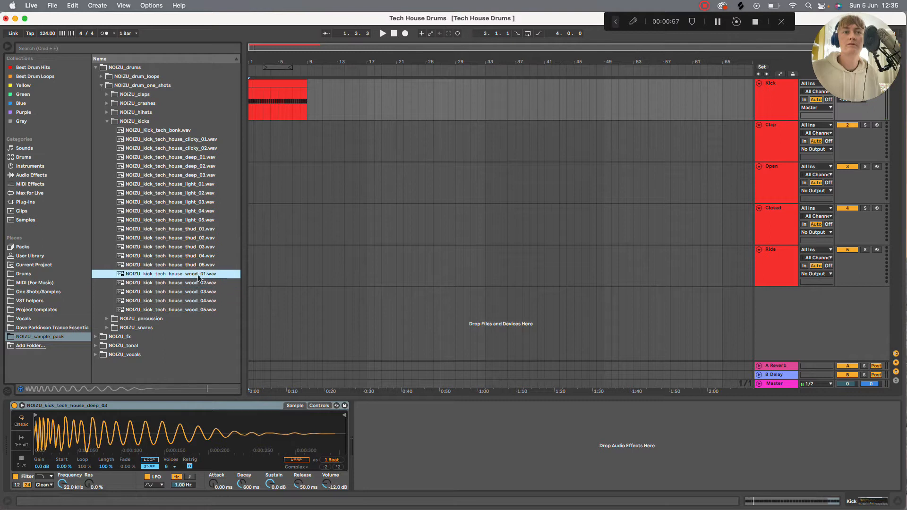
drag(236, 453, 236, 453)
key(space)
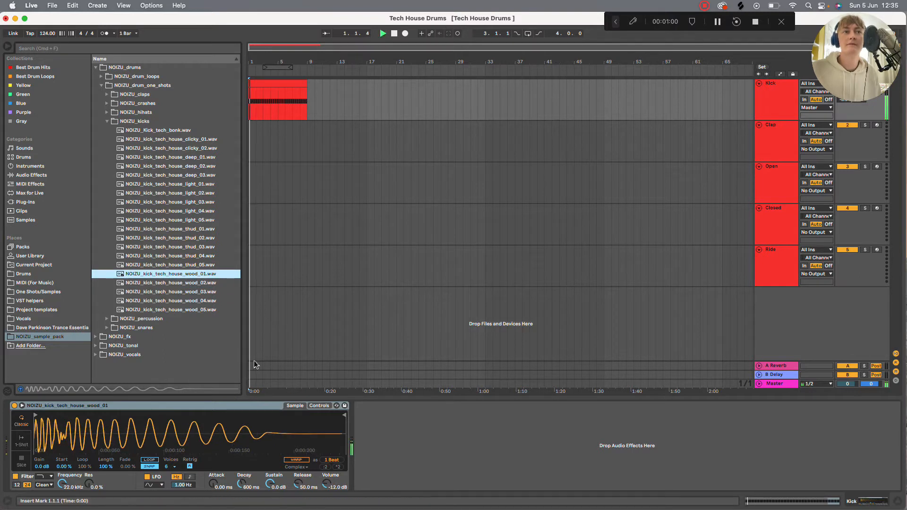
click(185, 301)
click(185, 310)
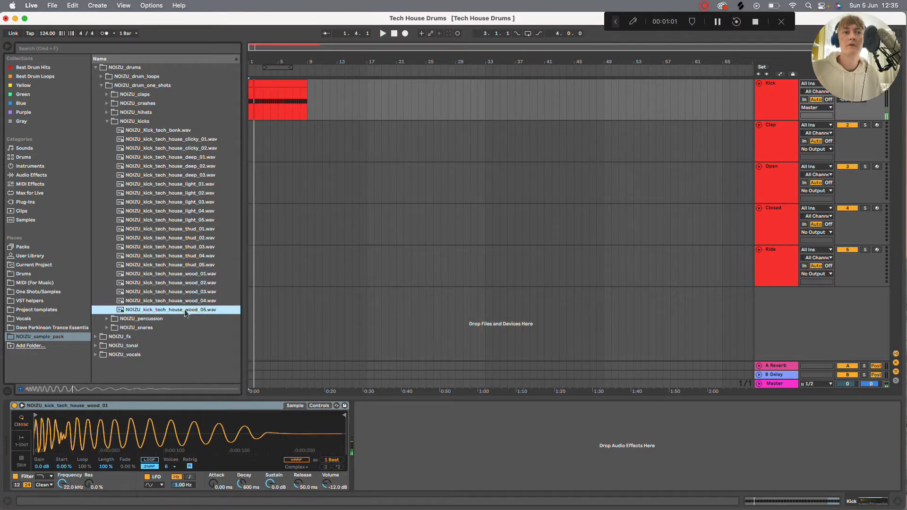
Search the audio effects for "satu" and add Saturator after the sampler on the Kick track
click(63, 48)
click(42, 178)
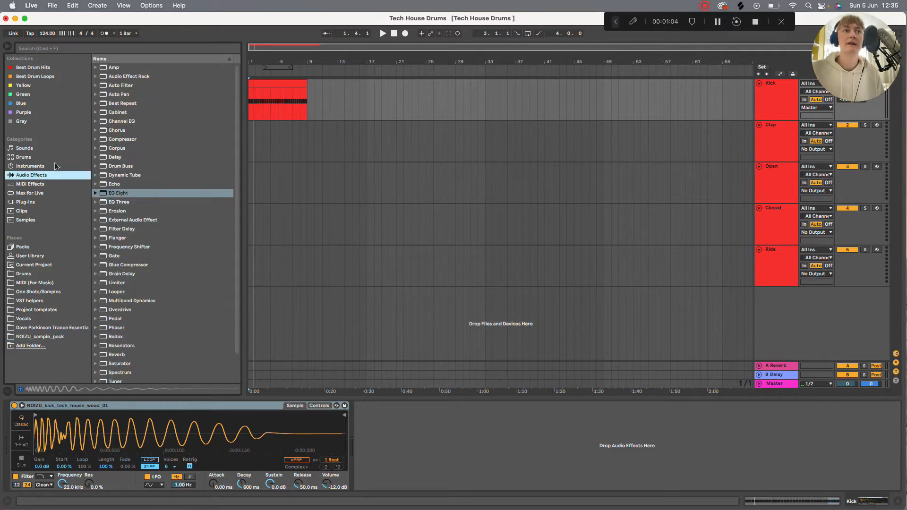
click(56, 50)
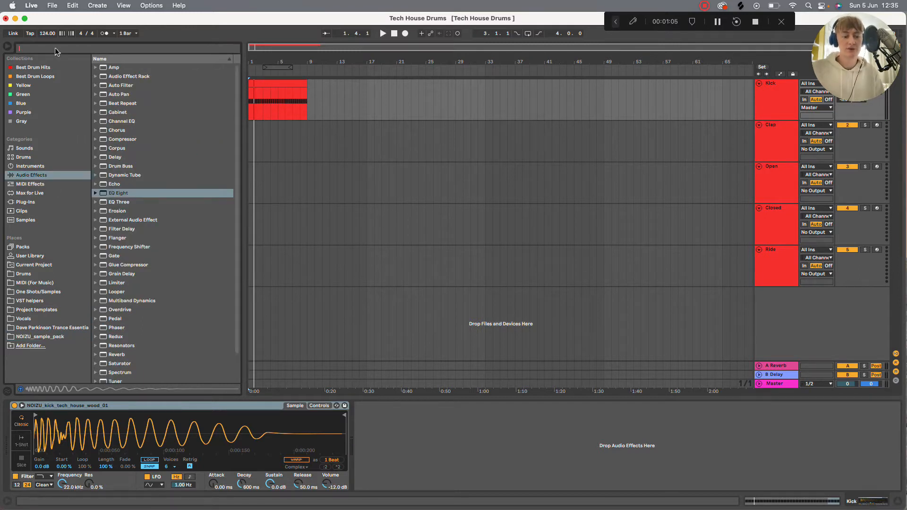
text(satu)
drag(113, 78, 378, 419)
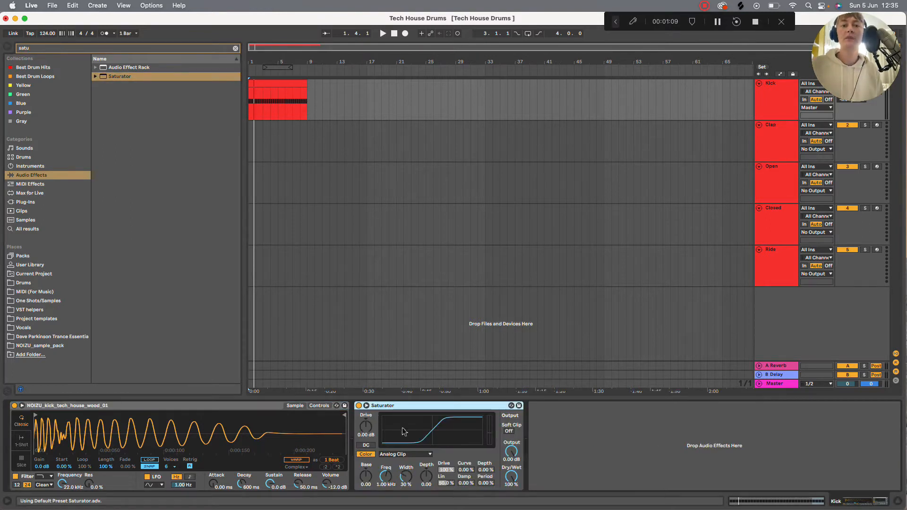
Set the Saturator's drive to 3.43 dB and its output to -3.43 dB, and play the kick
drag(362, 423, 362, 421)
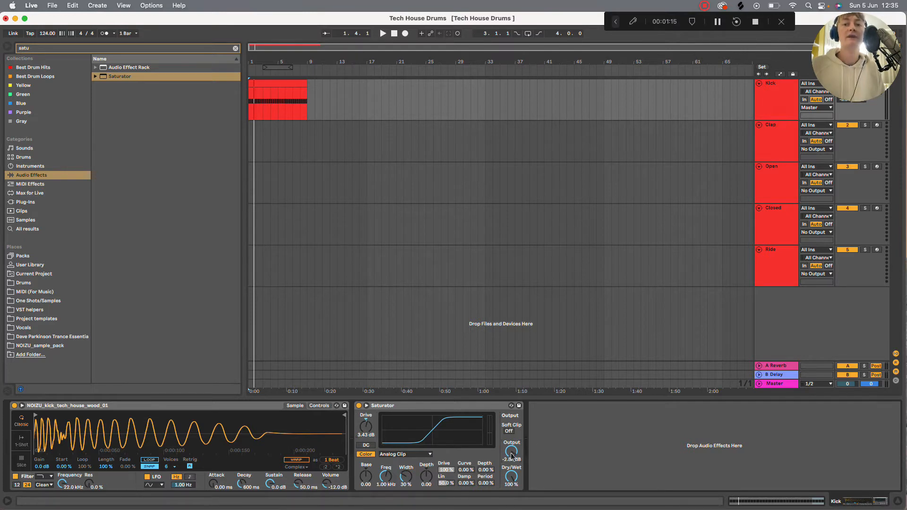
key(space)
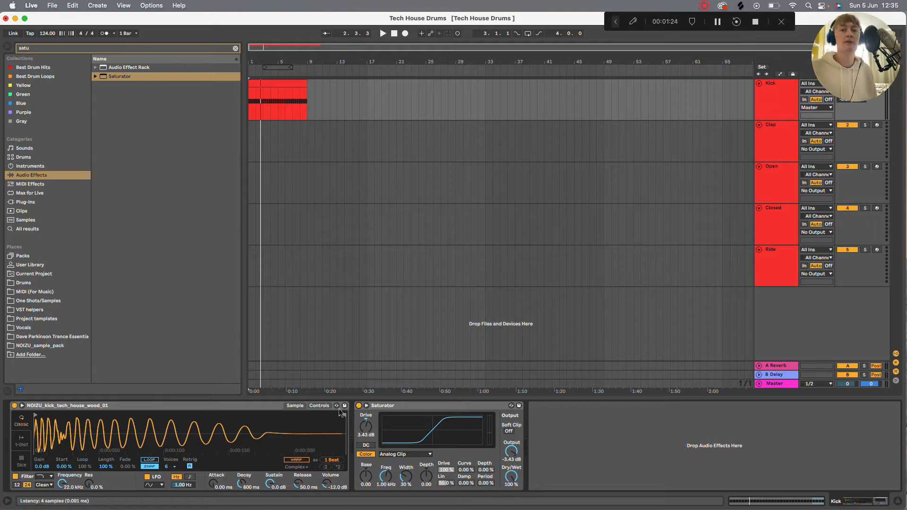
key(space)
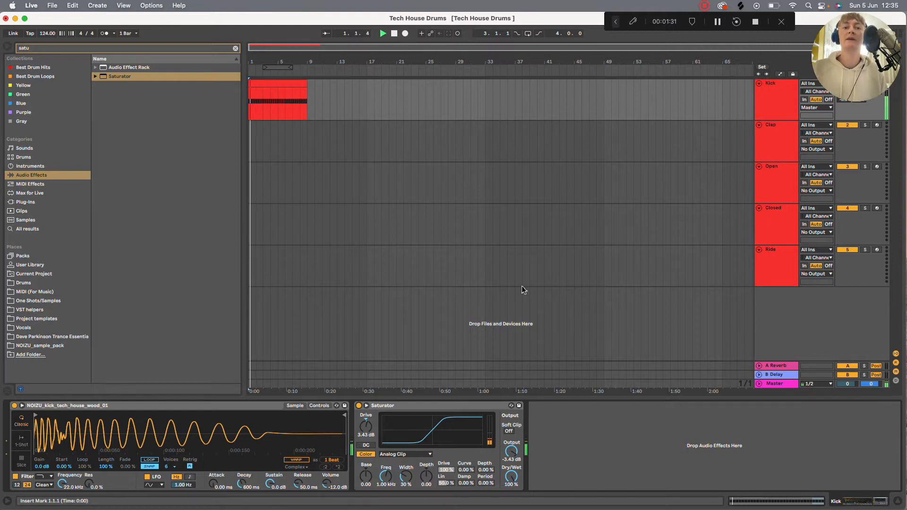
Try the Soft Sine curve in the Saturator during playback and switch back to Analog Clip
click(396, 455)
click(395, 469)
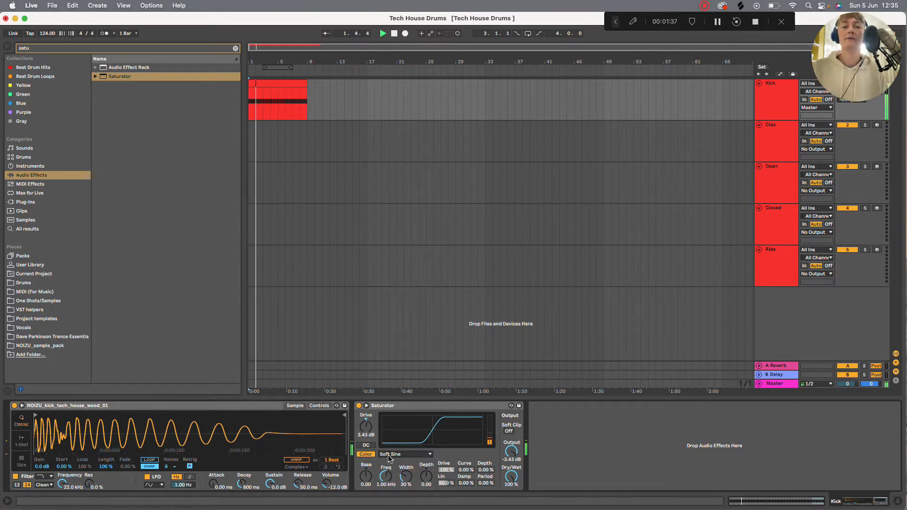
click(394, 455)
click(396, 458)
click(396, 455)
click(411, 459)
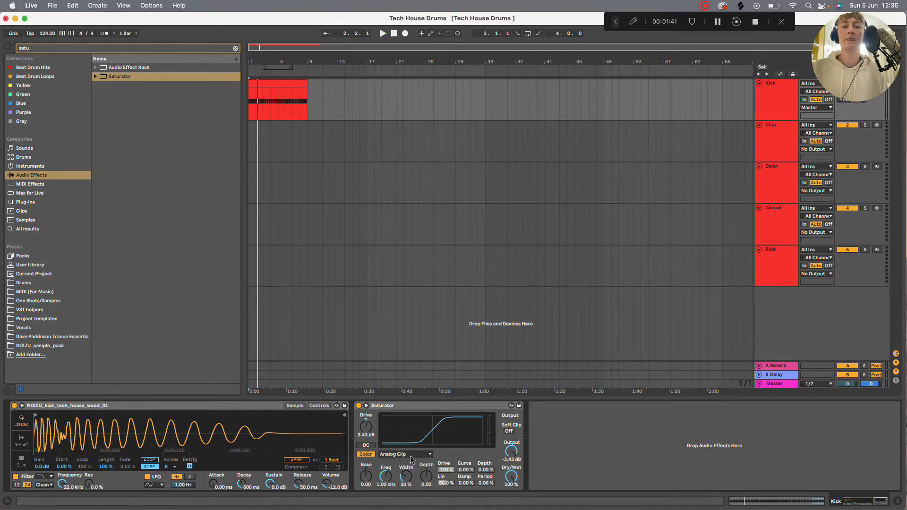
Select the Clap track and open the NOIZU_claps folder of the NOIZU_sample_pack
click(418, 107)
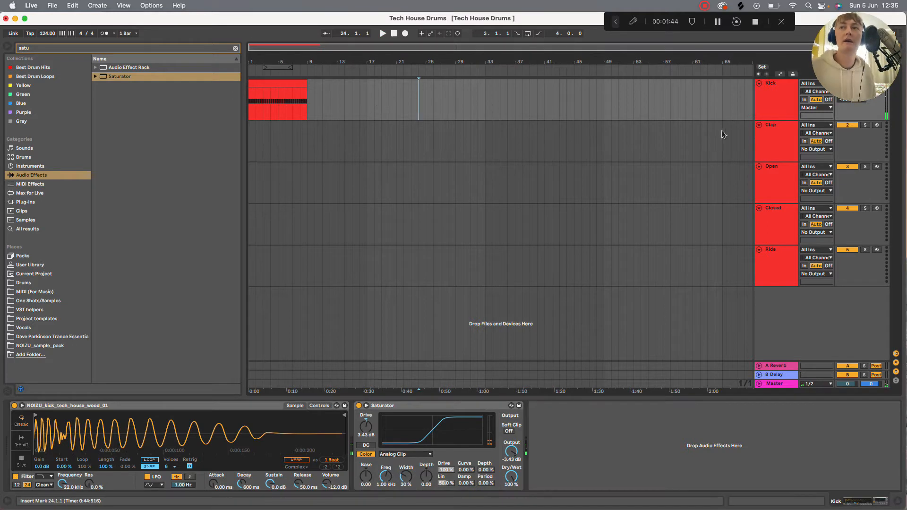
click(793, 144)
click(235, 49)
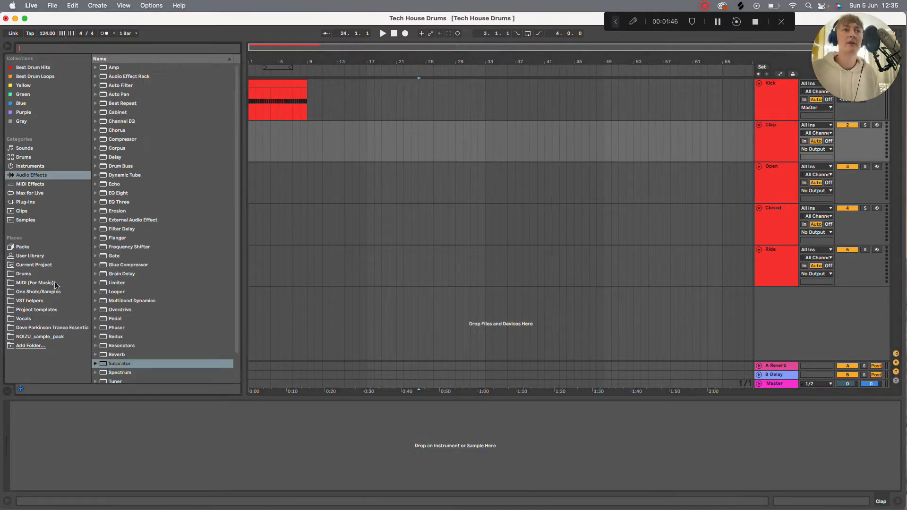
click(40, 337)
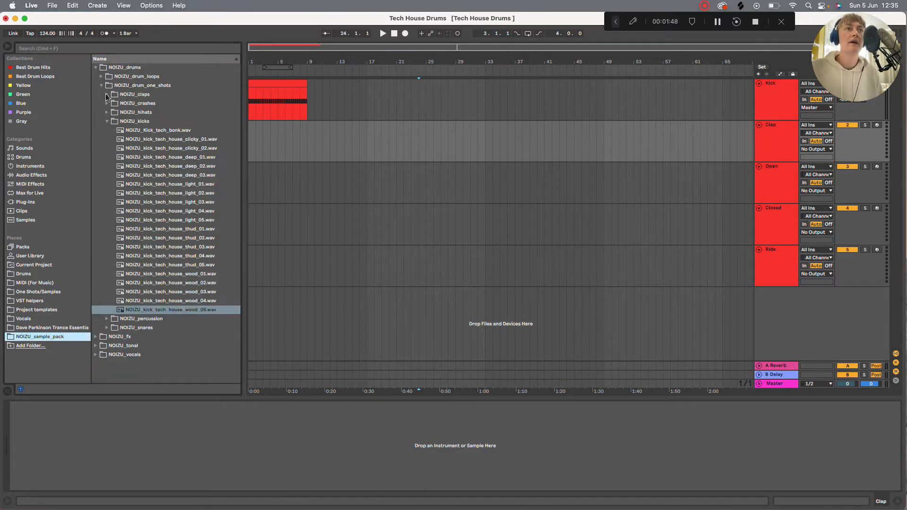
click(106, 95)
Audition the classic claps and load NOIZU_clap_tech_house_classic_03.wav onto the Clap track
click(143, 123)
click(155, 138)
click(167, 122)
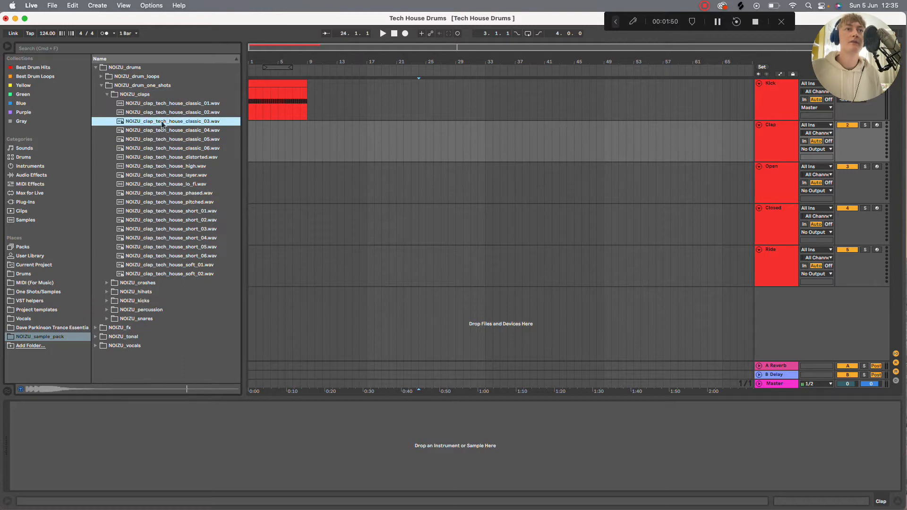
click(759, 125)
click(759, 126)
click(770, 127)
drag(201, 121, 255, 446)
Search the audio effects for "eq" and add EQ Eight after the sampler on the Clap track
click(54, 48)
text(eq)
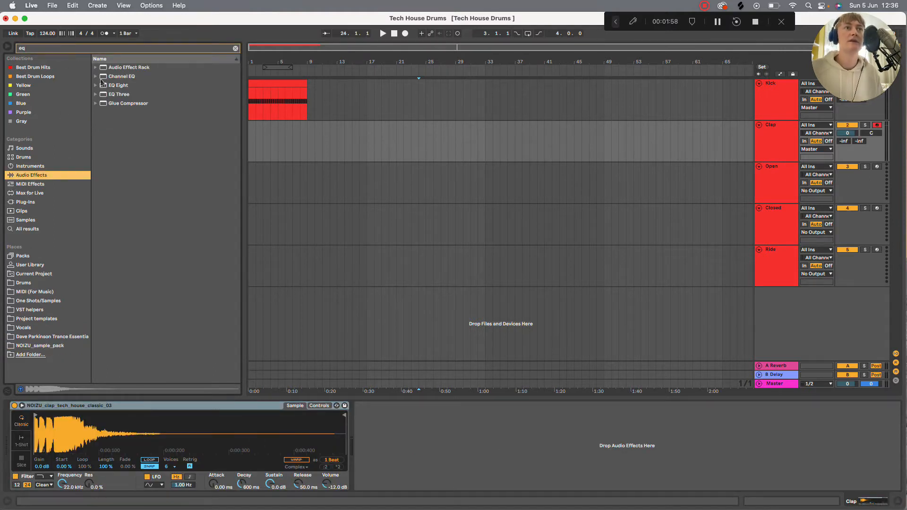
click(99, 87)
drag(100, 87, 400, 434)
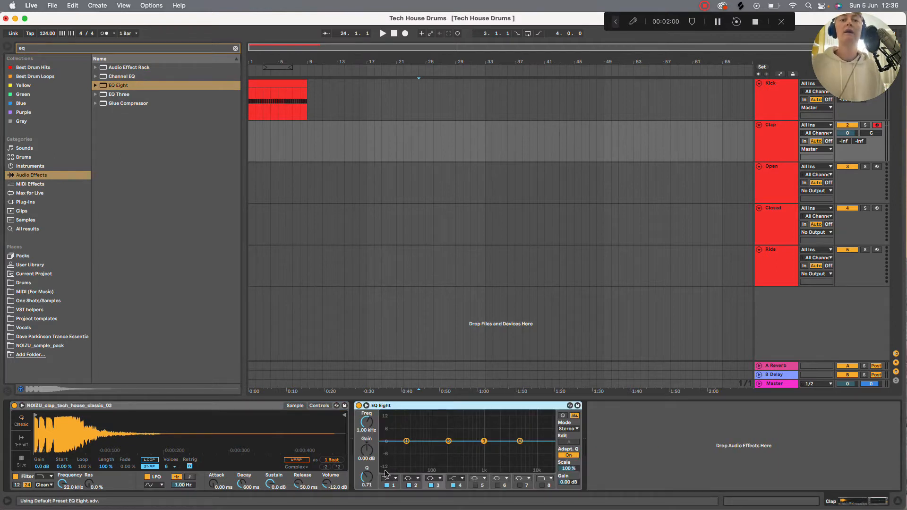
Change EQ Eight's band 1 to a low-cut filter at about 107 Hz and start a brief playback
click(388, 478)
click(389, 426)
drag(405, 452, 432, 449)
key(space)
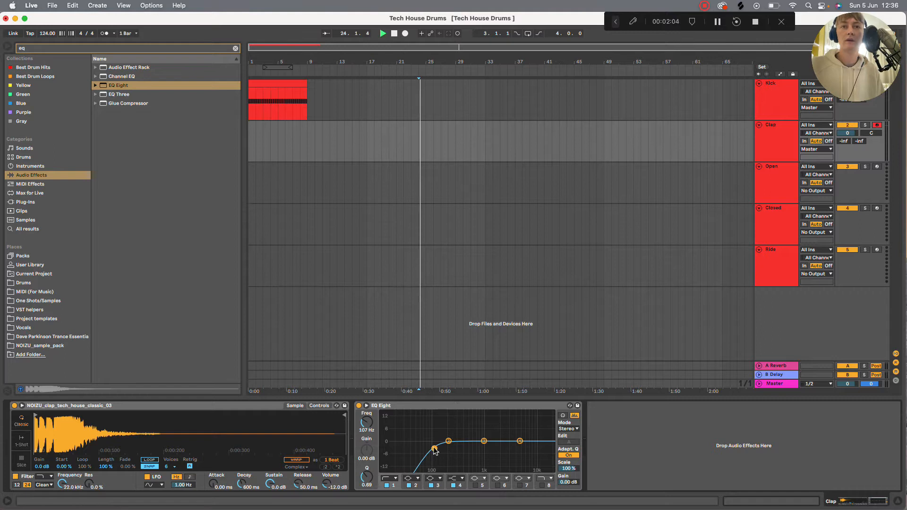
key(space)
Copy the eight-bar kick clip onto the Clap track and open the copy for note editing
click(289, 85)
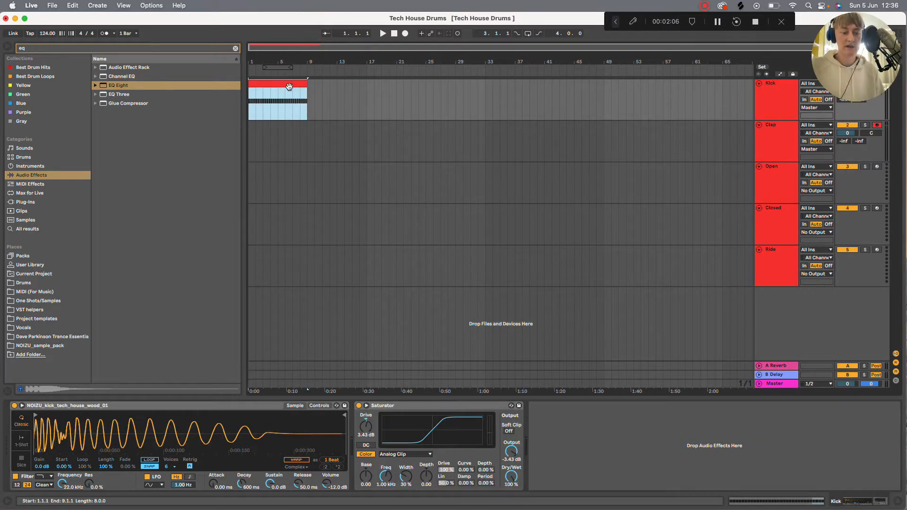
drag(288, 85, 294, 126)
double_click(290, 125)
Delete all notes in the clap clip except those on beats 2 and 4 of the first bar
key(Delete)
click(198, 400)
key(Delete)
click(243, 389)
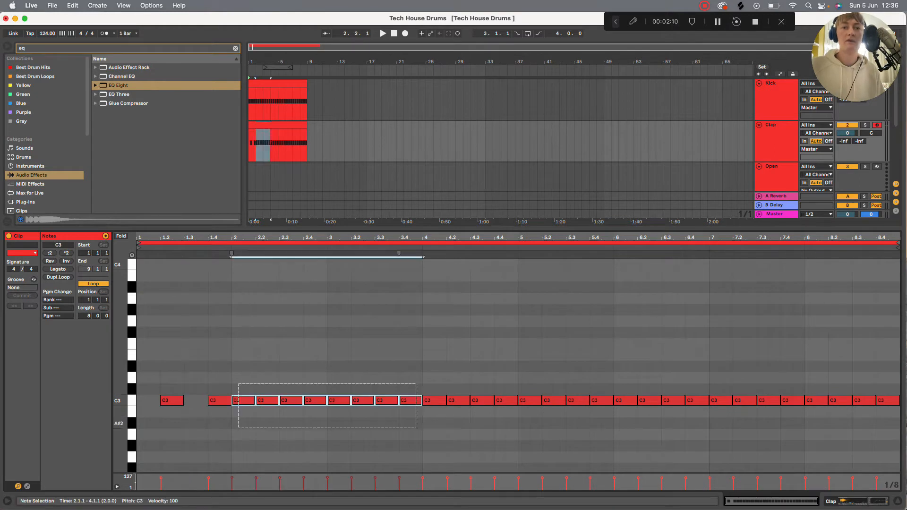
drag(858, 504, 874, 508)
key(Delete)
drag(882, 388, 890, 504)
key(Delete)
Duplicate the one-bar clap pattern through the remaining bars of the eight-bar clip
drag(232, 360, 136, 434)
key(super+d)
key(super+d)
key(super+d)
key(space)
key(super+d)
key(super+d)
key(super+d)
key(super+d)
Set the project tempo to 127 BPM and play back the kick and clap together
key(space)
drag(50, 36, 50, 35)
key(space)
key(space)
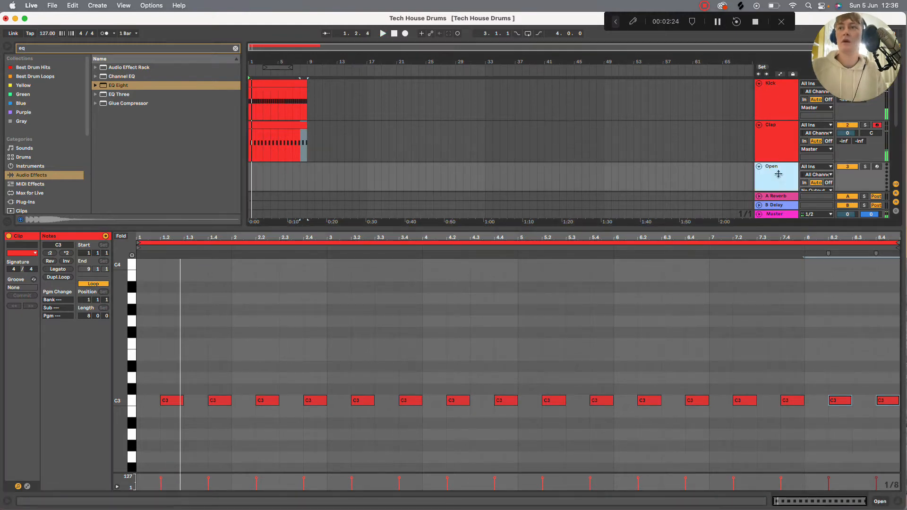
Clear the browser search and open the NOIZU_hihats folder of one-shots in NOIZU_sample_pack for the Open track
double_click(776, 172)
click(235, 49)
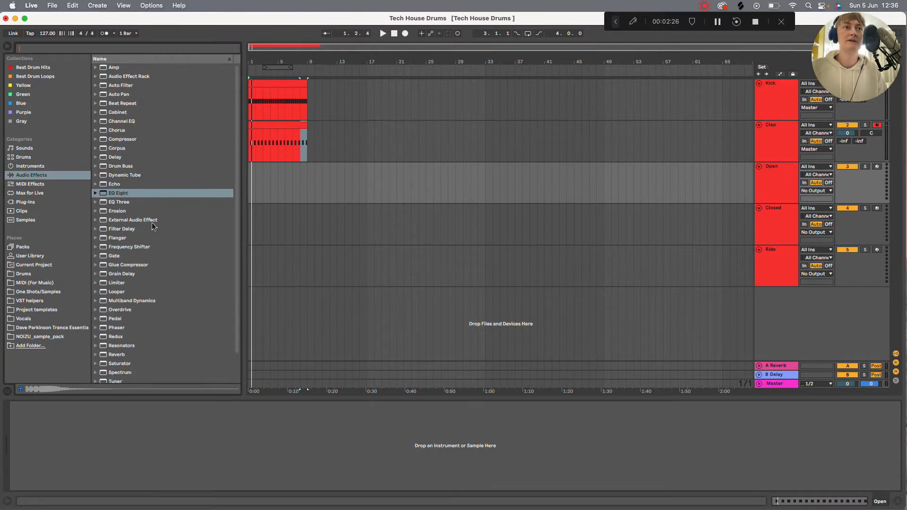
click(46, 338)
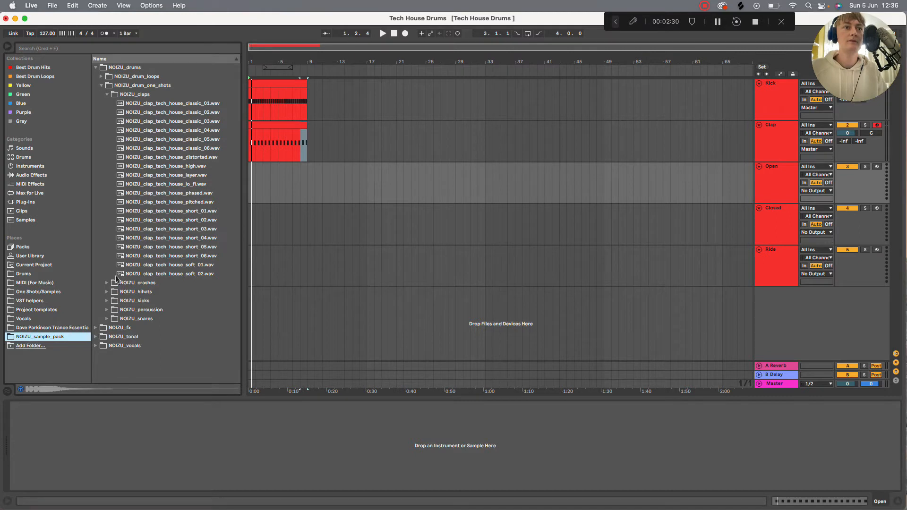
click(107, 292)
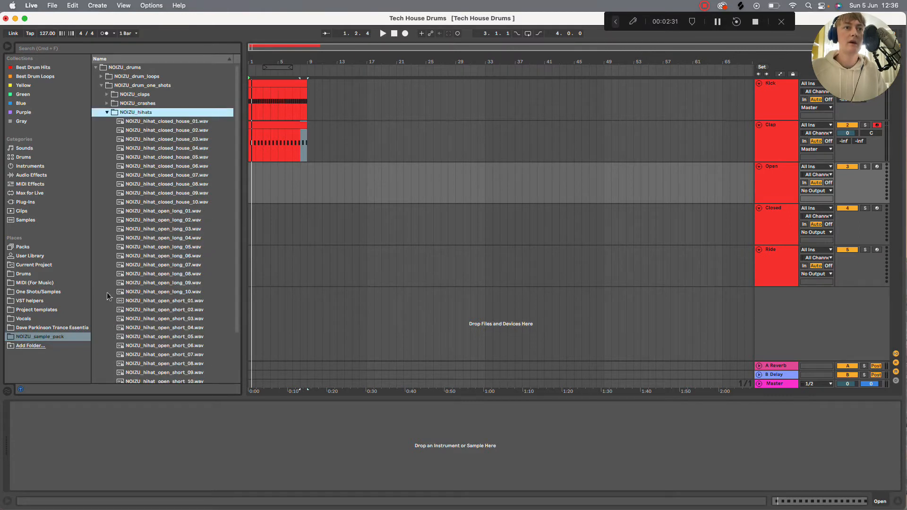
Preview the closed house hi-hat samples and settle on NOIZU_hihat_closed_house_04.wav
click(188, 150)
click(181, 184)
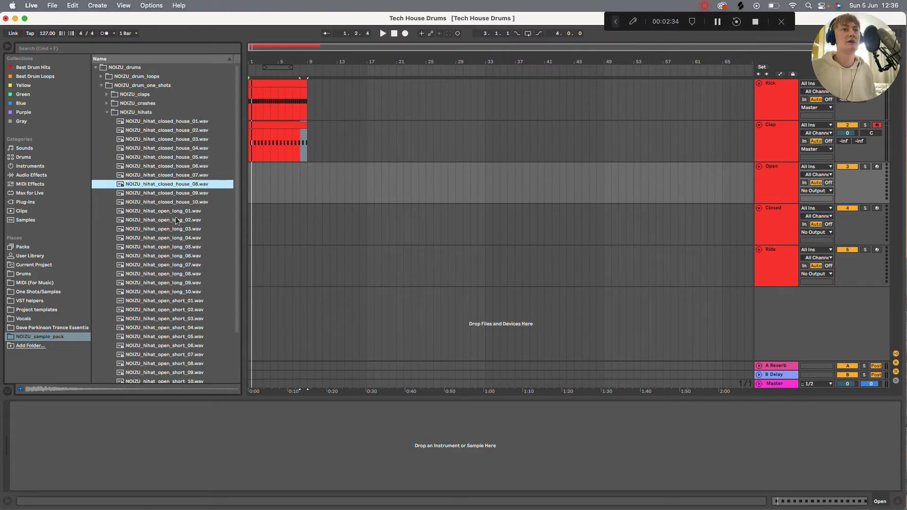
click(179, 122)
click(178, 132)
click(180, 140)
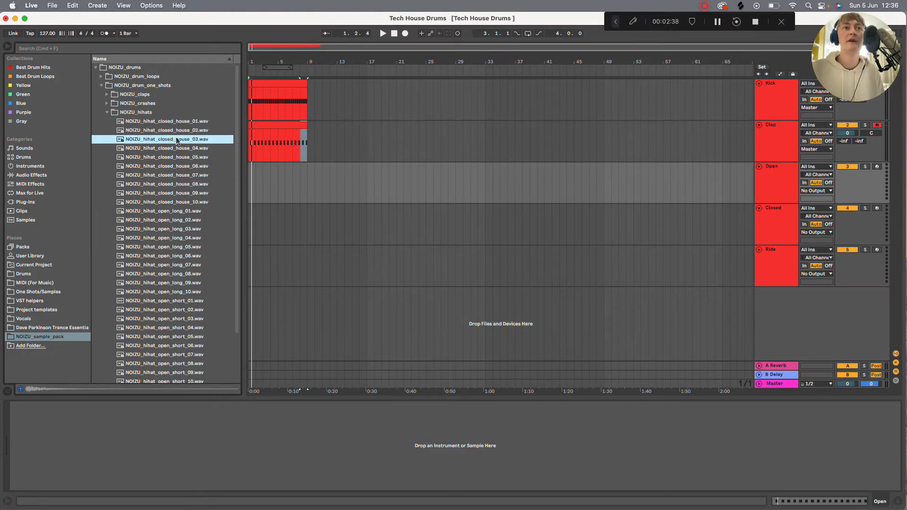
click(179, 150)
click(180, 159)
click(189, 149)
Copy the eight-bar clap clip onto the Open track and open the copy for note editing
click(784, 173)
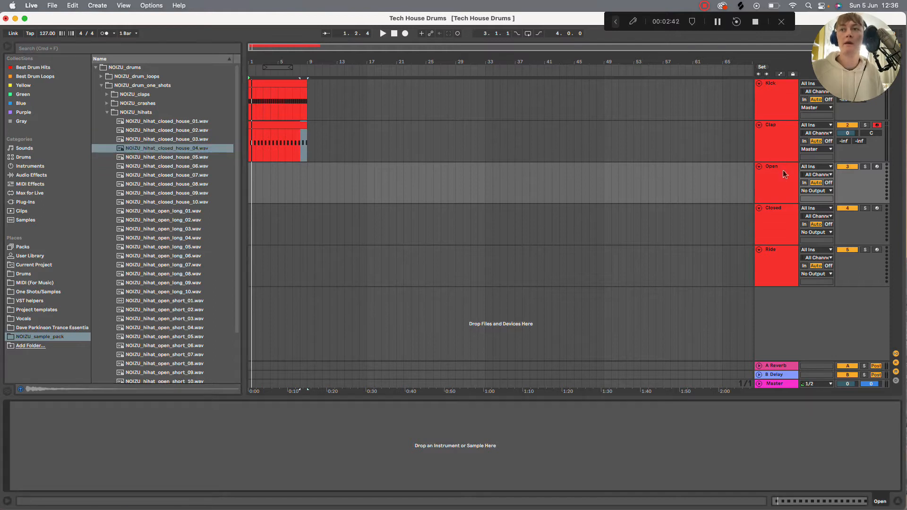
drag(308, 180, 248, 174)
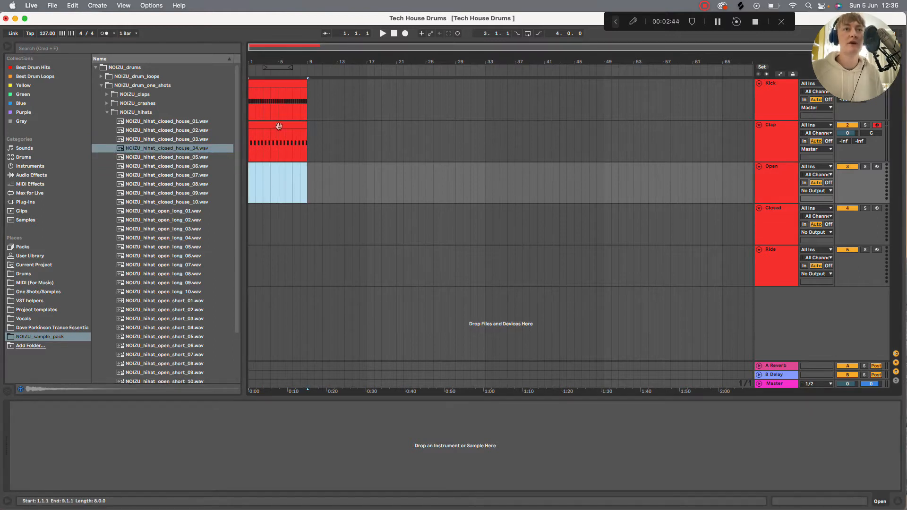
drag(278, 126, 277, 169)
double_click(277, 168)
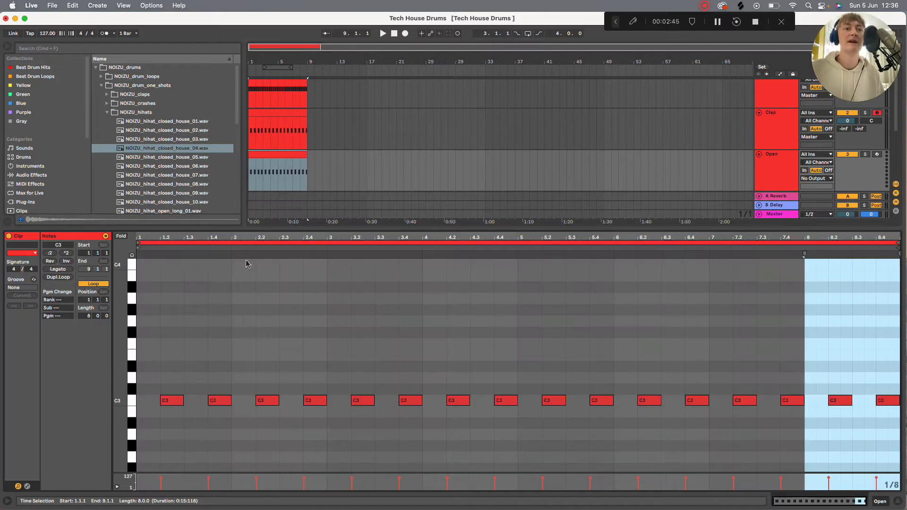
Shift all notes in the Open clip half a beat earlier and replace the second note with a duplicate of the first
drag(168, 381, 901, 506)
drag(169, 401, 150, 401)
click(208, 401)
key(Delete)
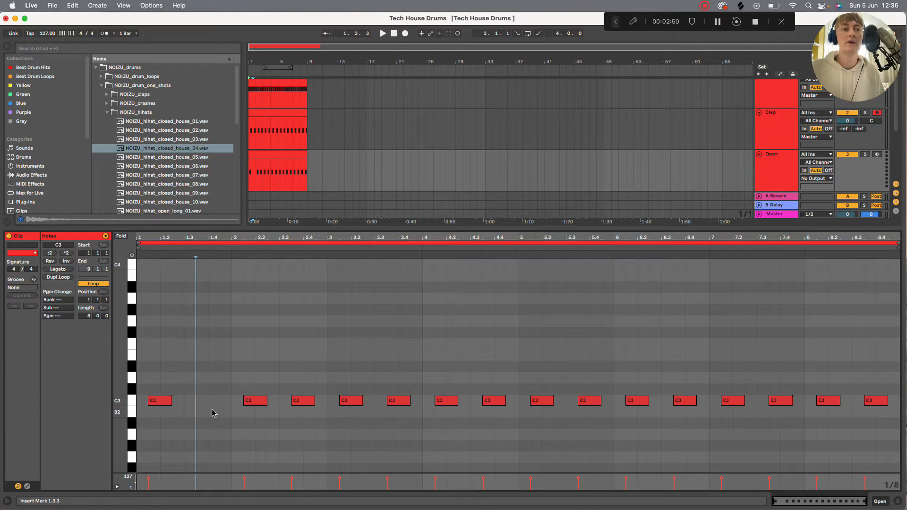
drag(170, 379, 140, 437)
key(super+d)
key(space)
key(space)
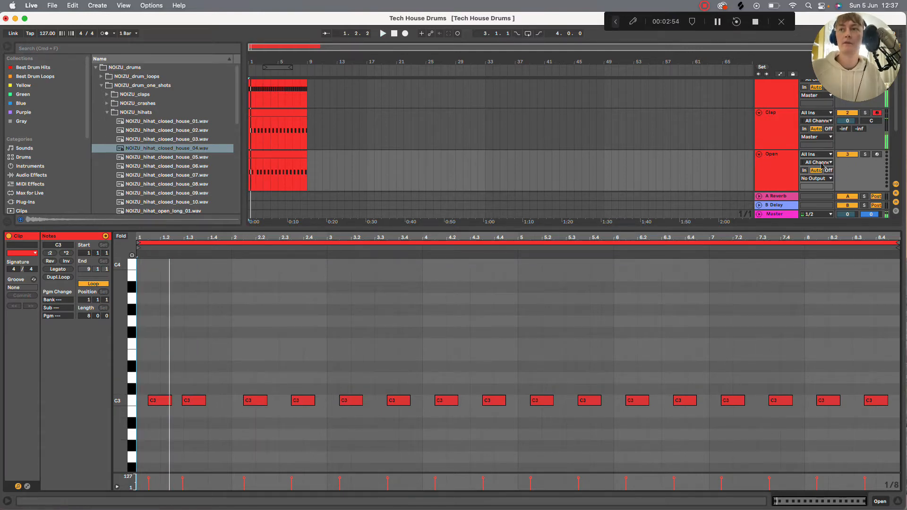
Load NOIZU_hihat_closed_house_04.wav as the sample instrument on the Open track
double_click(766, 162)
click(155, 150)
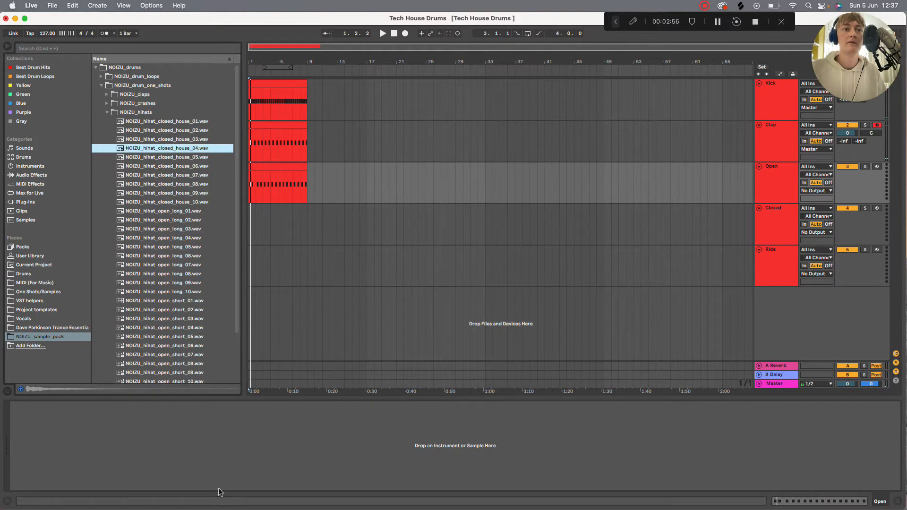
drag(219, 492, 483, 446)
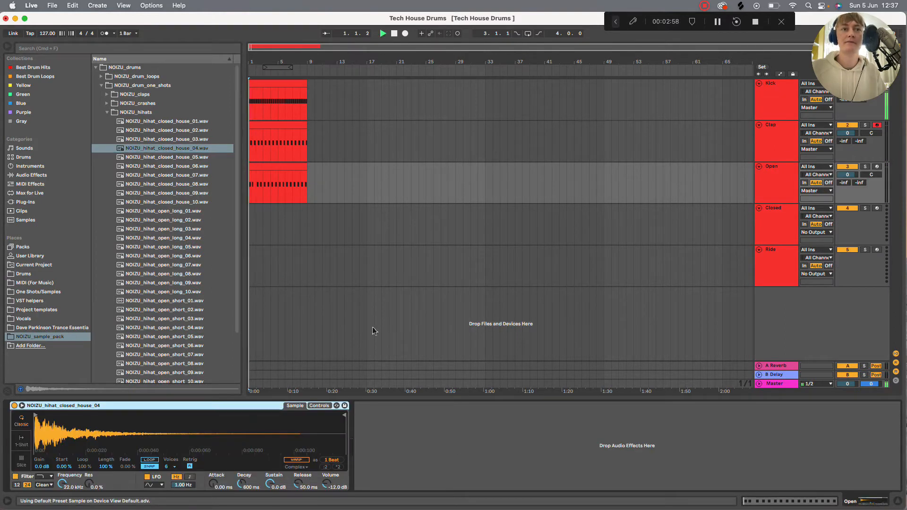
Delete every note after the first bar in the Open clip and play back the beat
click(273, 160)
double_click(273, 162)
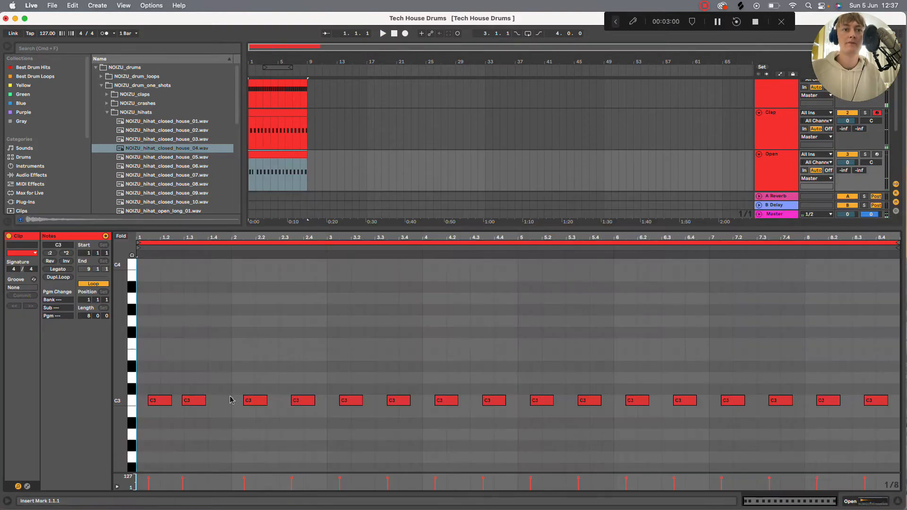
drag(221, 360, 817, 502)
key(Delete)
drag(820, 380, 893, 446)
key(Delete)
key(space)
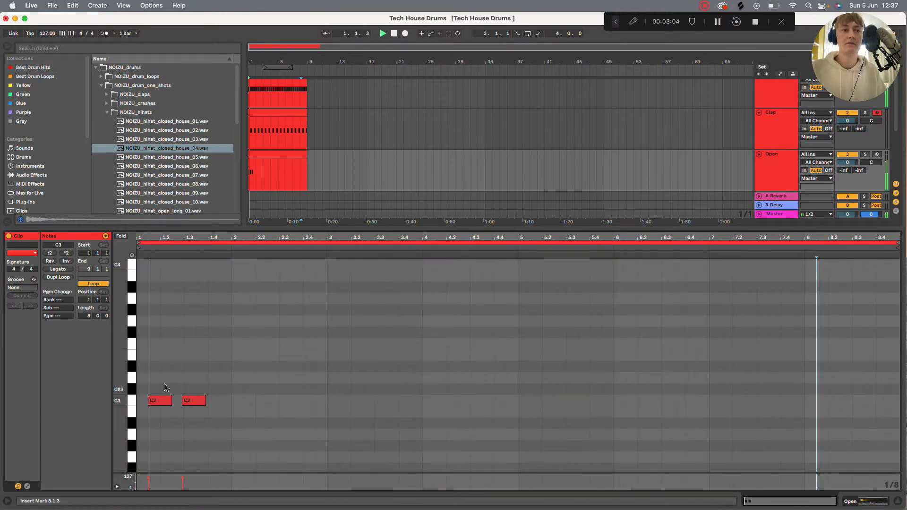
Duplicate the first off-beat note repeatedly in the Open clip to place one hit between every kick
scroll(205, 424, left, 2)
click(202, 399)
key(super+d)
key(super+d)
key(super+d)
key(super+d)
key(super+d)
key(super+d)
key(space)
key(super+d)
key(super+d)
key(super+d)
key(super+d)
key(super+d)
key(super+d)
key(super+d)
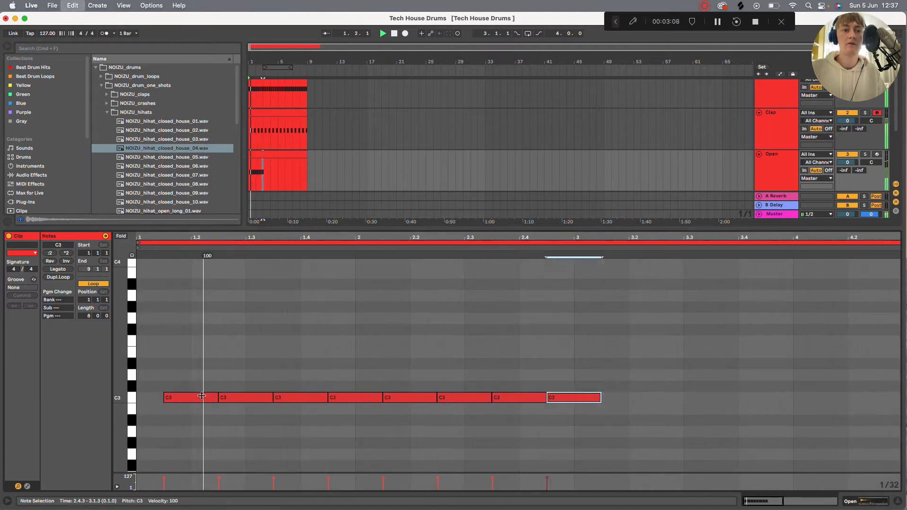
Duplicate the off-beat notes through the rest of the eight-bar Open clip and pan the Open track to 16L
scroll(202, 398, down, 5)
key(super+d)
drag(506, 368, 290, 469)
key(super+d)
key(super+d)
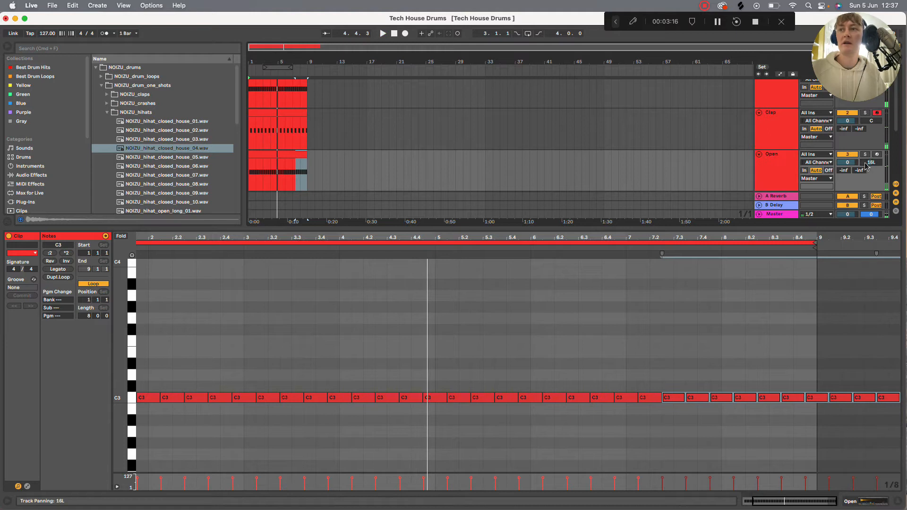
click(775, 167)
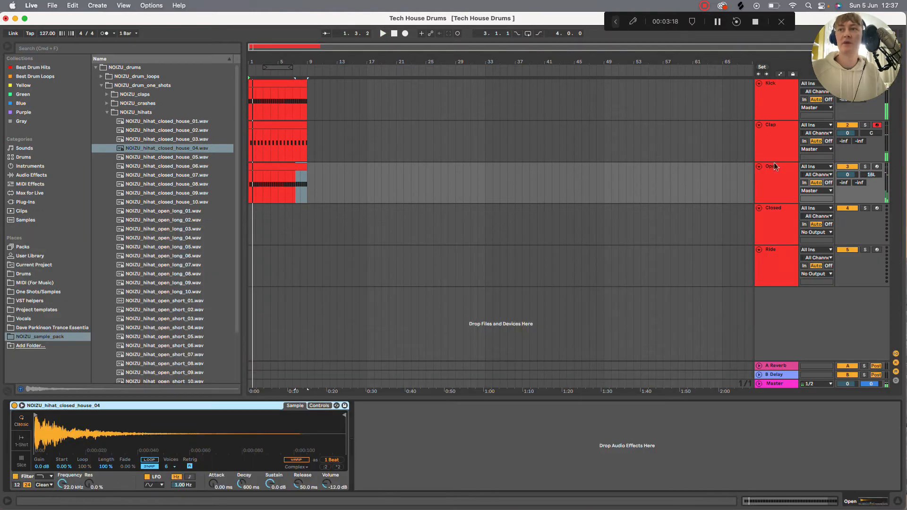
Preview the closed, long open and short open hi-hat samples to find a sound for the Closed track
click(780, 230)
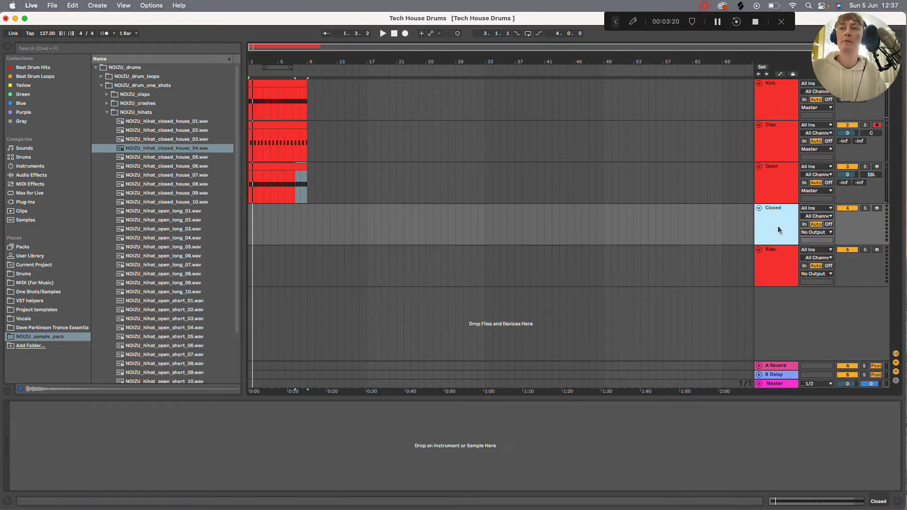
click(197, 193)
click(198, 211)
click(195, 292)
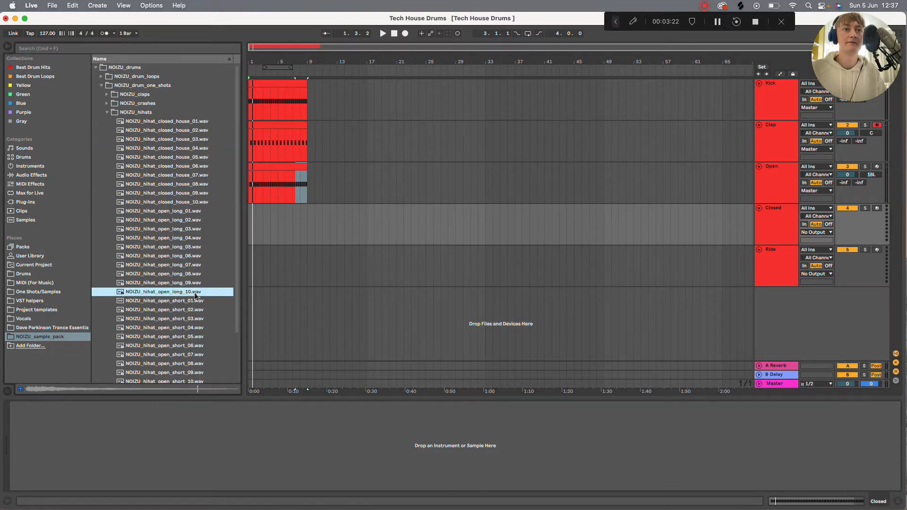
scroll(191, 312, down, 3)
click(192, 317)
click(194, 335)
click(196, 354)
click(198, 344)
click(208, 246)
click(206, 264)
click(231, 291)
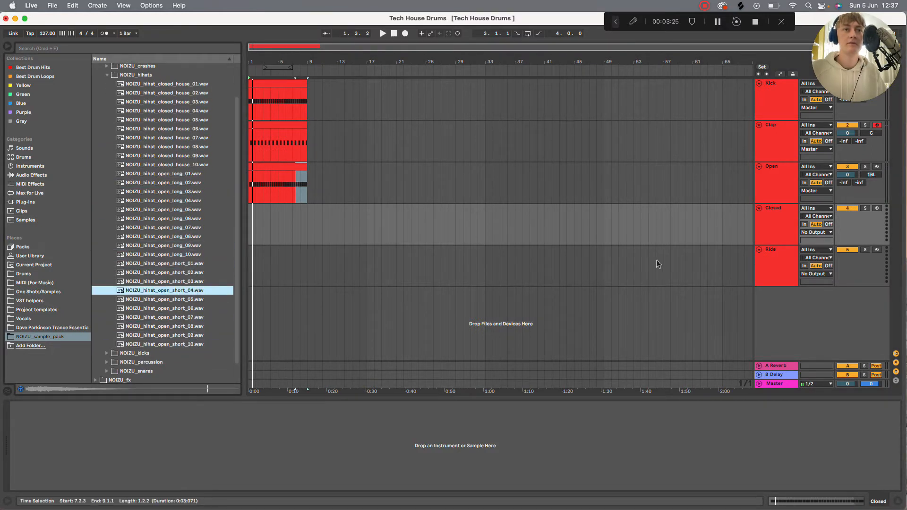
Preview short open hi-hats 06 and 07, and load NOIZU_hihat_open_short_07.wav onto the Closed track
click(782, 218)
click(180, 308)
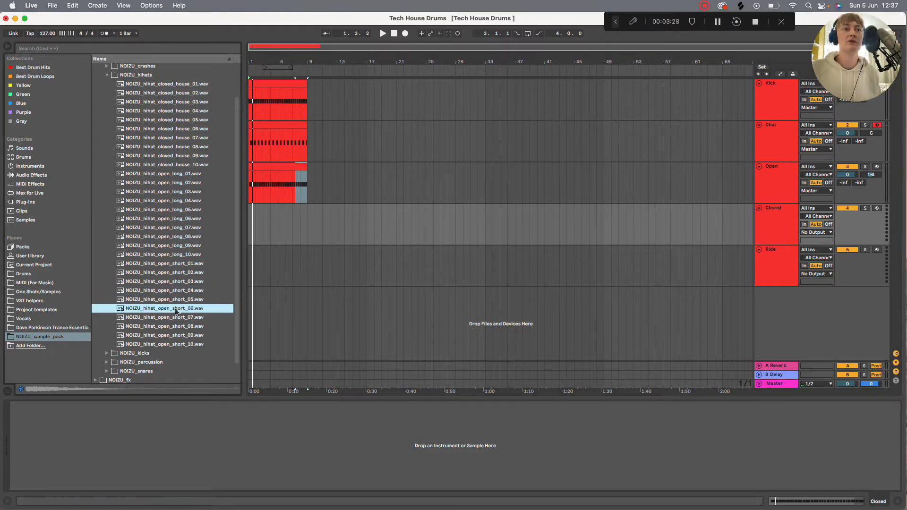
click(181, 318)
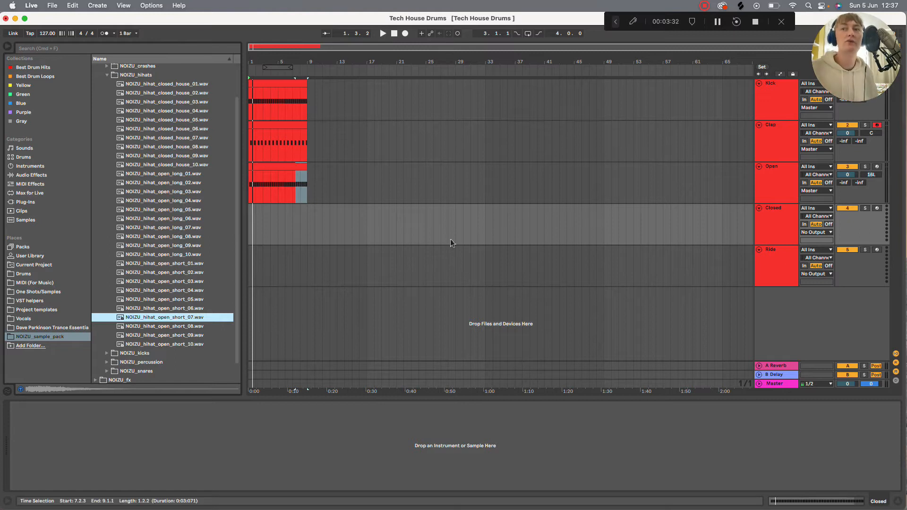
click(773, 217)
drag(196, 318, 228, 451)
click(292, 86)
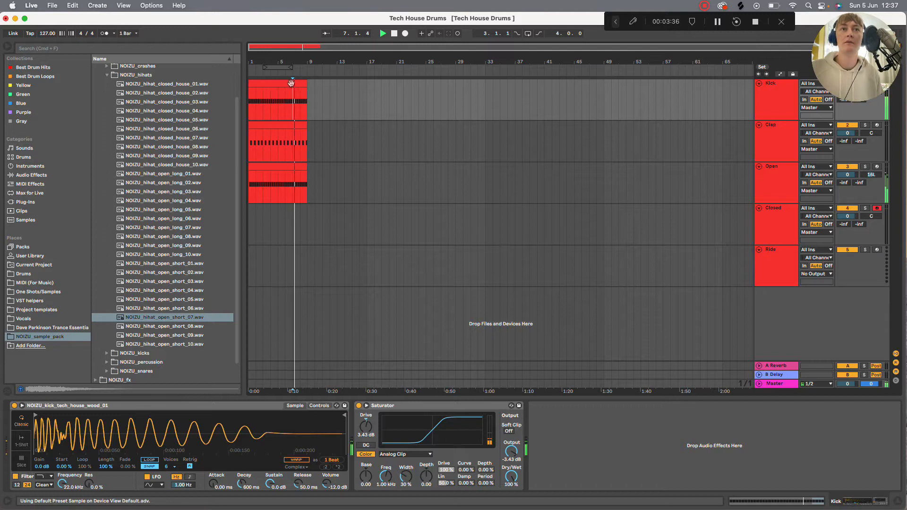
double_click(291, 82)
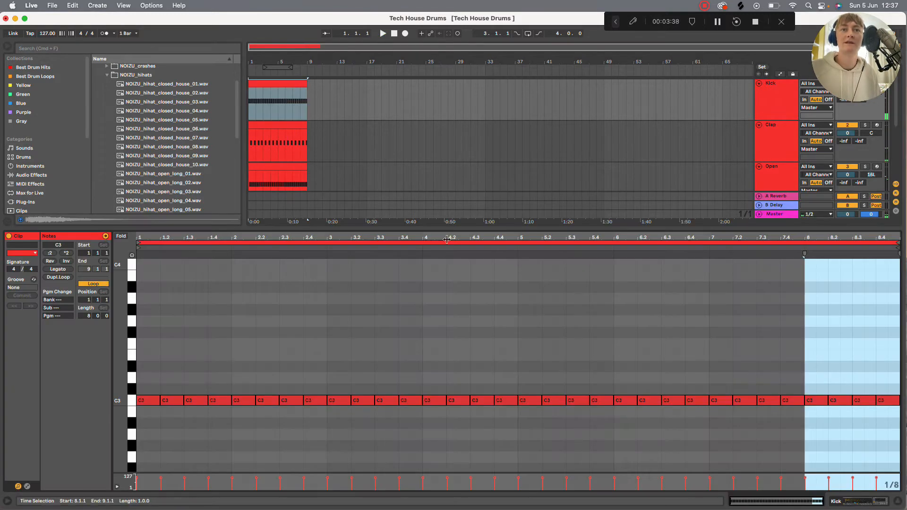
key(super+alt+l)
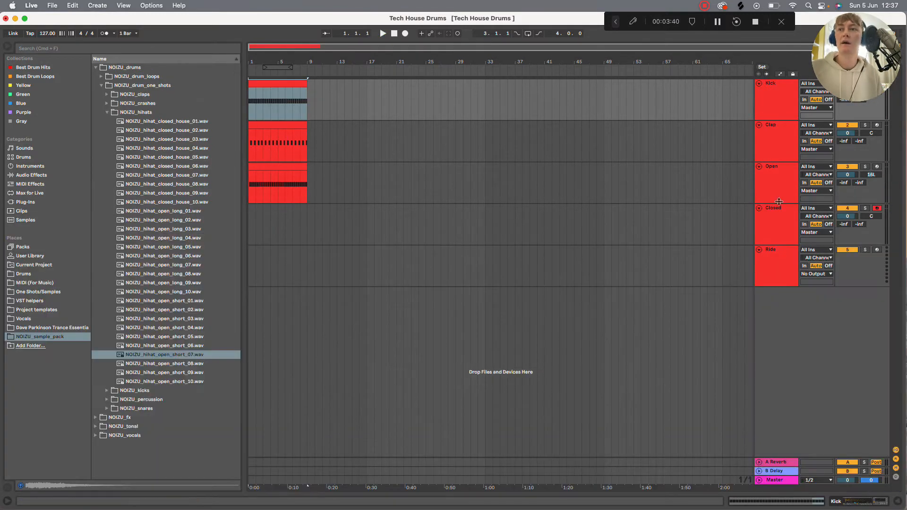
Copy the eight-bar Open clip onto the Closed track and play back all tracks
click(772, 220)
drag(268, 168, 265, 202)
key(space)
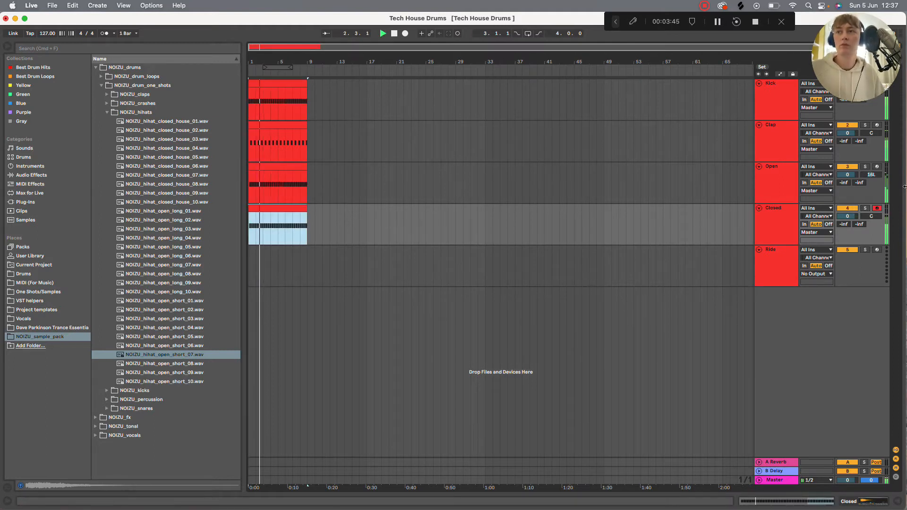
Solo the Closed track and show its sample instrument during playback
click(865, 208)
double_click(776, 227)
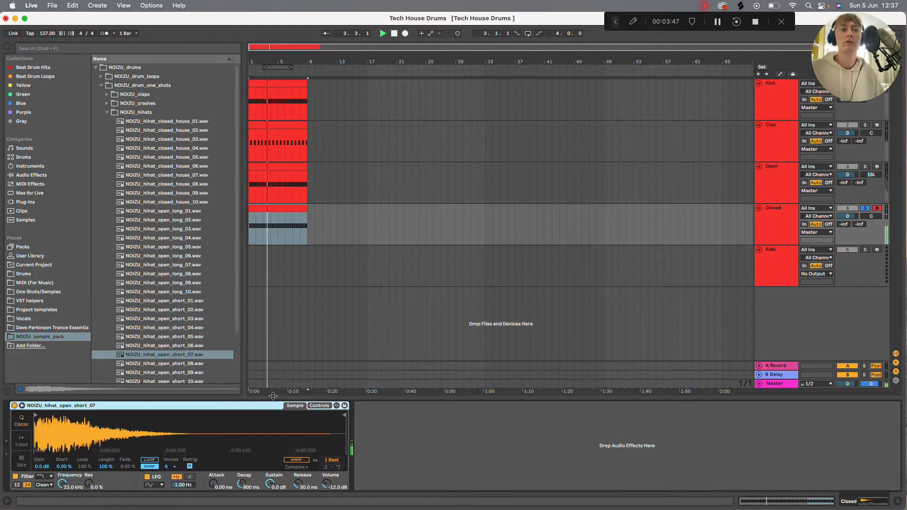
key(space)
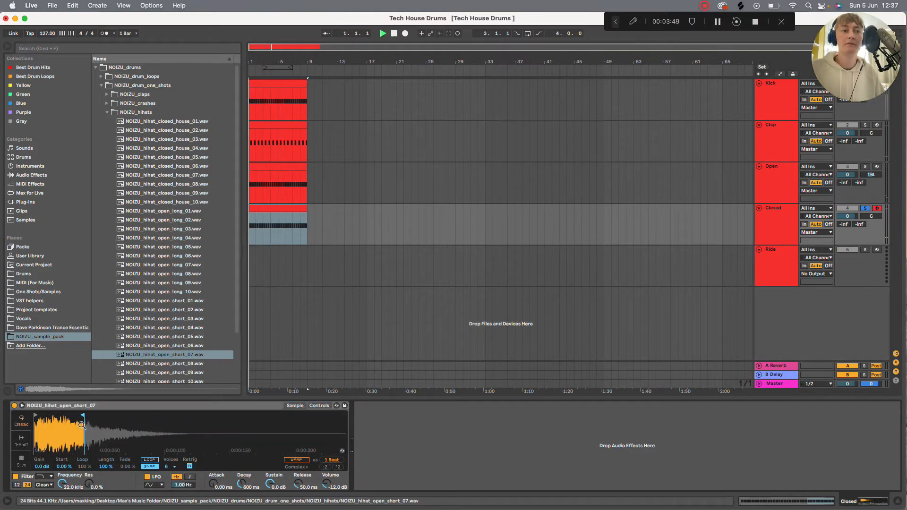
Set the Closed sample's end near its full length with a 1.18 s decay and -inf dB sustain, and unsolo the track
drag(83, 418, 199, 415)
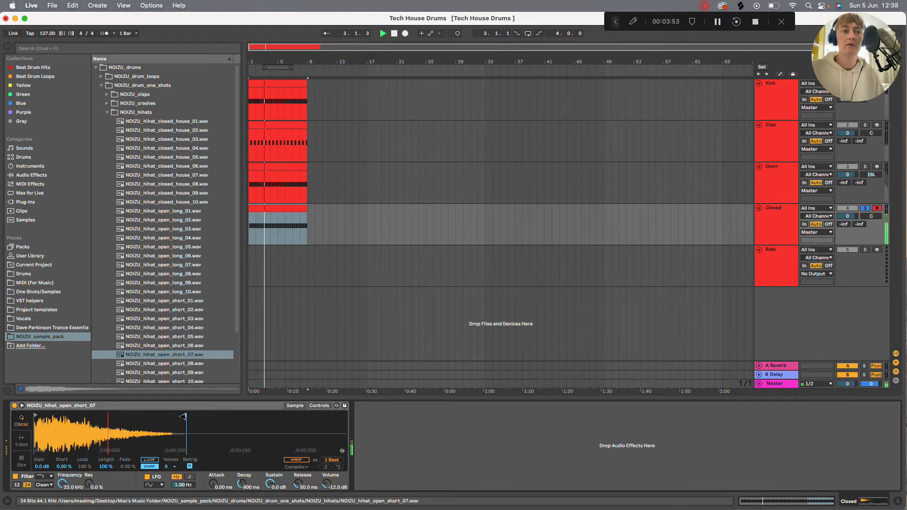
mouse_move(244, 485)
mouse_down()
mouse_move(245, 501)
mouse_move(269, 488)
mouse_move(269, 501)
mouse_move(242, 467)
mouse_move(241, 491)
mouse_up()
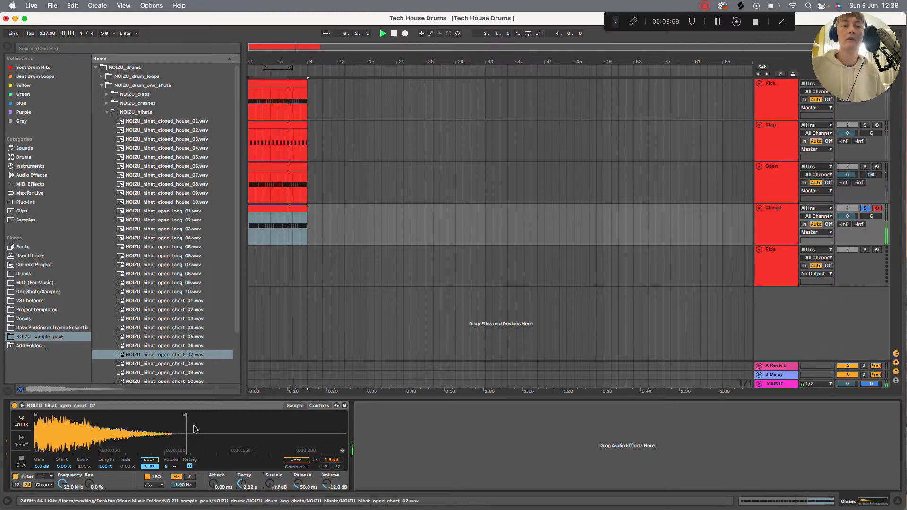
drag(184, 427, 325, 428)
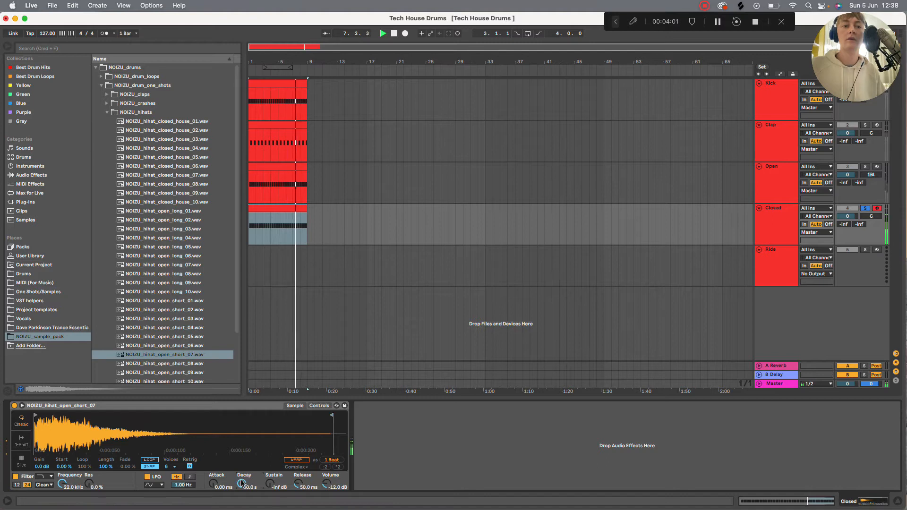
drag(241, 481, 241, 479)
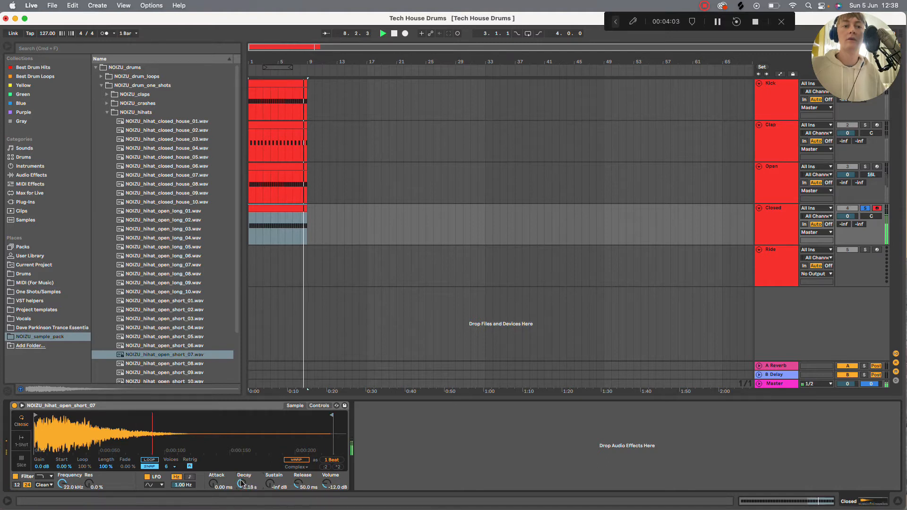
click(865, 208)
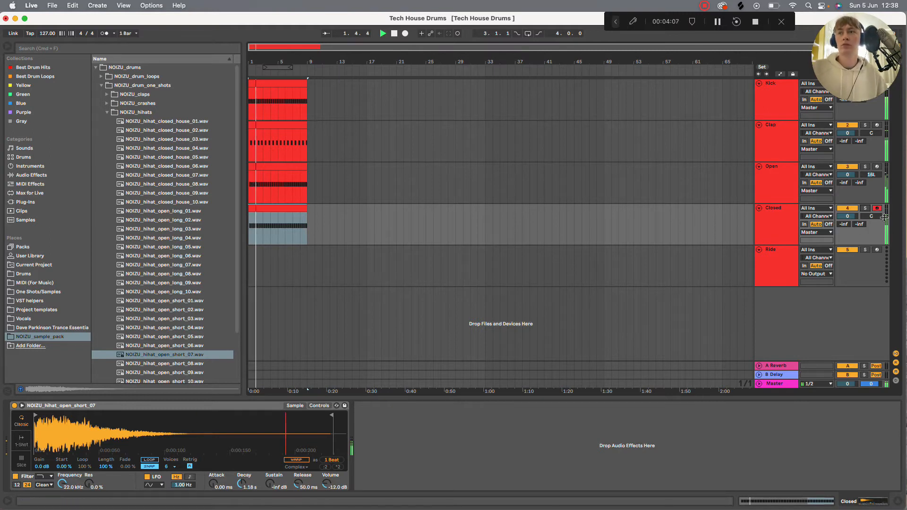
Pan the Closed track to 12R and duplicate the track
drag(872, 219, 872, 217)
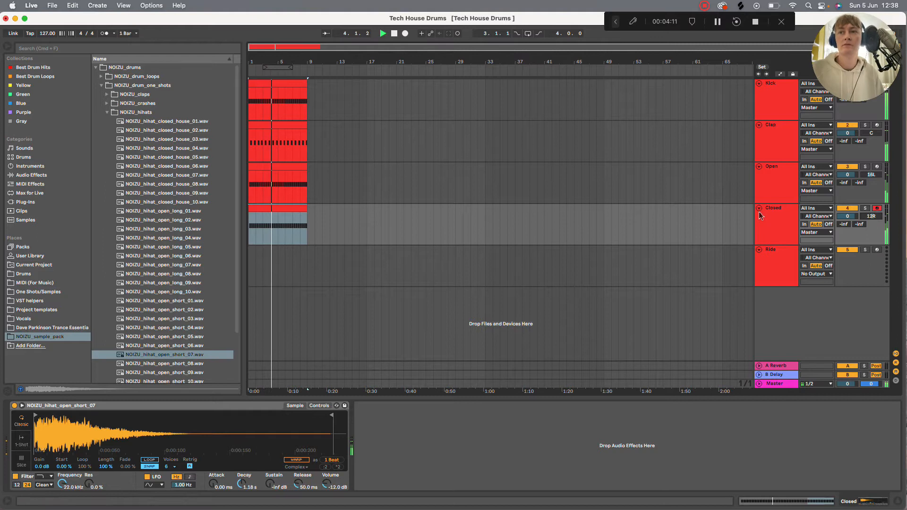
click(778, 220)
key(super+d)
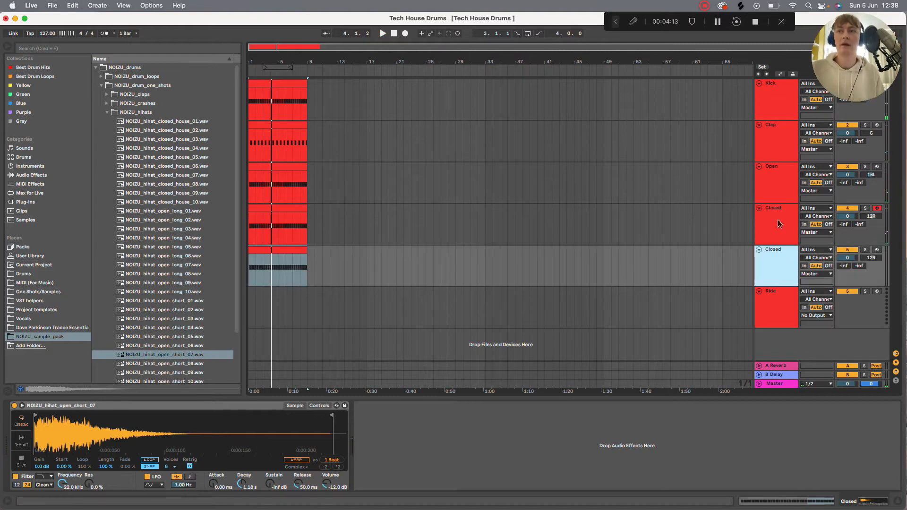
Solo the duplicated Closed track and rename it Closed 2
click(865, 250)
click(781, 261)
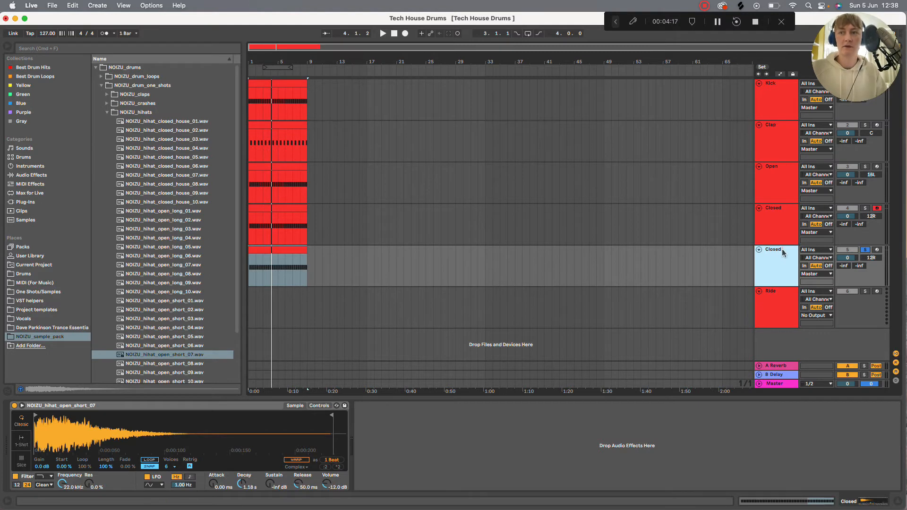
Audition hi-hat samples from the NOIZU_hihats folder and load NOIZU_hihat_open_long_02.wav into the Closed 2 track's sampler
click(162, 319)
click(170, 328)
click(192, 310)
click(180, 293)
click(194, 168)
click(193, 239)
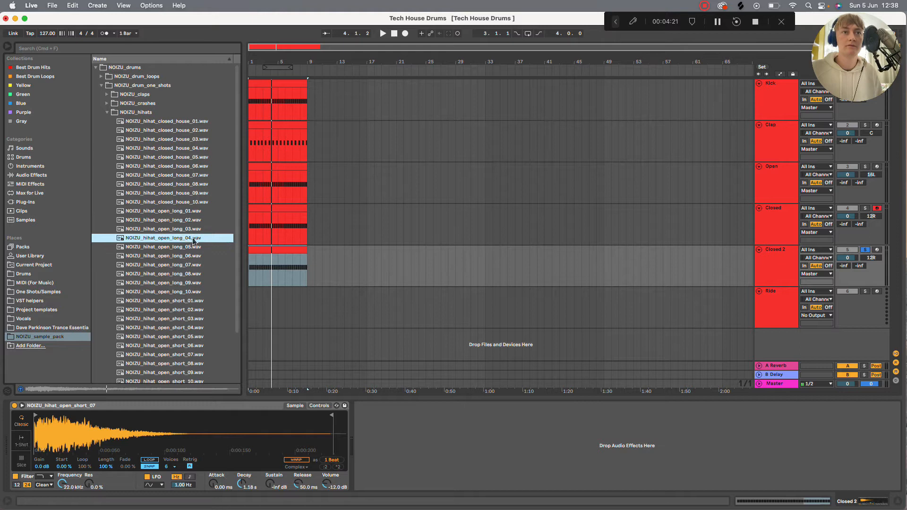
click(180, 221)
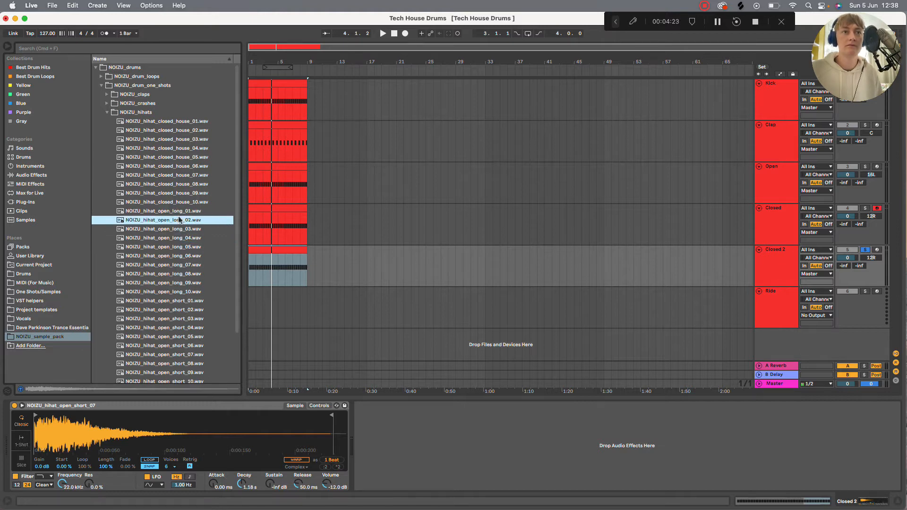
double_click(751, 251)
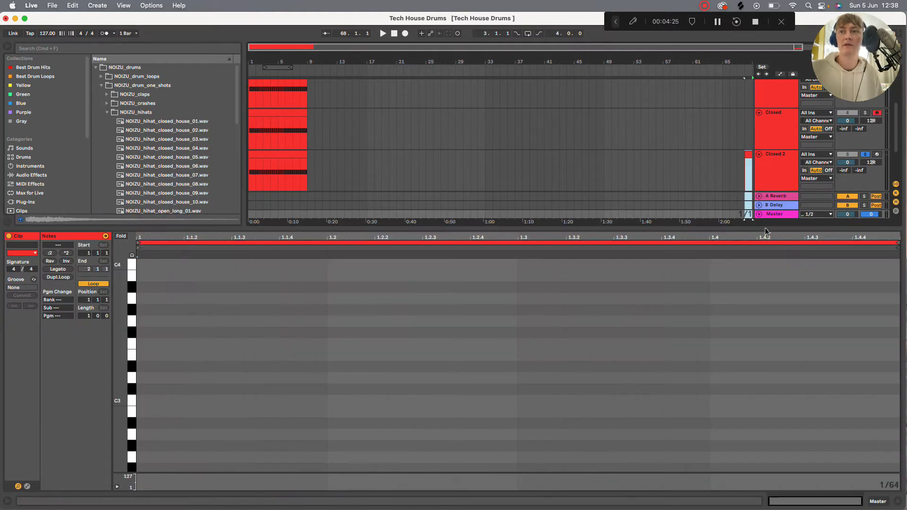
click(766, 228)
double_click(784, 254)
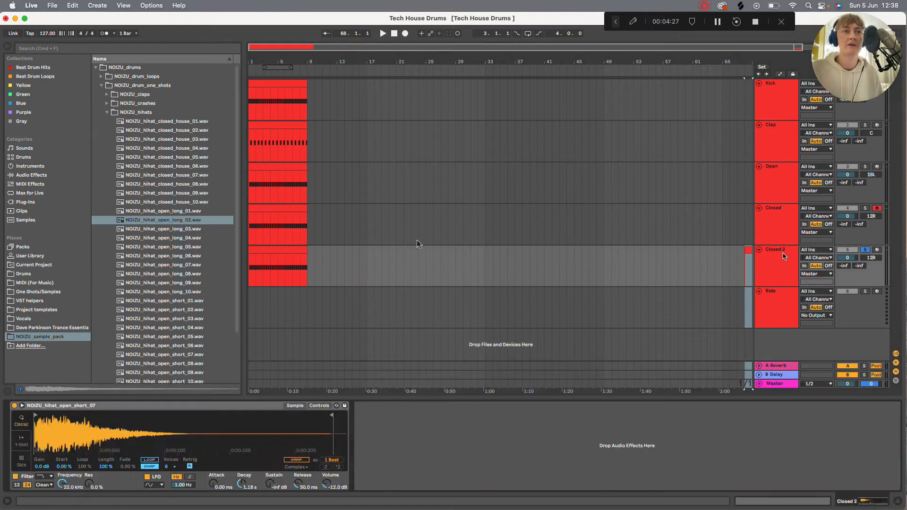
double_click(180, 220)
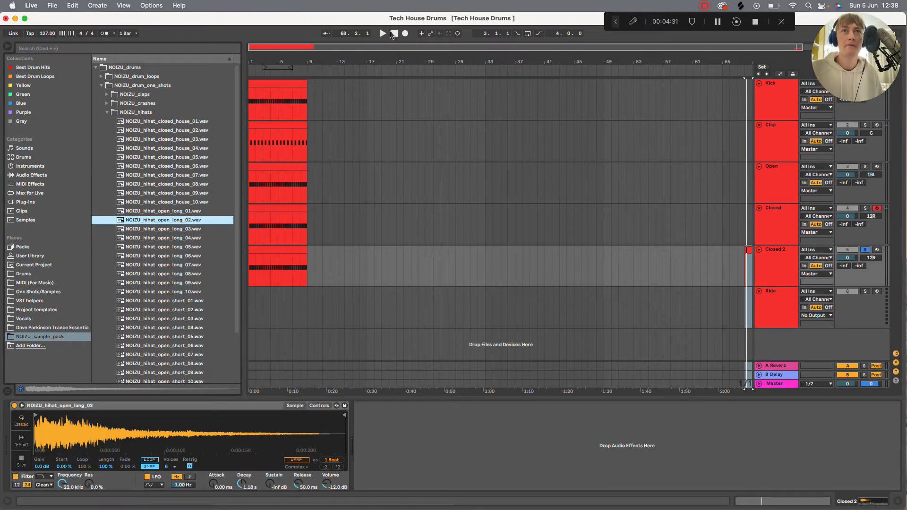
Start playback, unsolo the Closed 2 track and reset its panning to centre
key(space)
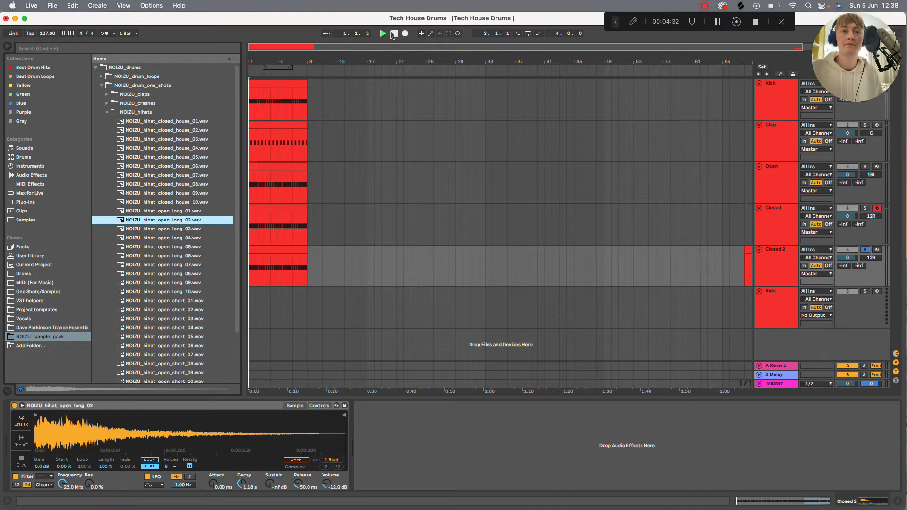
click(867, 250)
double_click(870, 257)
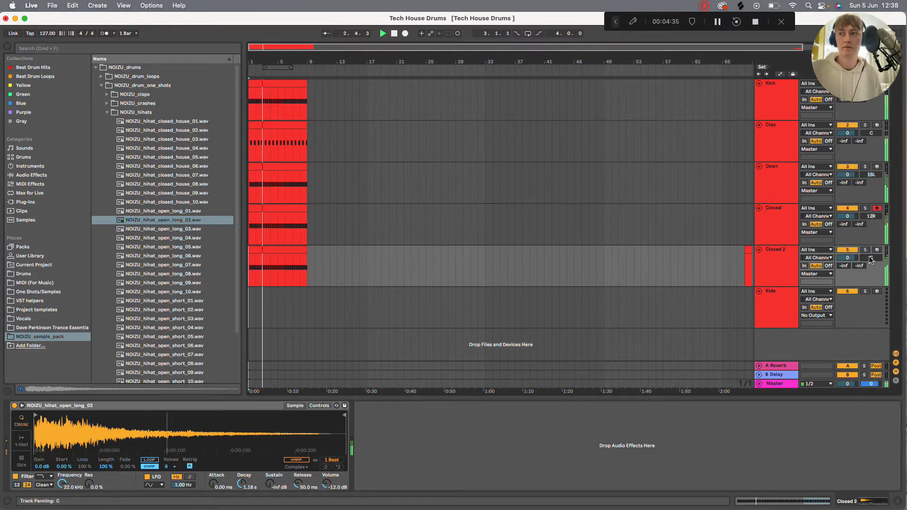
Solo the Closed 2, Open and Closed tracks in turn during playback to compare the hi-hats, then unsolo them
click(781, 267)
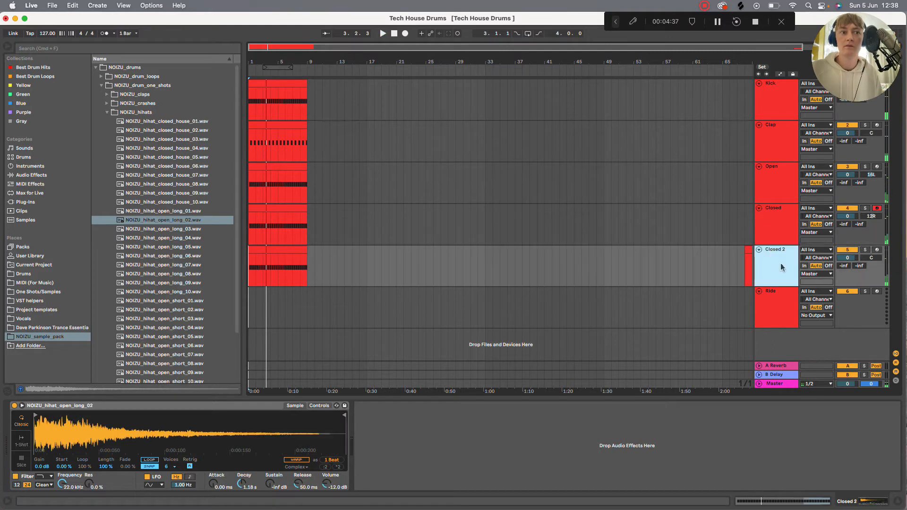
click(869, 250)
key(space)
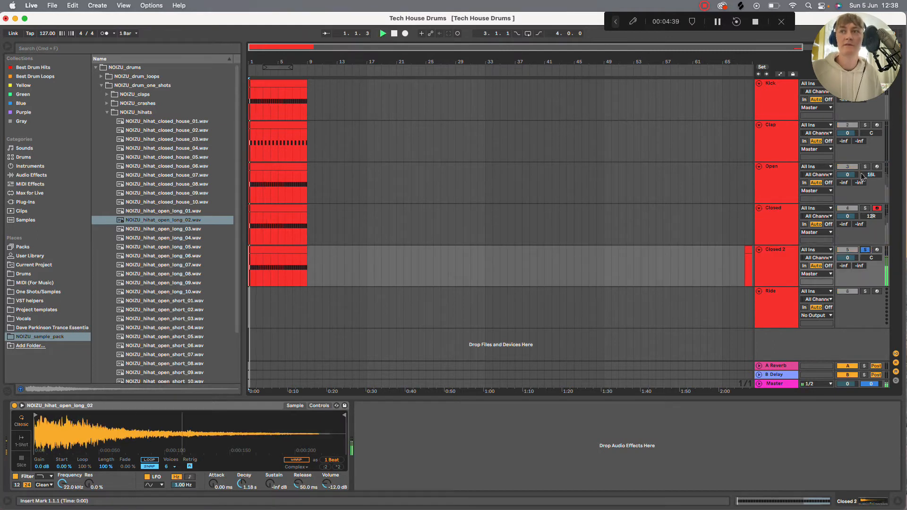
click(865, 208)
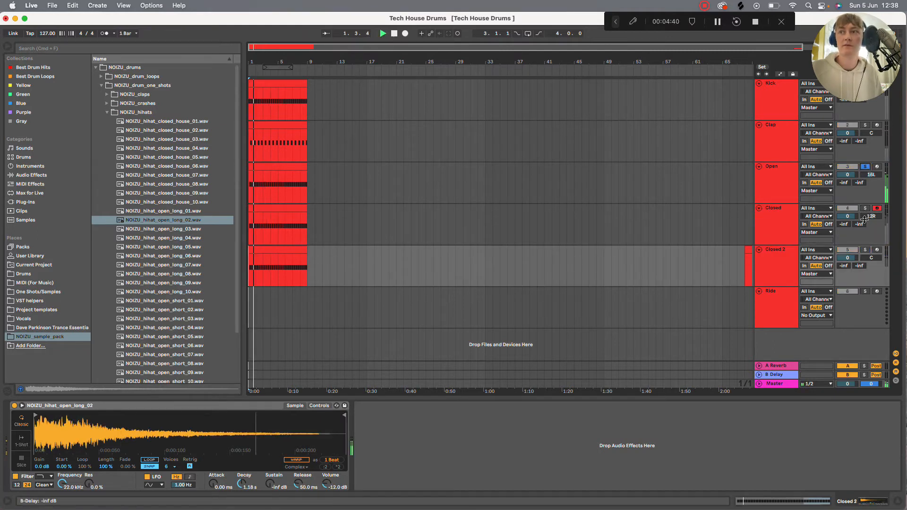
click(865, 250)
click(866, 249)
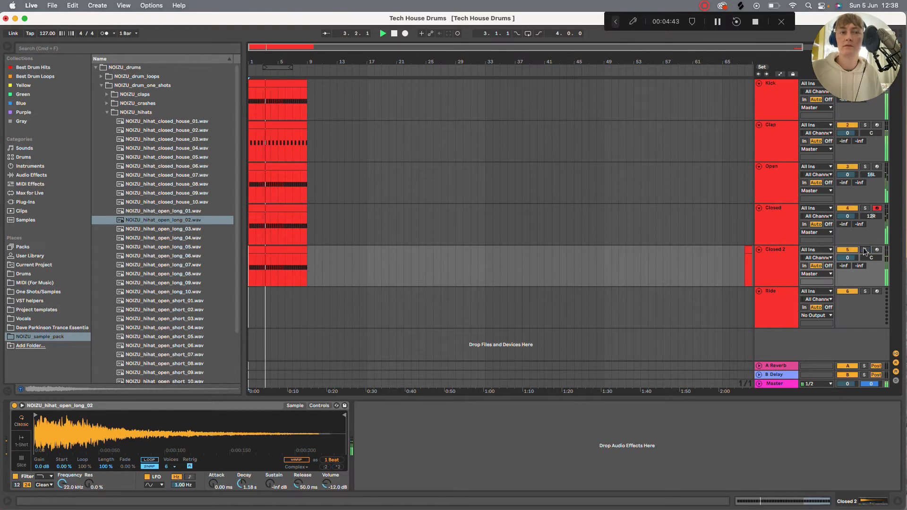
Replace the Closed 2 sample with NOIZU_hihat_open_long_07.wav and lower the track volume to -1.3 dB during playback
click(203, 239)
click(200, 256)
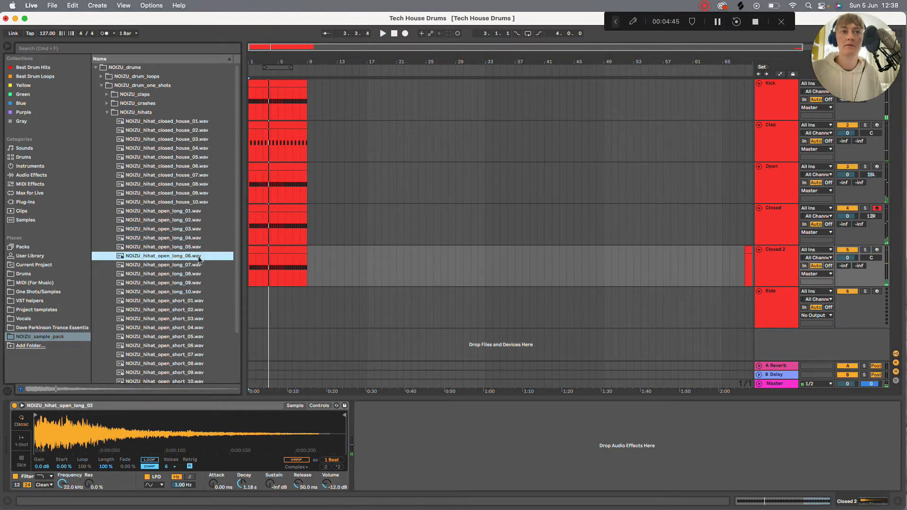
click(197, 266)
double_click(190, 266)
key(space)
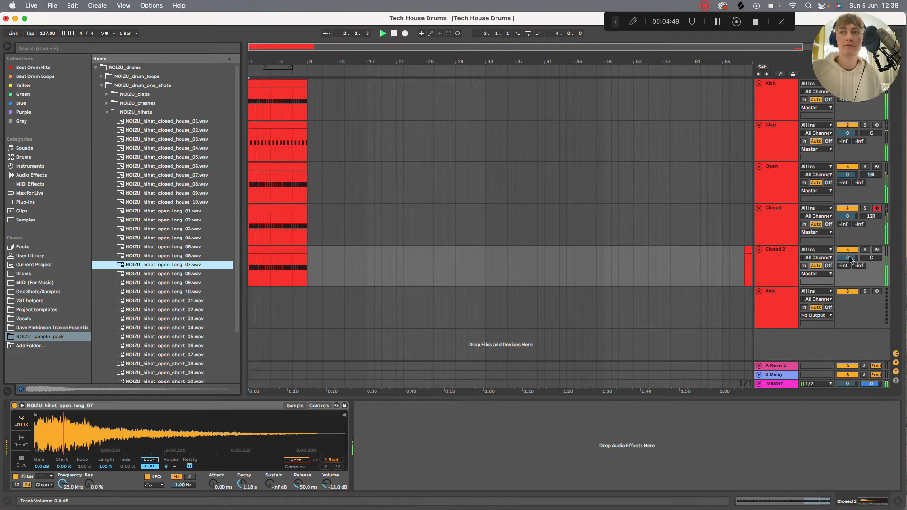
drag(848, 258, 850, 260)
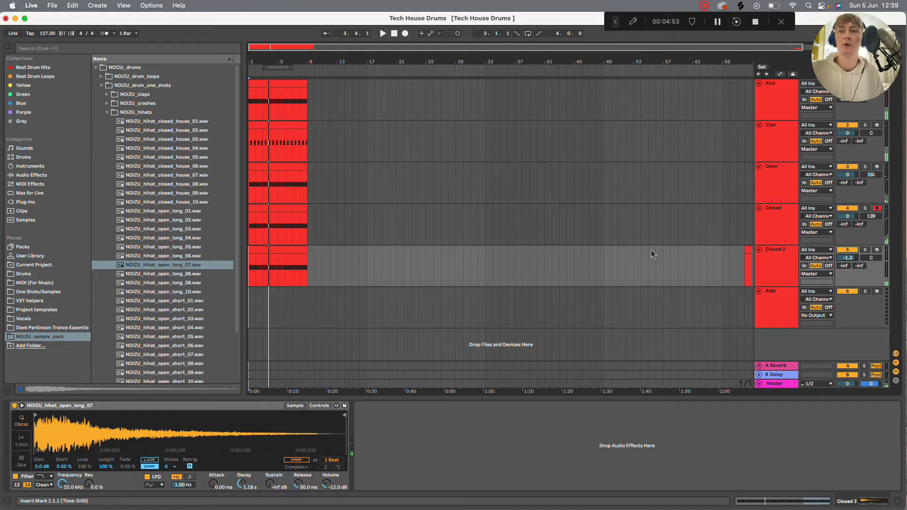
In the Closed 2 clip, shorten the last note before bar 5 to a sixteenth and duplicate it at 4.4.4 with velocity 67
double_click(278, 250)
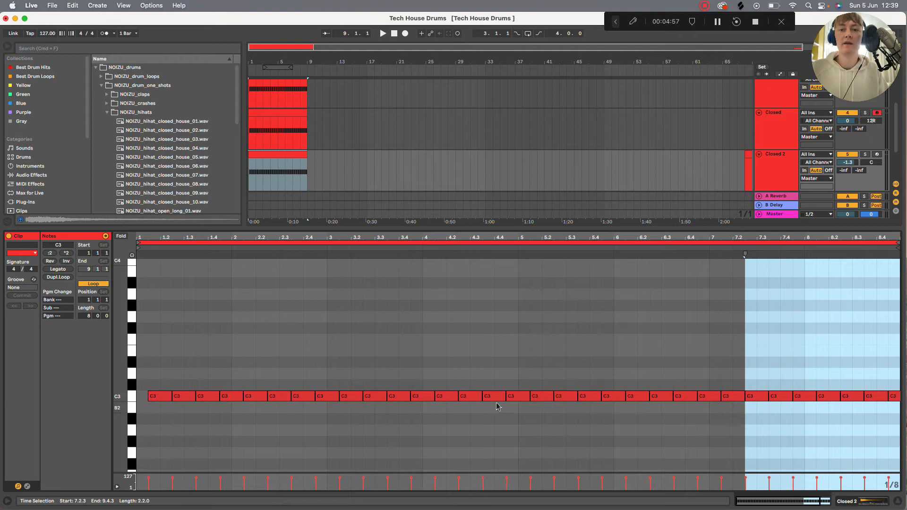
scroll(503, 388, up, 3)
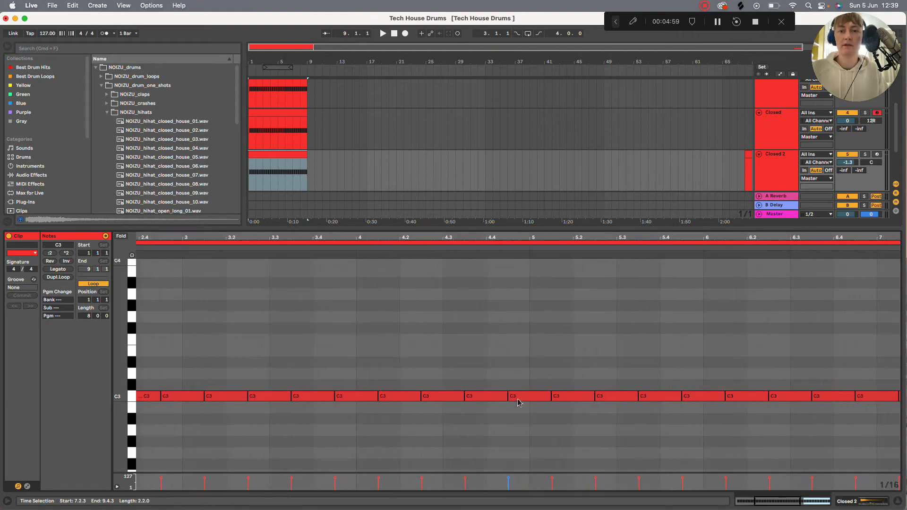
drag(549, 396, 519, 396)
key(super+d)
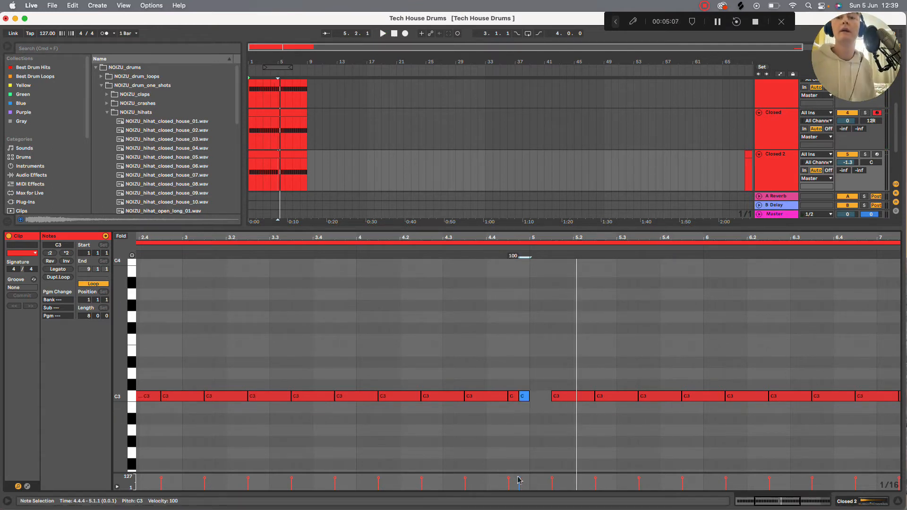
key(space)
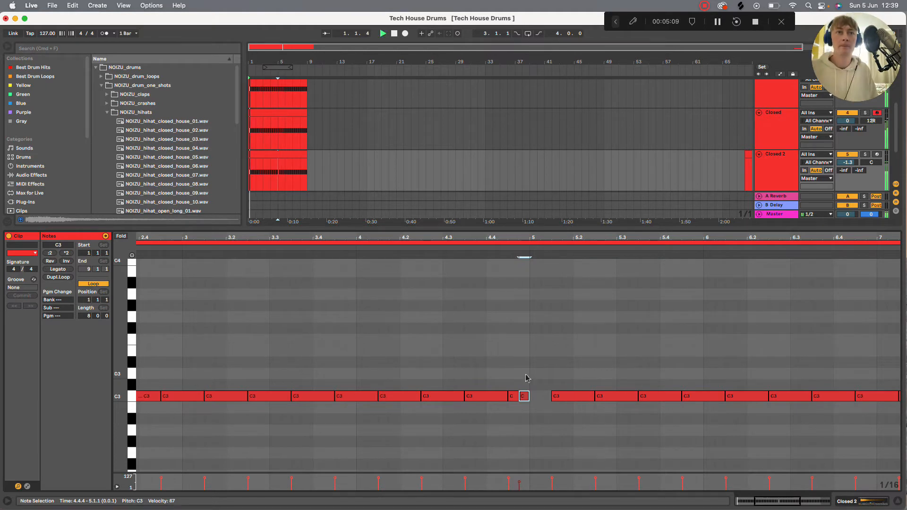
Copy the sixteenth-note pair to the ends of bars 2, 6 and 8 in the Closed 2 clip and close the clip view
key(minus)
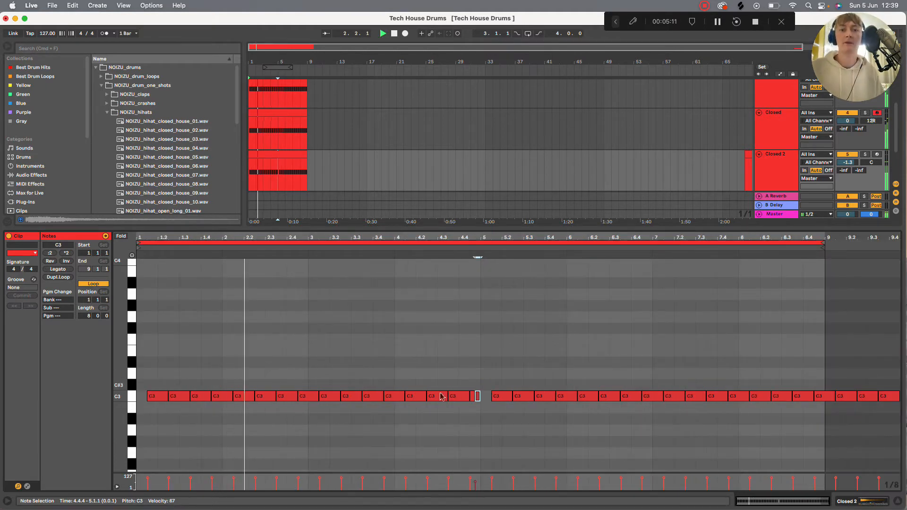
drag(475, 381, 822, 398)
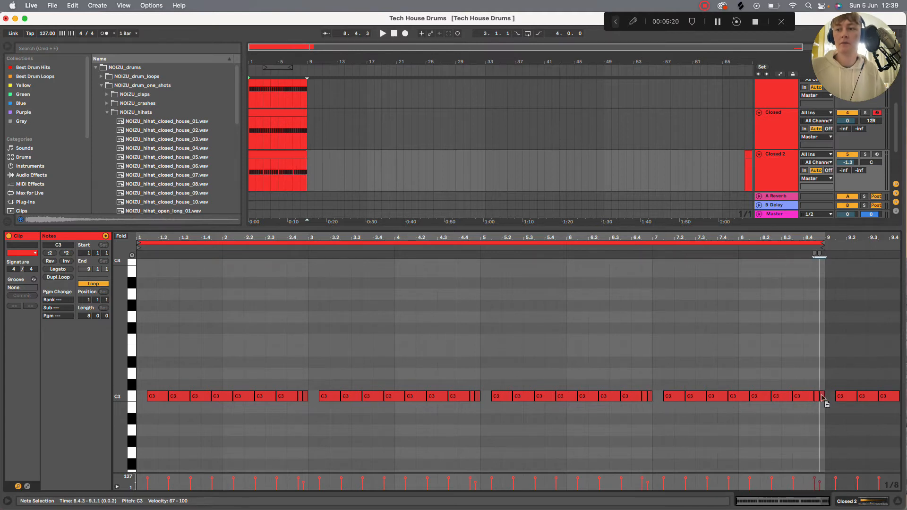
click(773, 228)
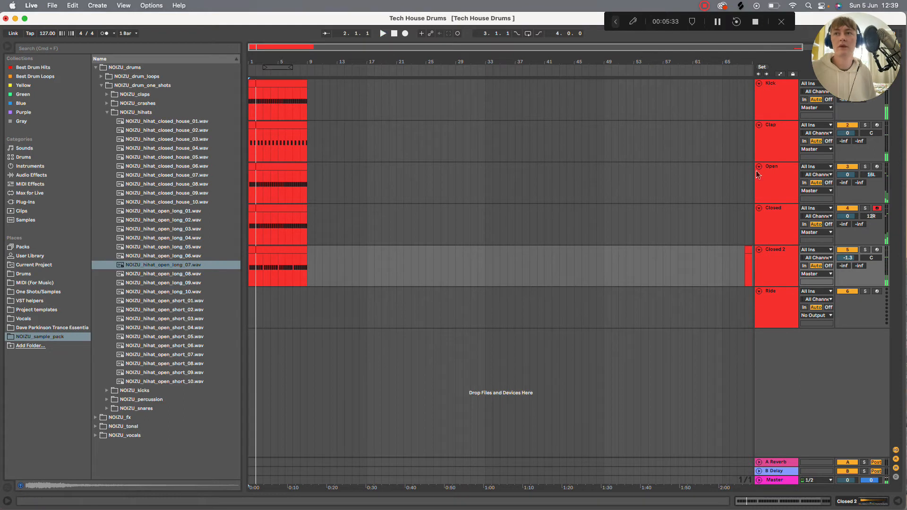
Trim the Clap sample's end to just before the 300 ms mark, with sustain at -inf dB and decay at 3.08 s
double_click(776, 138)
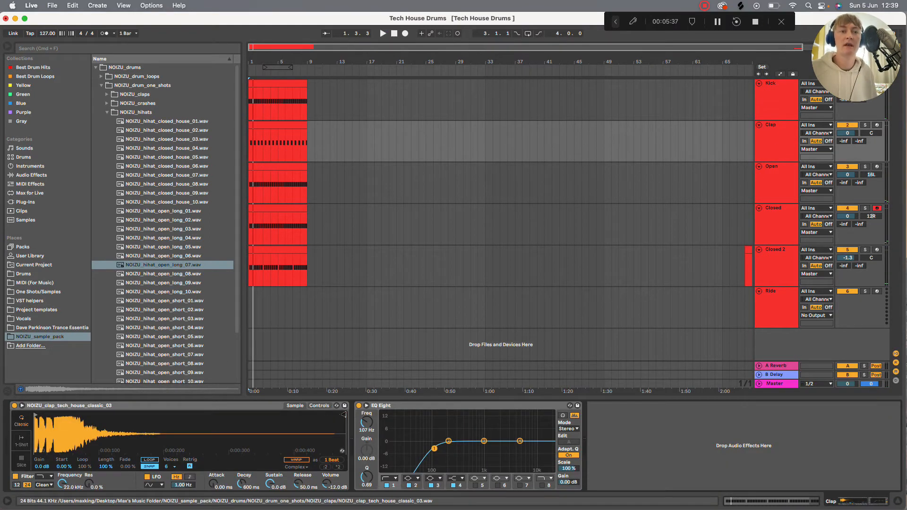
key(space)
mouse_move(106, 444)
mouse_down()
mouse_move(87, 432)
mouse_move(233, 420)
mouse_up()
mouse_move(271, 483)
mouse_down()
mouse_move(271, 508)
mouse_move(242, 471)
mouse_move(242, 441)
mouse_up()
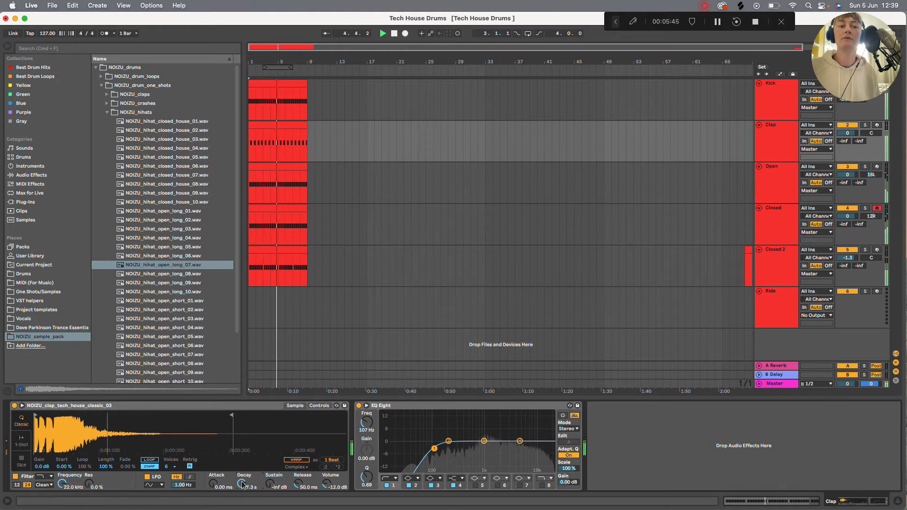
drag(242, 485, 242, 501)
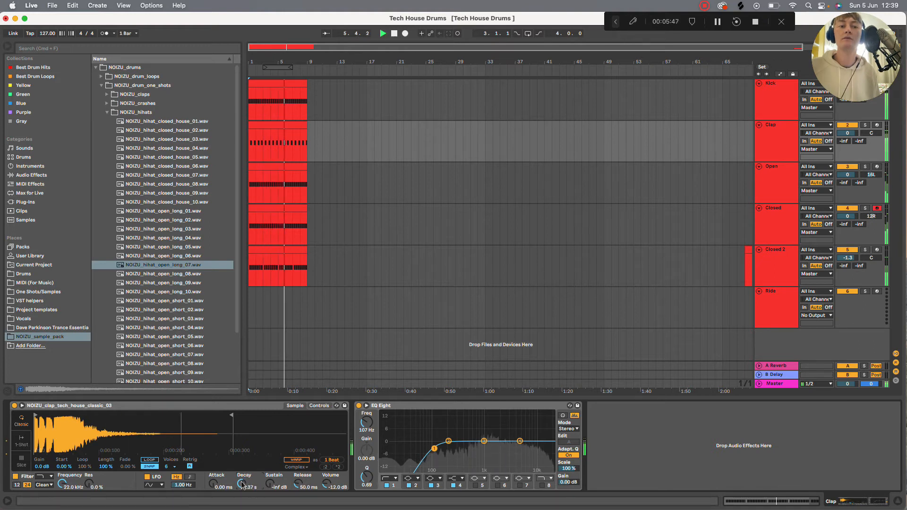
drag(242, 486, 242, 492)
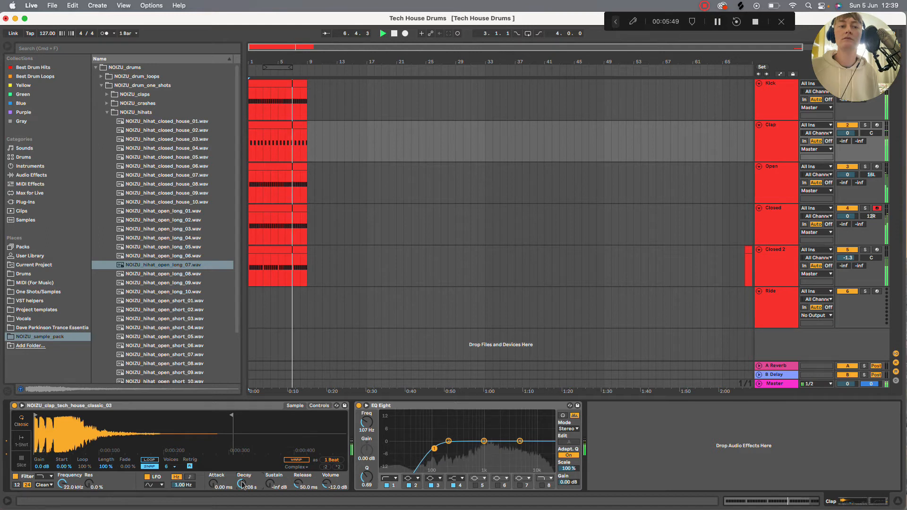
key(space)
key(space)
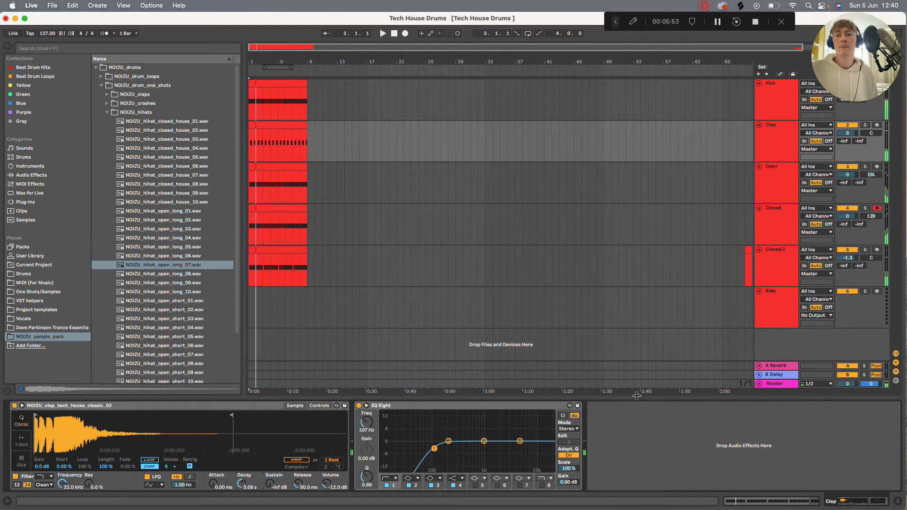
Listen to the Closed, Open and Closed 2 tracks individually by soloing each during playback
key(super+alt+l)
click(865, 208)
key(space)
click(866, 167)
click(865, 250)
click(866, 250)
key(space)
Set the Closed 2 sampler's decay to 587 ms while the beat plays
click(775, 256)
key(super+alt+l)
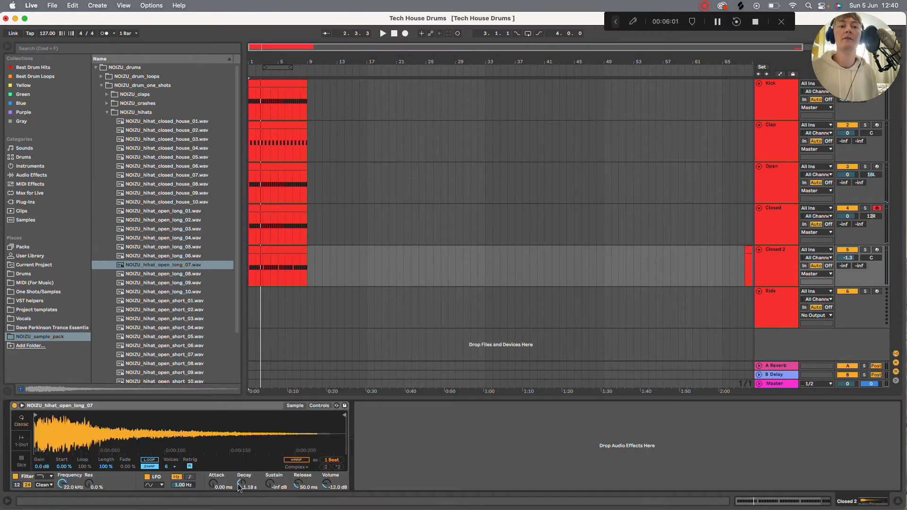
key(space)
mouse_move(241, 485)
mouse_down()
mouse_move(241, 501)
mouse_move(240, 475)
mouse_up()
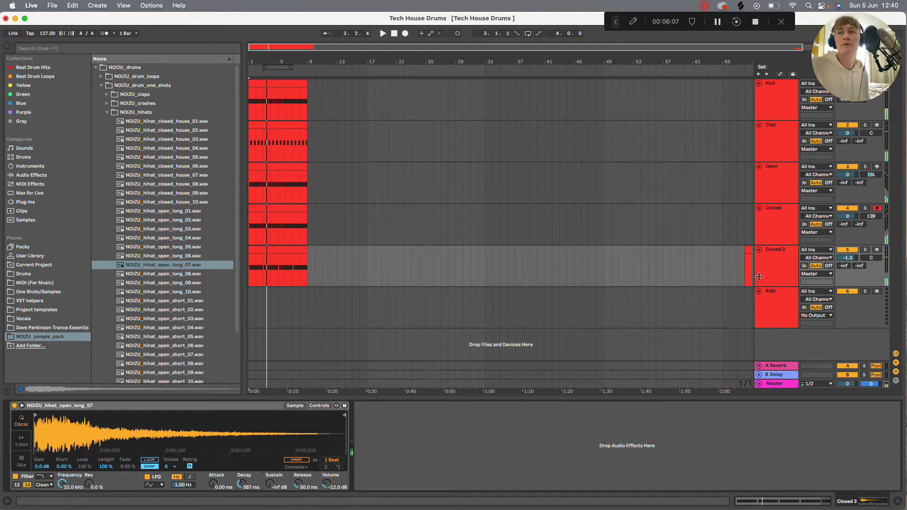
key(space)
Insert an eight-bar MIDI clip on the Ride track and fill its opening beats with consecutive C3 eighth notes
click(770, 312)
click(778, 263)
click(774, 309)
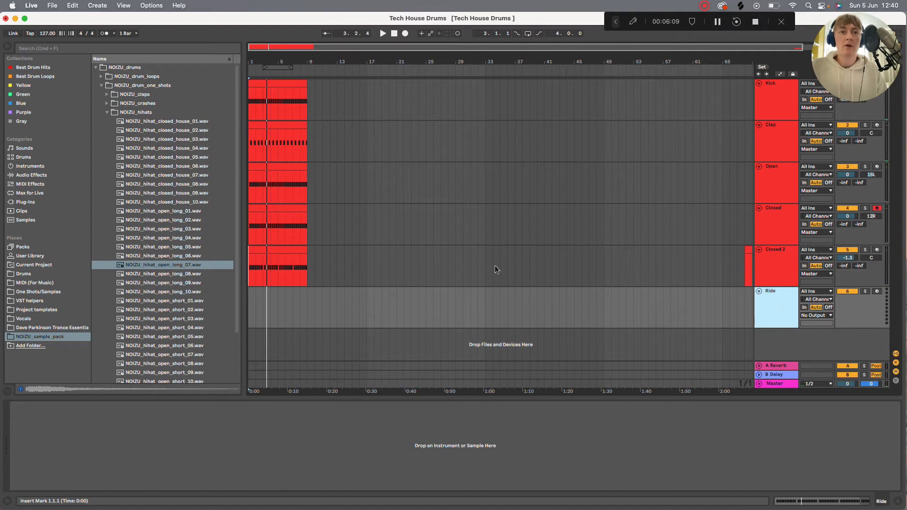
drag(304, 296, 234, 297)
right_click(263, 297)
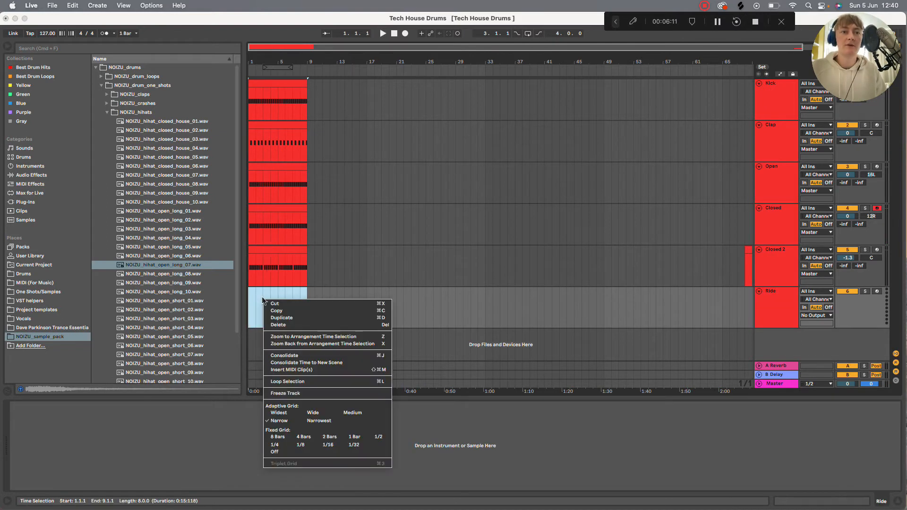
click(292, 370)
double_click(142, 400)
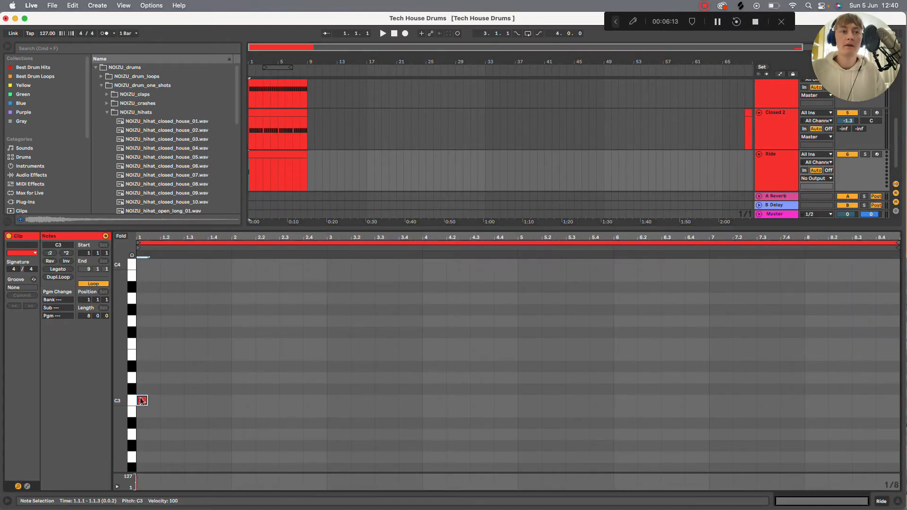
key(super+d)
key(super+d)
key(super+d)
key(super+d)
drag(137, 388, 191, 420)
click(191, 420)
key(super+a)
key(super+d)
key(super+d)
key(super+d)
key(super+z)
key(super+z)
key(super+z)
Duplicate the opening group of C3 eighth notes repeatedly to fill all eight bars of the Ride clip
drag(196, 421, 148, 396)
key(super+d)
key(super+d)
key(super+d)
key(super+d)
key(super+d)
key(super+d)
key(super+d)
key(super+d)
key(super+d)
key(super+d)
key(super+d)
key(super+d)
key(super+d)
key(super+d)
key(super+d)
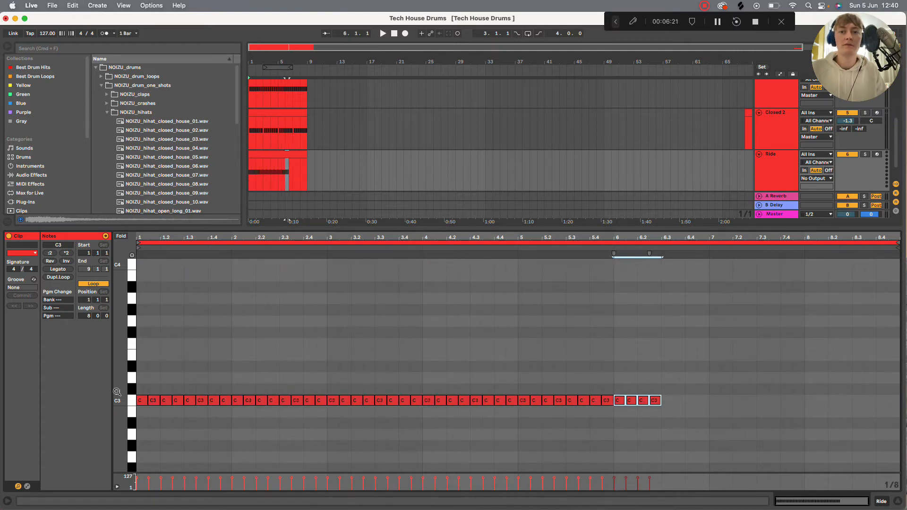
Select the Ride track and search the Drums category of the browser for "ride"
click(772, 173)
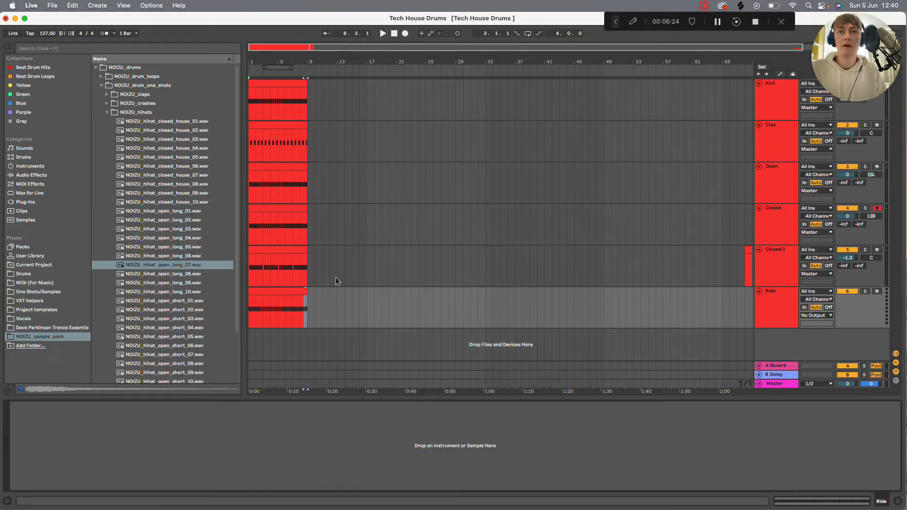
click(107, 112)
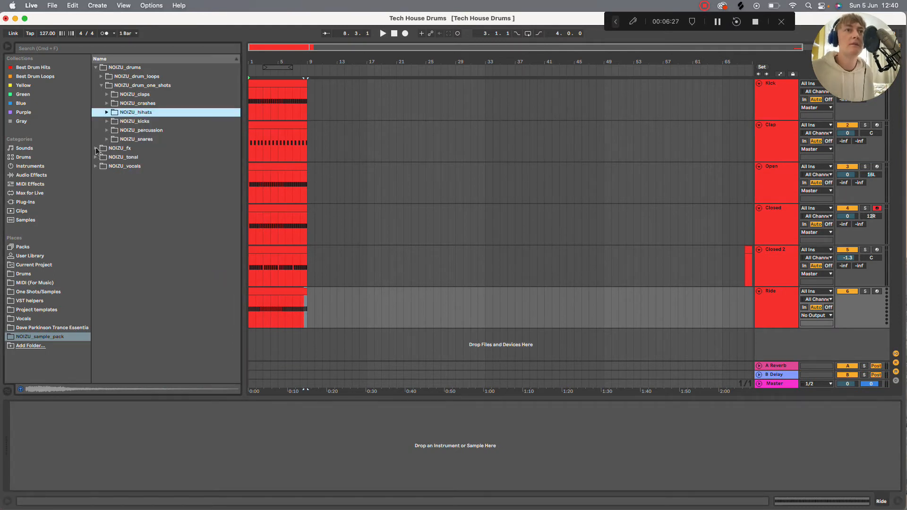
click(48, 168)
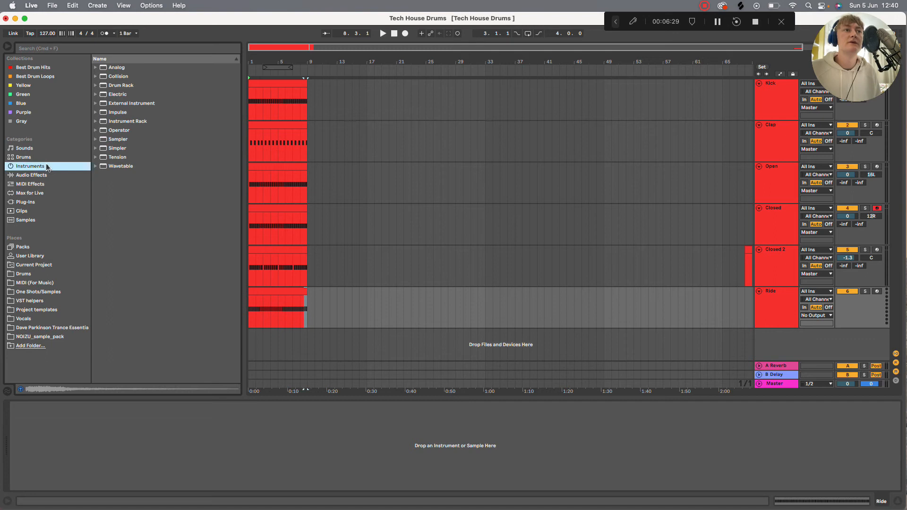
click(37, 159)
click(74, 49)
text(ride)
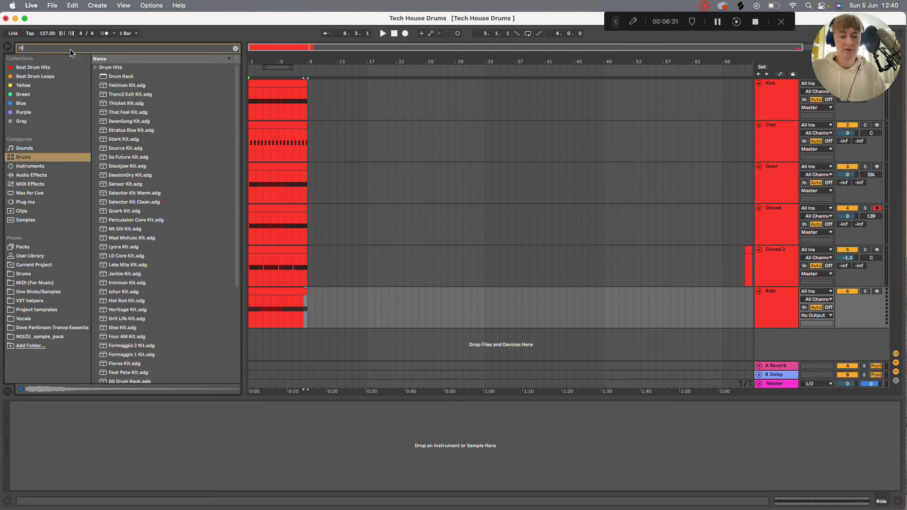
Audition several ride samples under Drum Hits and load Ride Hi Acid House.wav onto the Ride track
click(96, 68)
click(101, 86)
click(135, 130)
click(141, 193)
click(149, 238)
click(151, 292)
drag(145, 283, 218, 462)
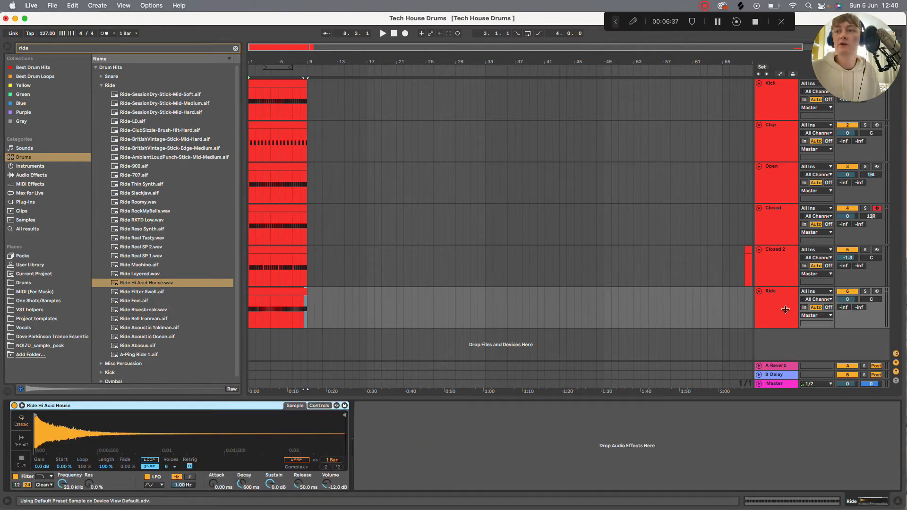
Find the Compressor among the audio effects and add it after the sampler on the Ride track
click(236, 48)
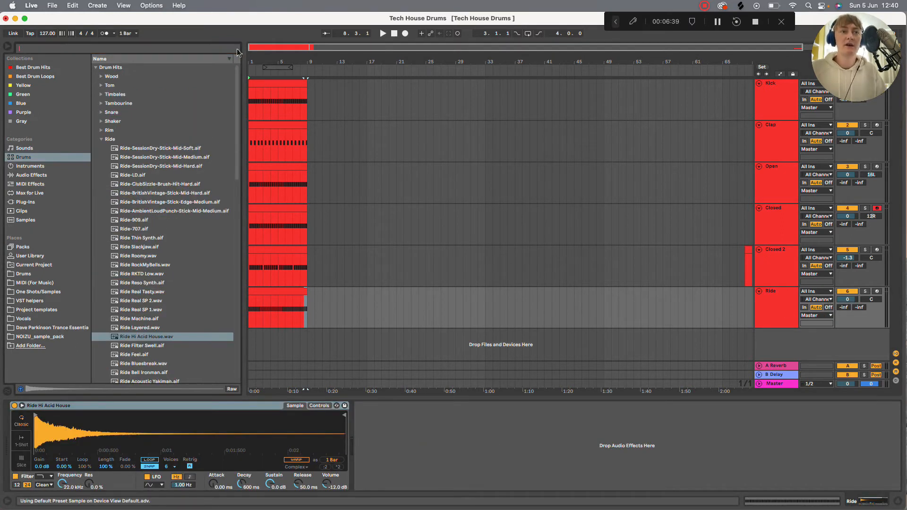
text(compr)
click(38, 174)
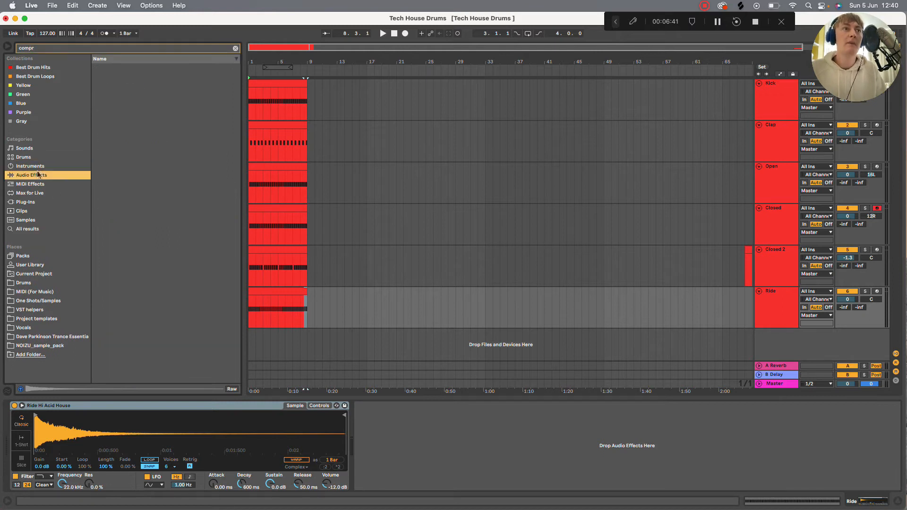
drag(123, 76, 466, 440)
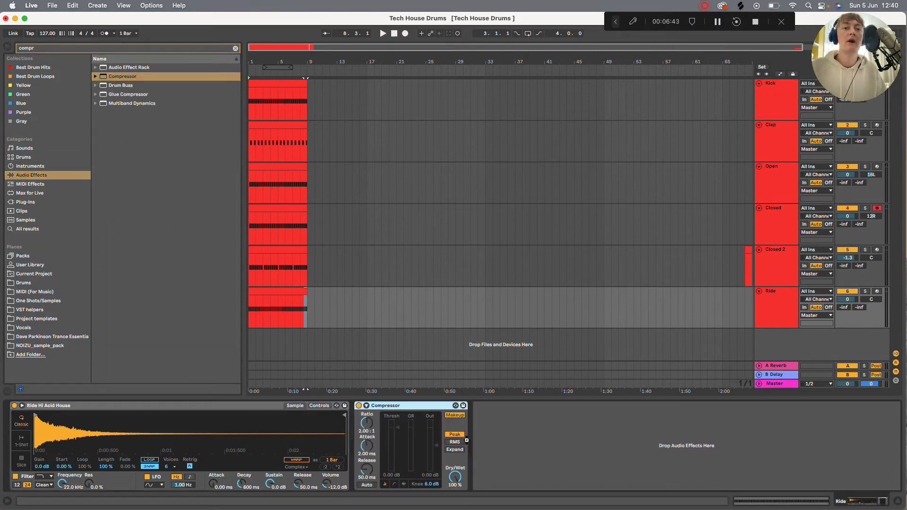
Enable sidechain on the Ride track's Compressor with Kick as the audio source
click(366, 406)
click(373, 415)
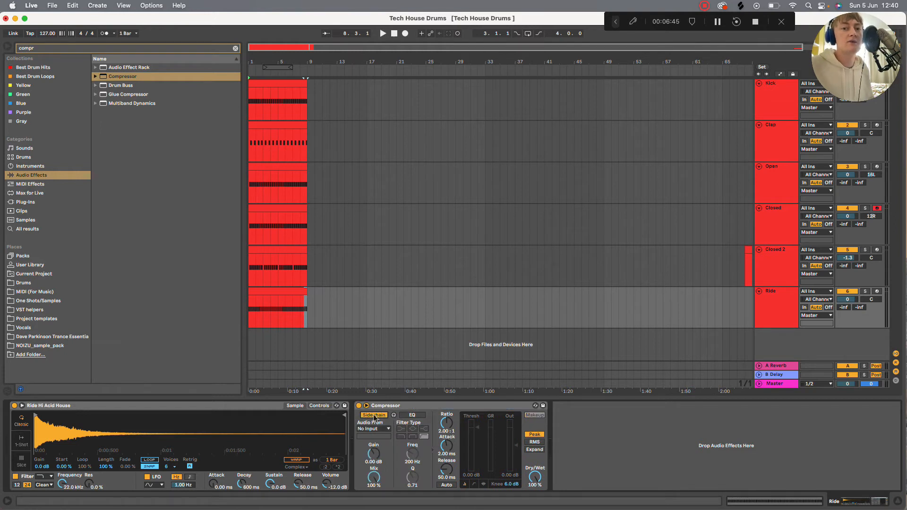
click(381, 429)
click(378, 437)
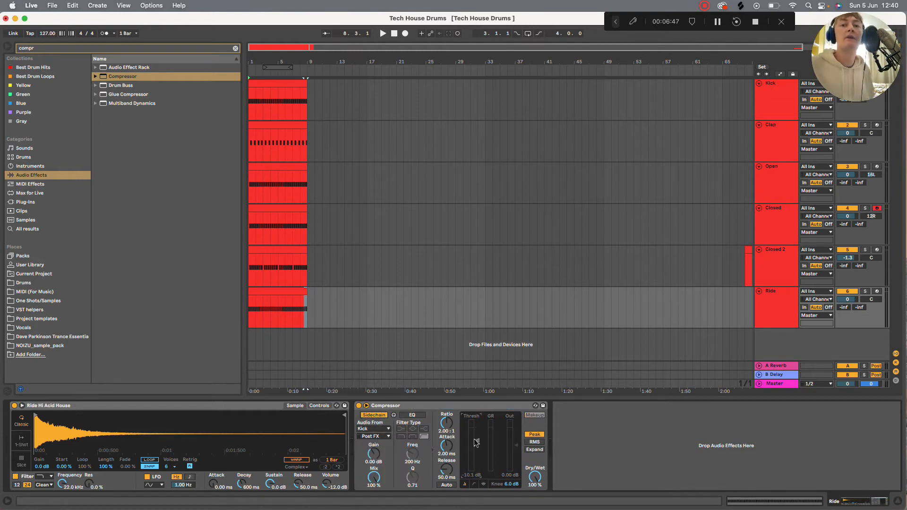
While the beat plays, lower the Kick-sidechained Compressor's threshold to -54.6 dB and set the Ride track's volume to -2.9 dB
key(space)
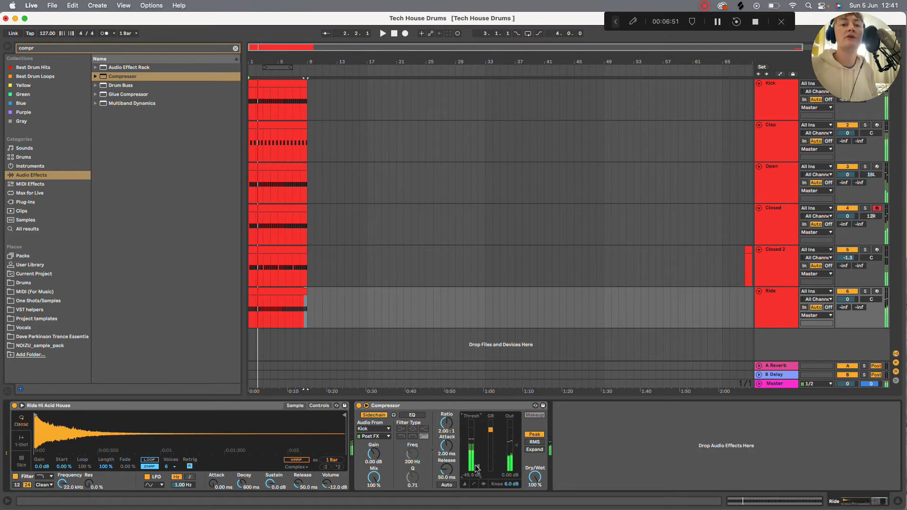
click(366, 429)
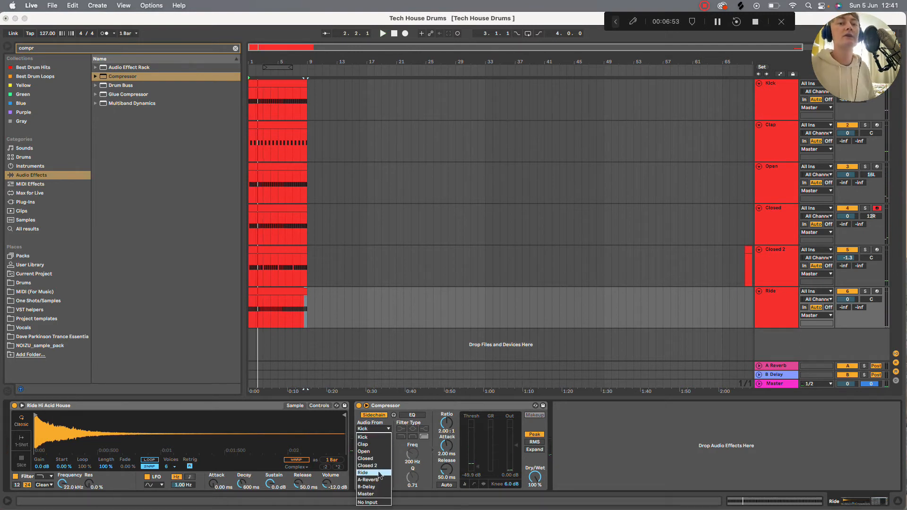
click(381, 466)
key(space)
click(374, 429)
click(377, 438)
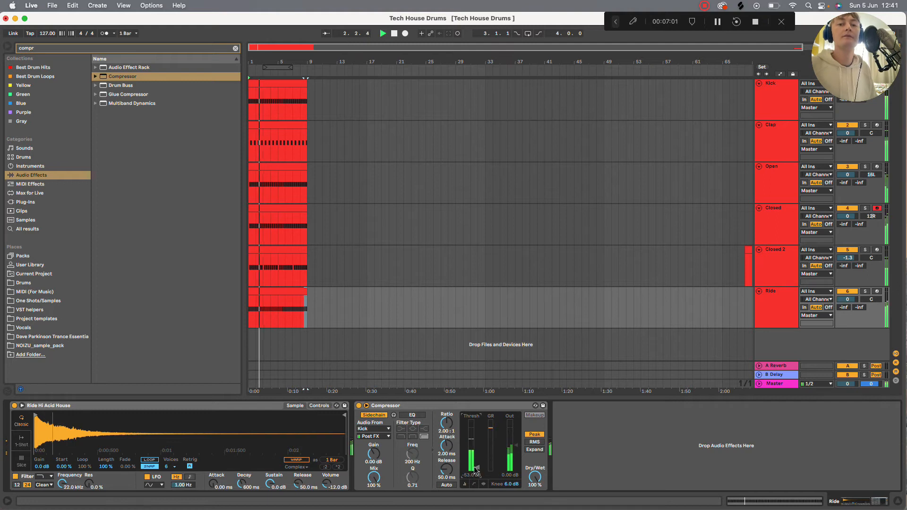
drag(850, 299, 850, 301)
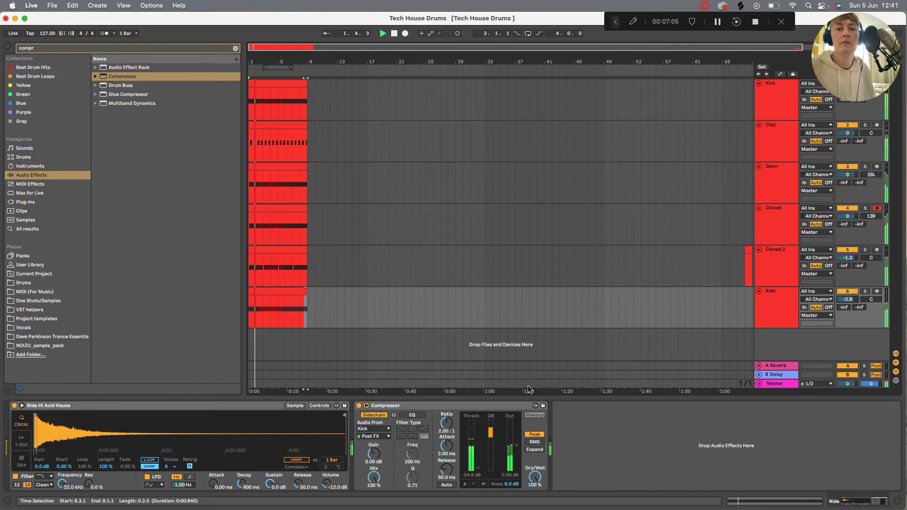
key(space)
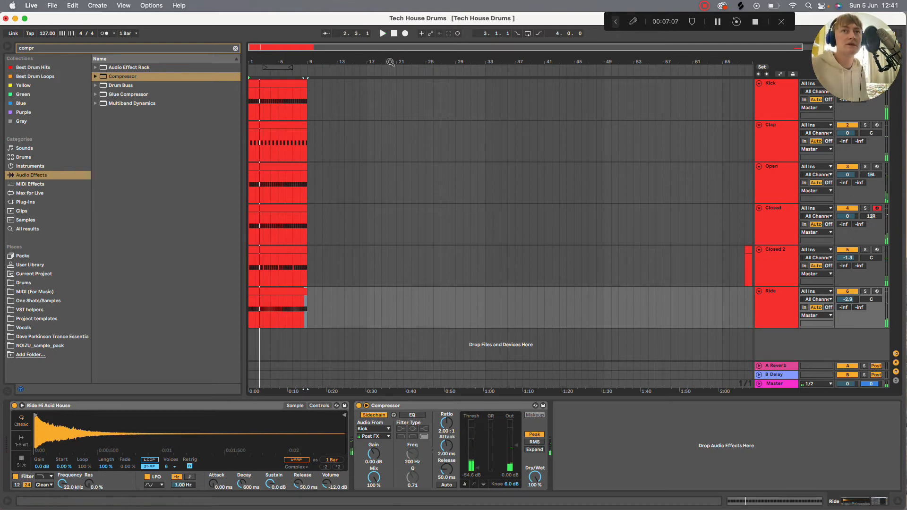
Insert a new audio track below the Ride track
click(774, 302)
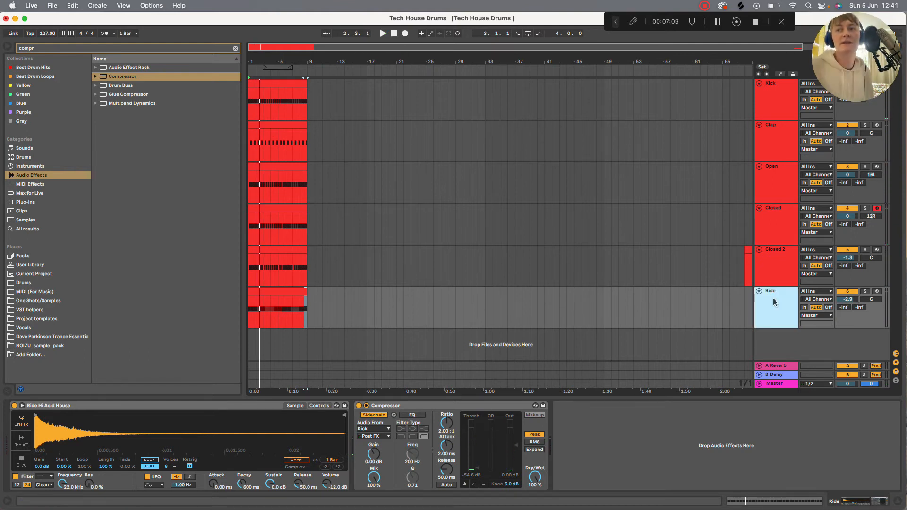
right_click(773, 301)
click(809, 360)
click(784, 338)
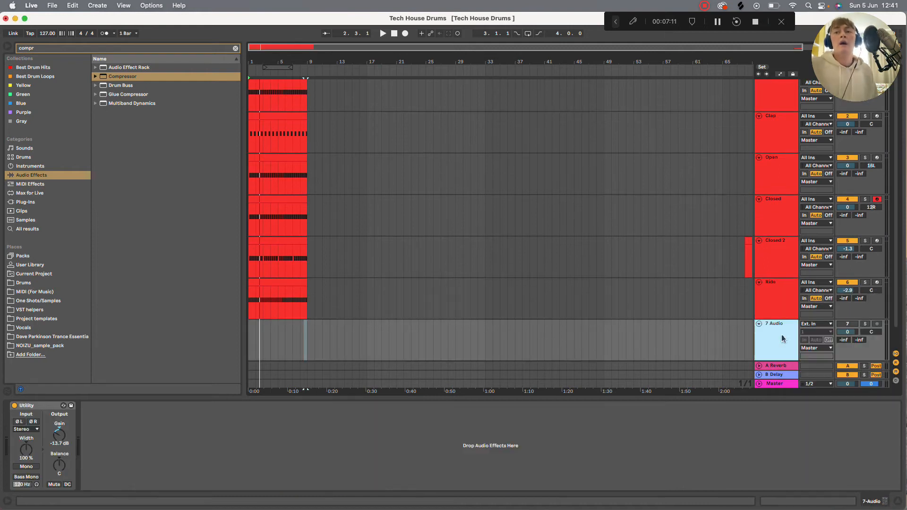
Search the audio effects for EQ Eight and add it after the Compressor on the Ride track
click(775, 289)
click(235, 49)
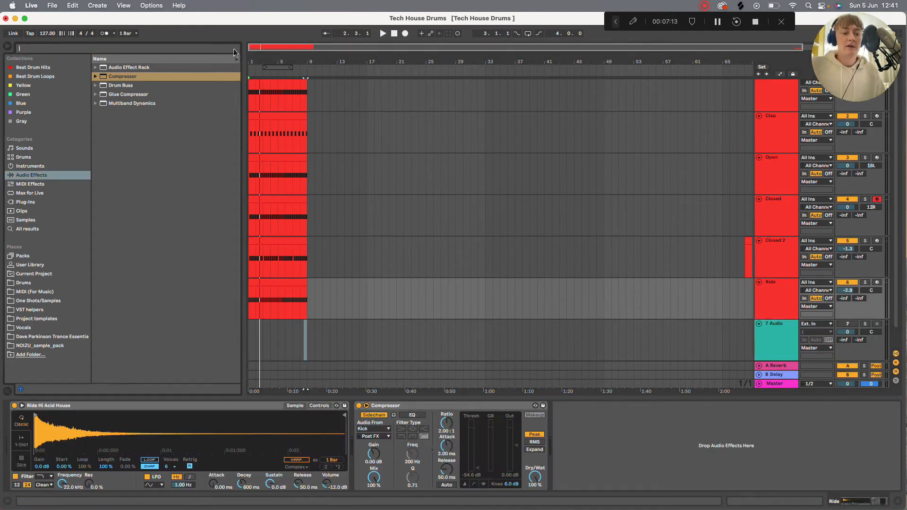
text(eq)
click(106, 88)
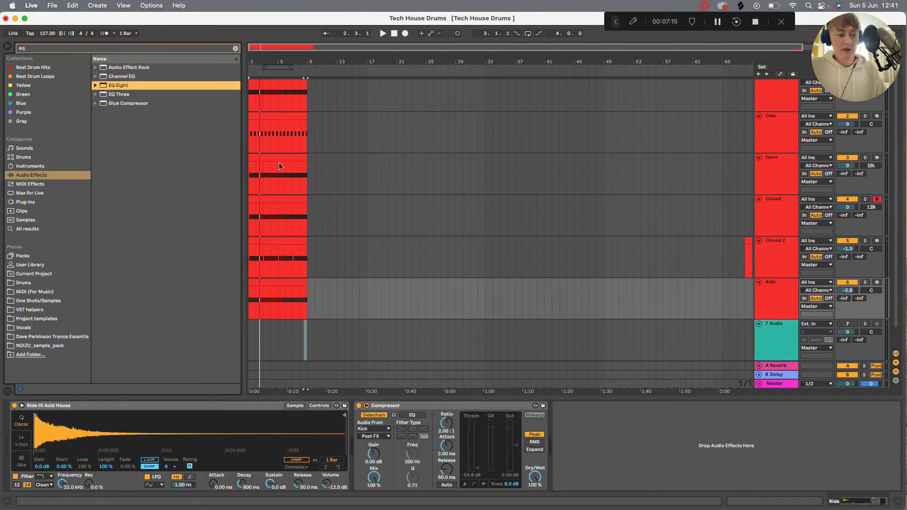
drag(544, 343, 598, 450)
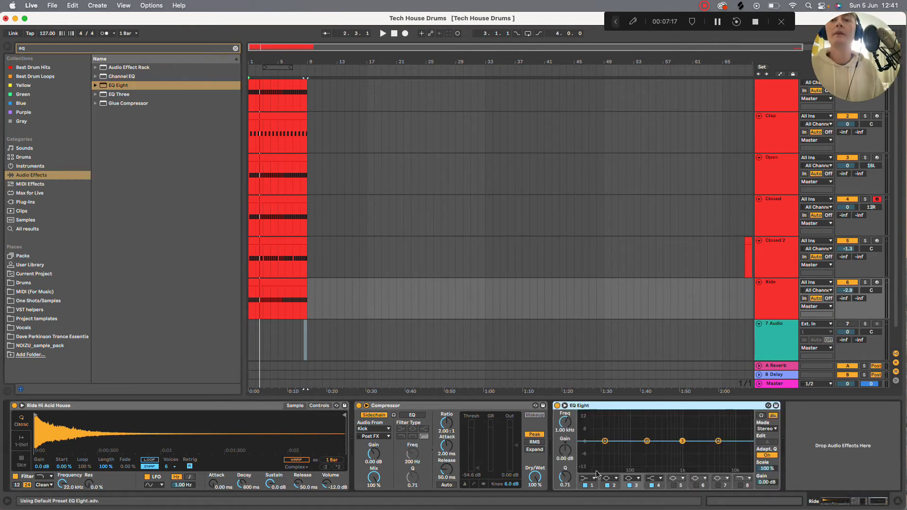
Change band 1 of the Ride track's EQ Eight to a low-cut filter at about 303 Hz
click(589, 479)
click(587, 430)
drag(606, 449, 656, 451)
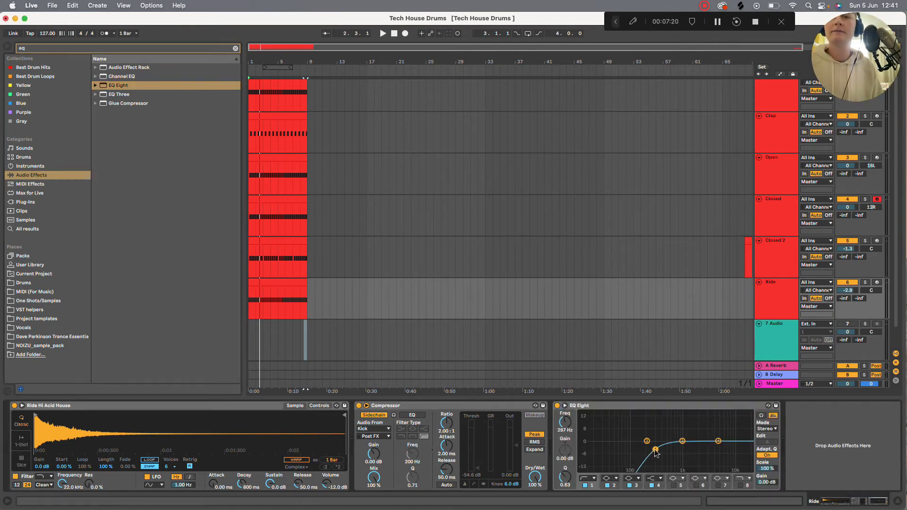
click(718, 23)
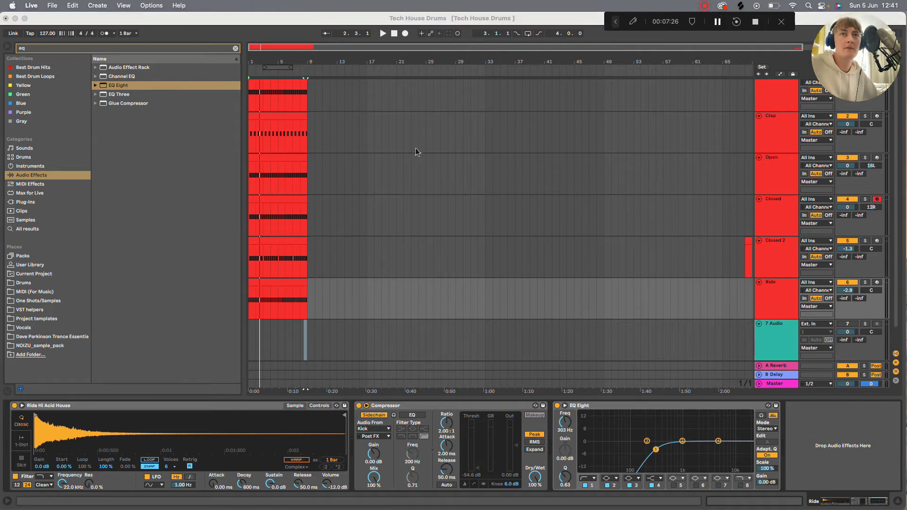
During playback from the start, set the Ride track's volume to -4.8 dB and raise its EQ low cut to about 464 Hz
click(394, 33)
key(space)
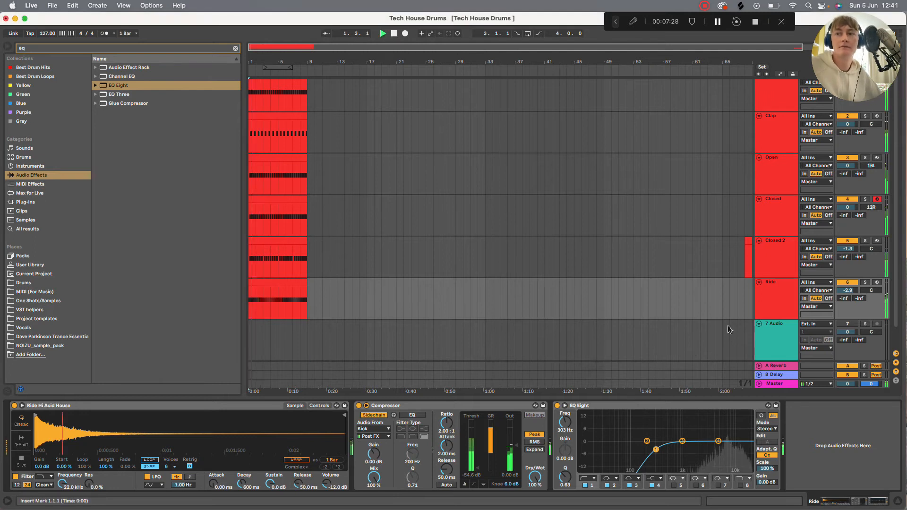
drag(856, 296, 853, 293)
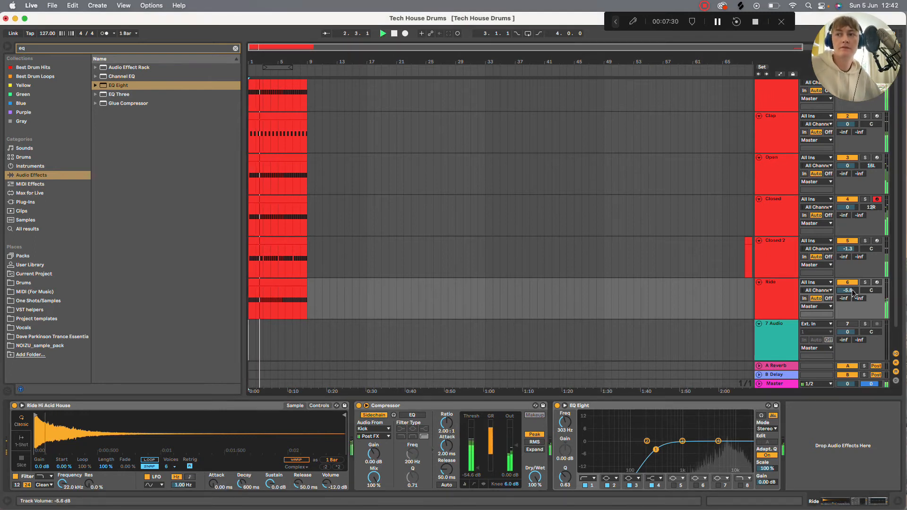
drag(656, 449, 666, 448)
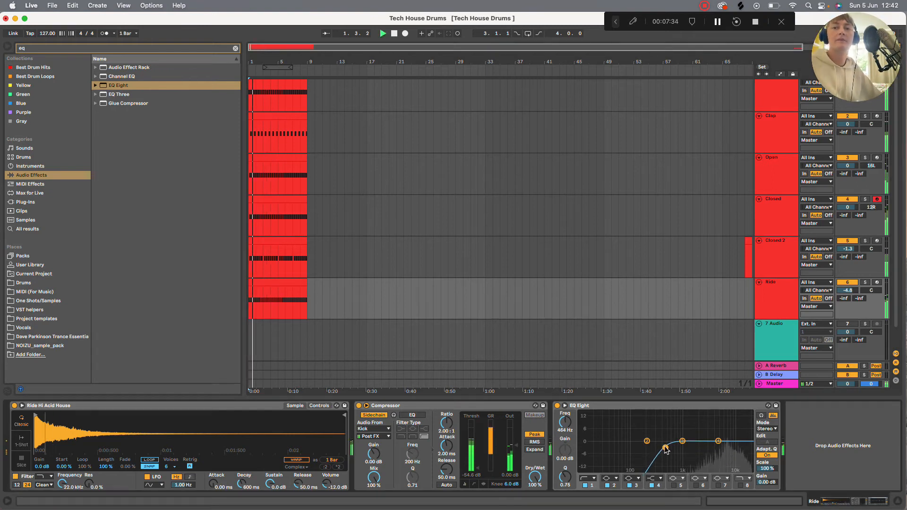
Turn off the Utility device on the new audio track and rename the track Percussion
click(780, 333)
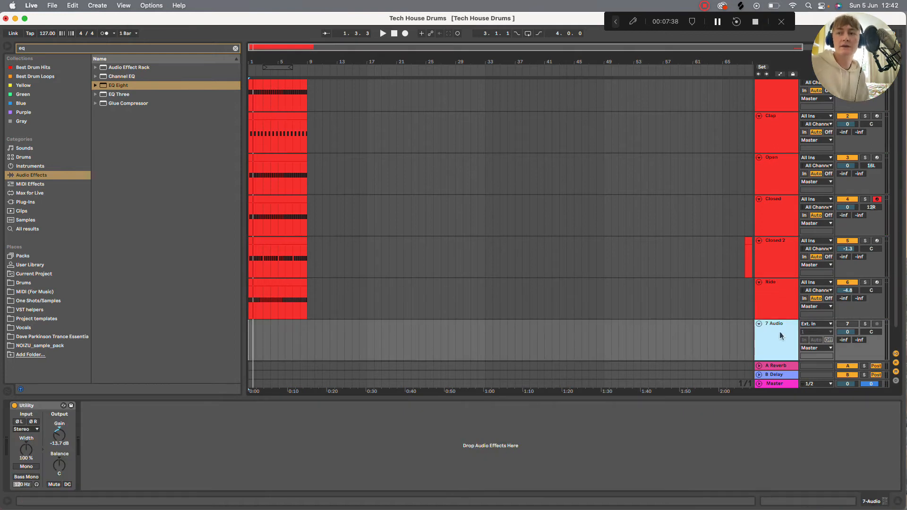
click(14, 405)
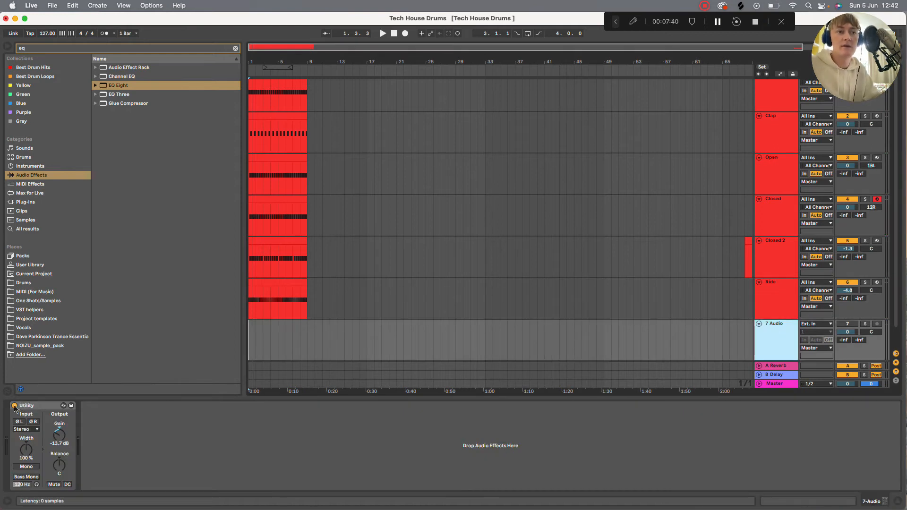
double_click(786, 335)
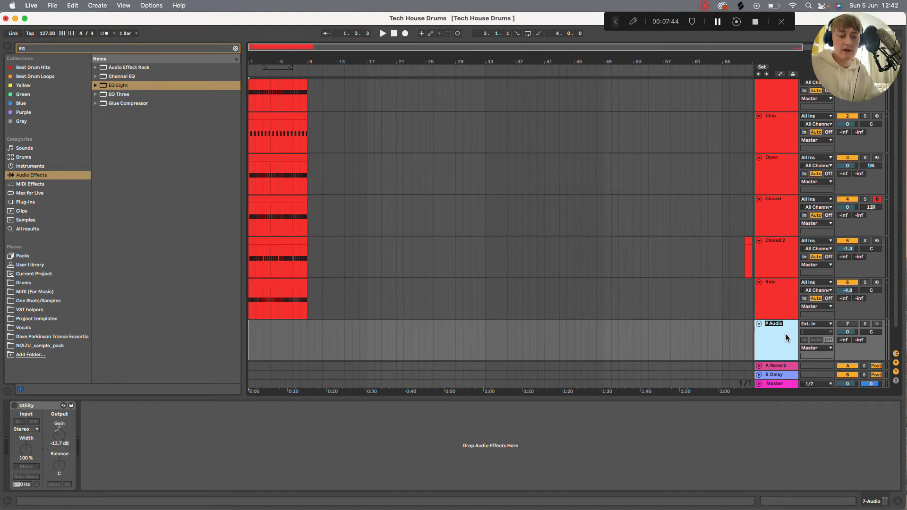
text(Percussion)
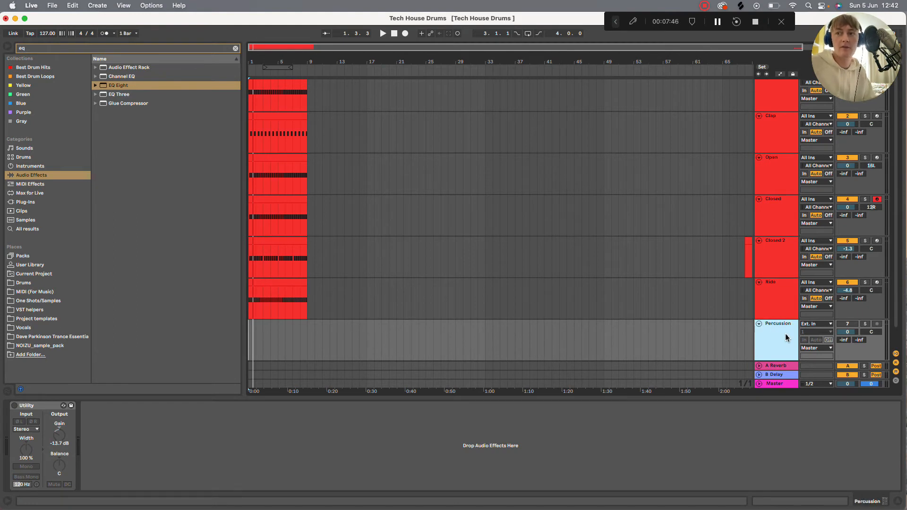
key(Return)
Clear the effects search and open the cowbell loops folder in the NOIZU sample pack's drum loops
click(235, 48)
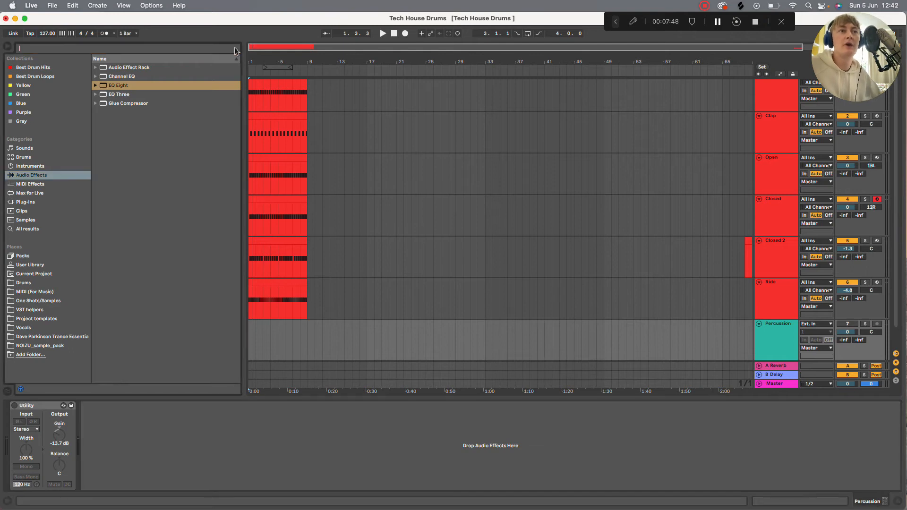
click(43, 275)
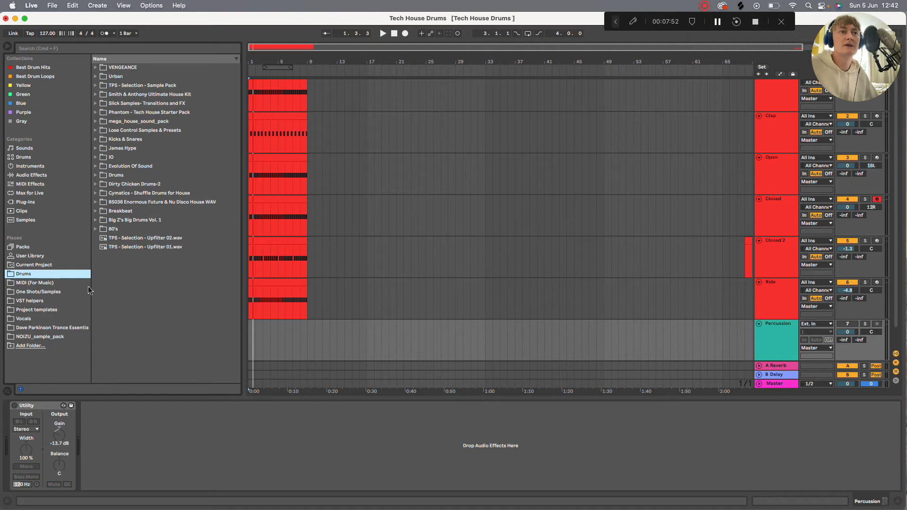
click(57, 336)
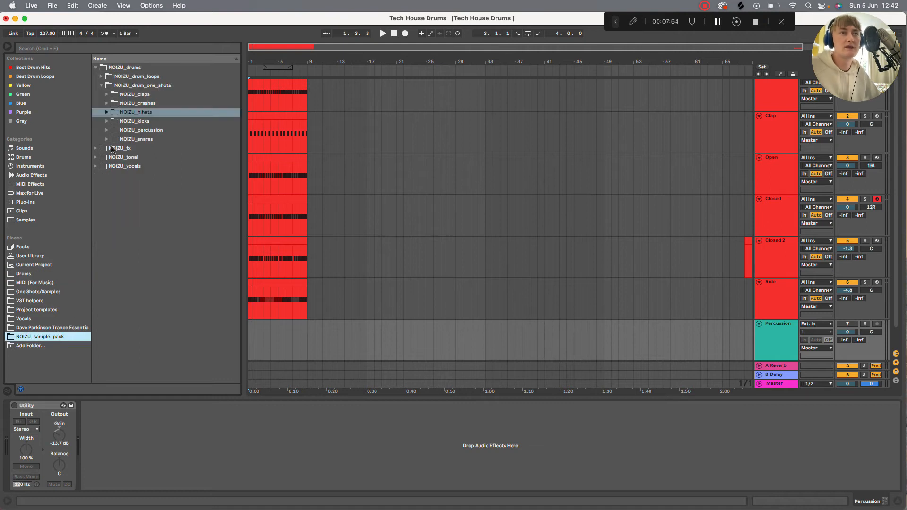
click(101, 77)
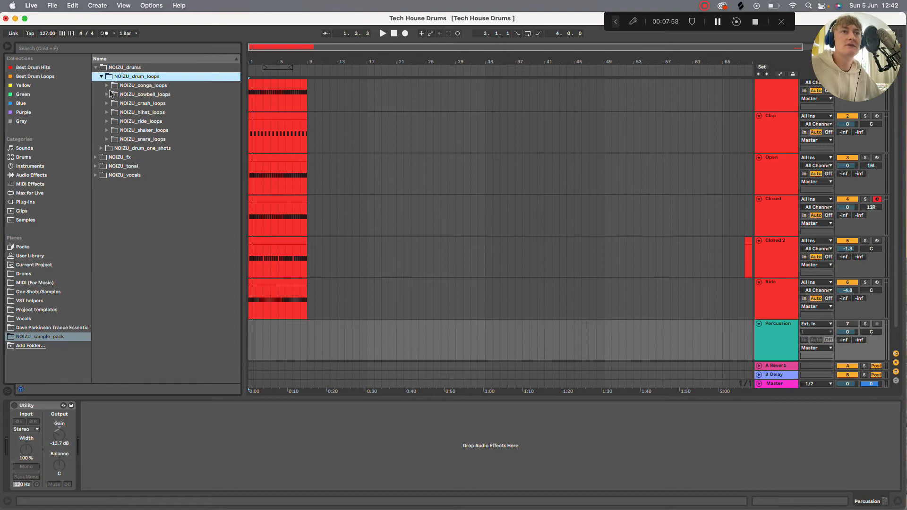
click(110, 93)
Audition the cowbell loops, place NOIZU_125_cowbell_loop_tight.wav at the start of the Percussion track, and play it with the beat
click(130, 109)
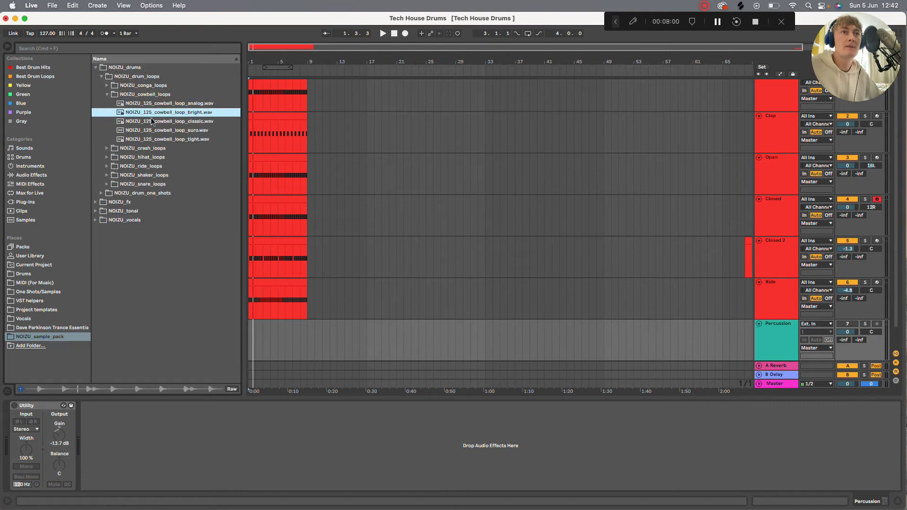
click(154, 122)
click(161, 129)
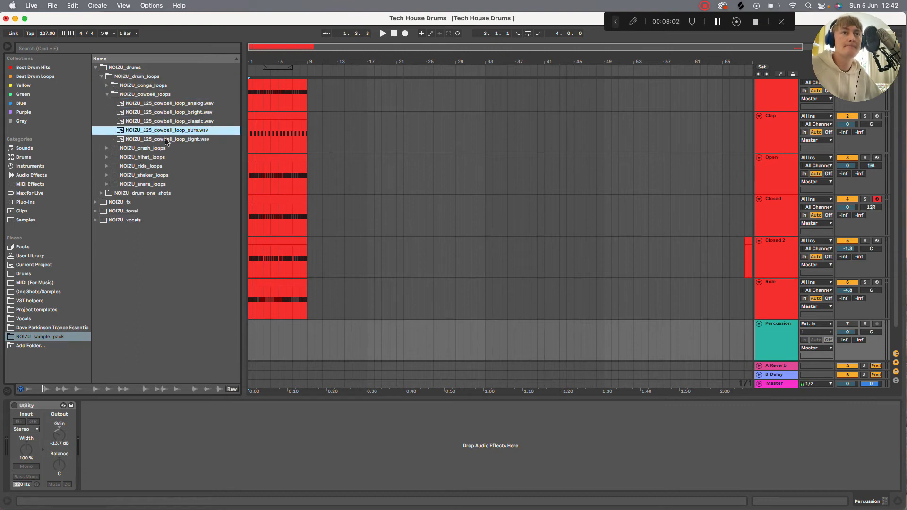
click(167, 139)
drag(166, 141, 258, 348)
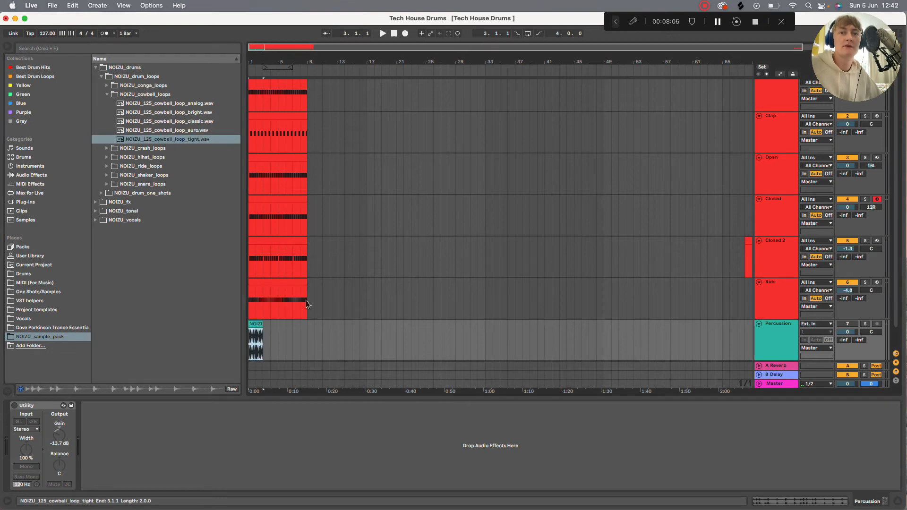
key(space)
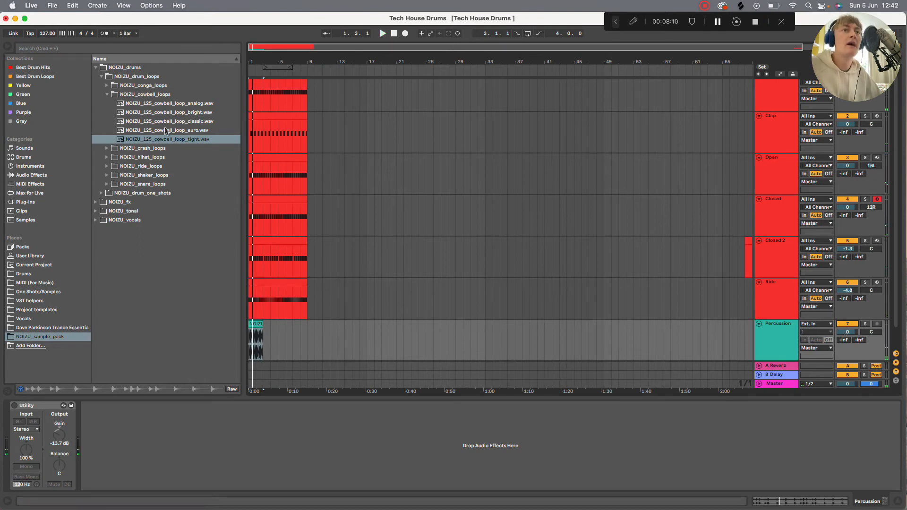
Audition a few of the NOIZU pack's snare loops and the light ride loop
click(107, 185)
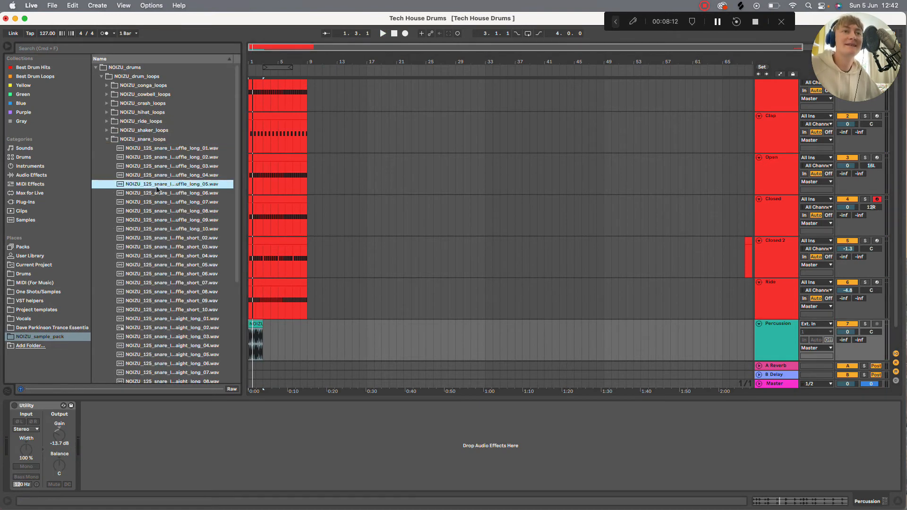
click(177, 221)
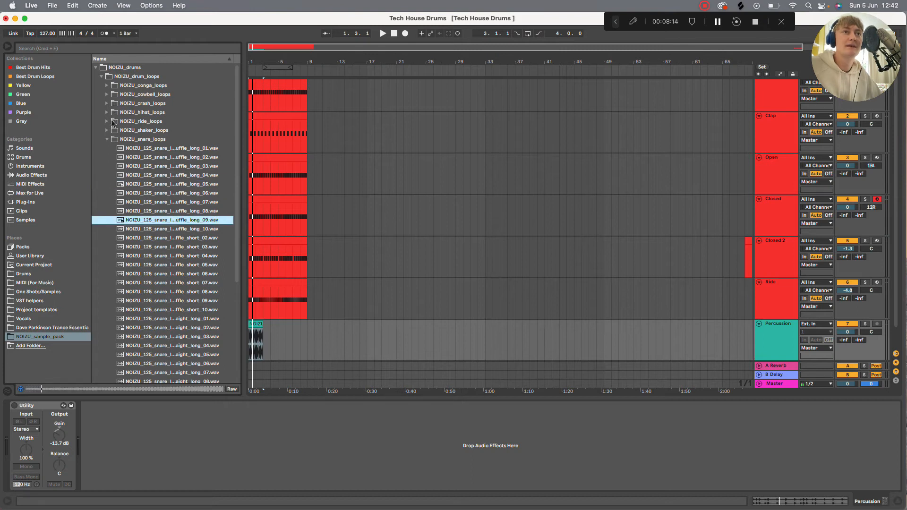
click(112, 123)
click(108, 122)
click(142, 139)
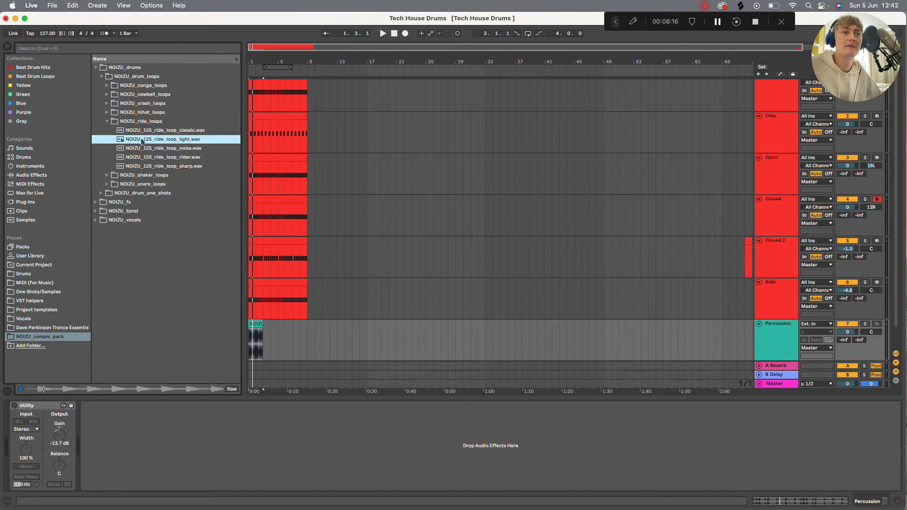
drag(142, 141, 329, 266)
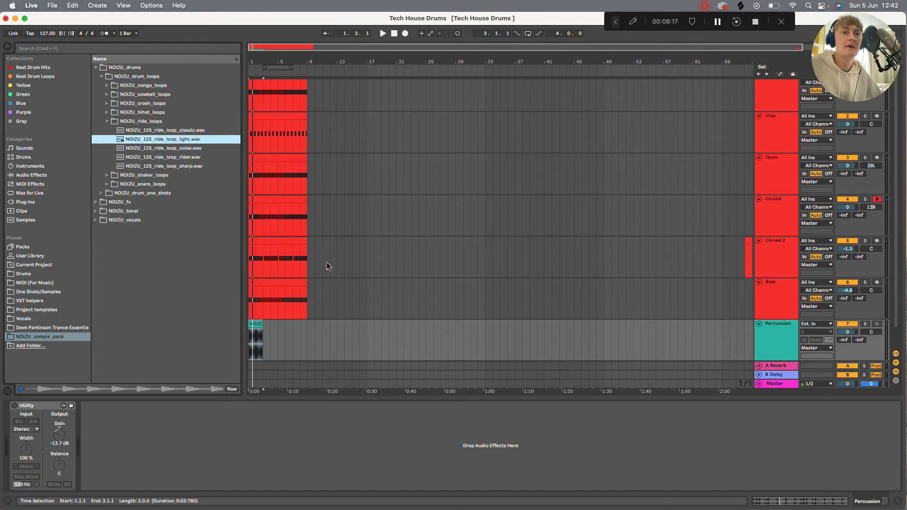
Apply the MPC 16 Swing-56 groove to the Ride clip, play it back briefly, and close the clip view
double_click(304, 279)
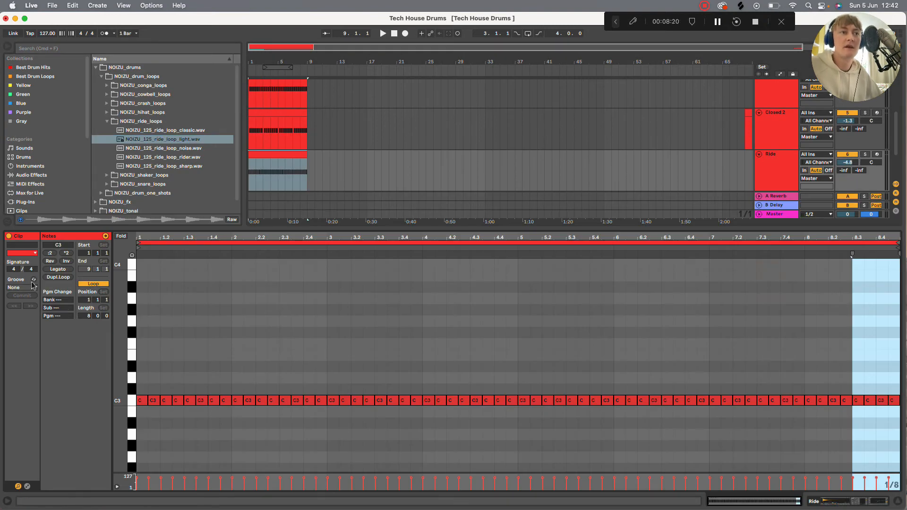
click(33, 279)
scroll(151, 151, down, 3)
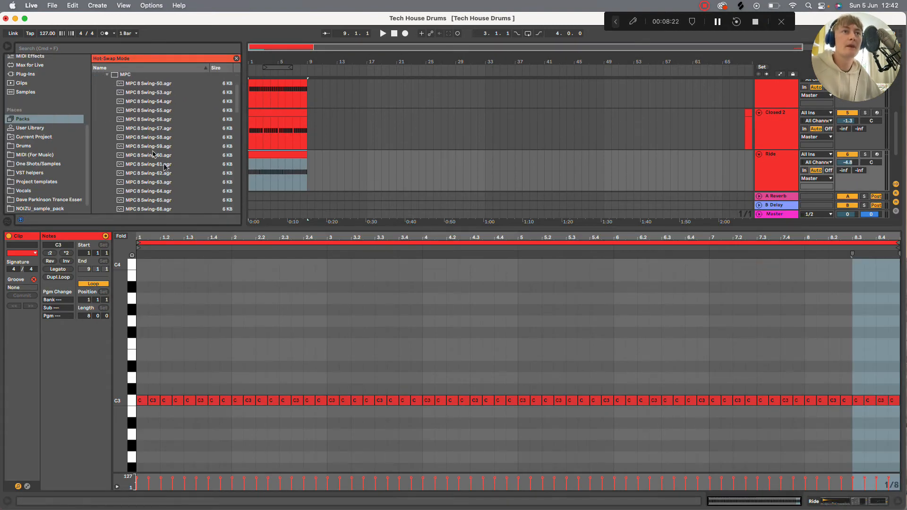
scroll(171, 169, down, 10)
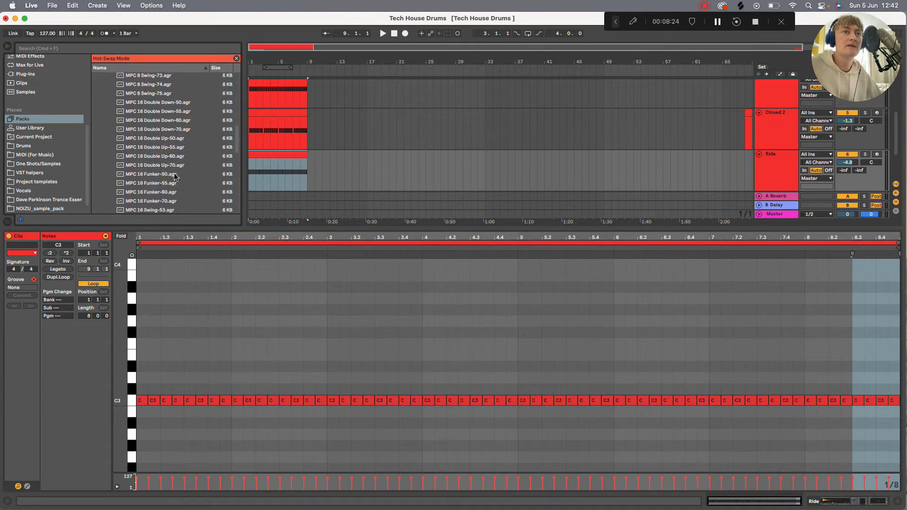
scroll(172, 197, down, 2)
scroll(169, 195, down, 1)
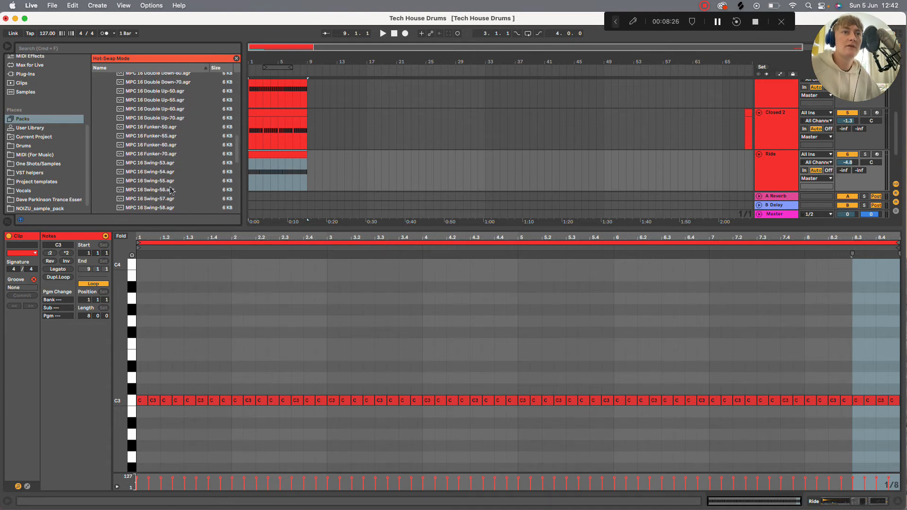
click(170, 191)
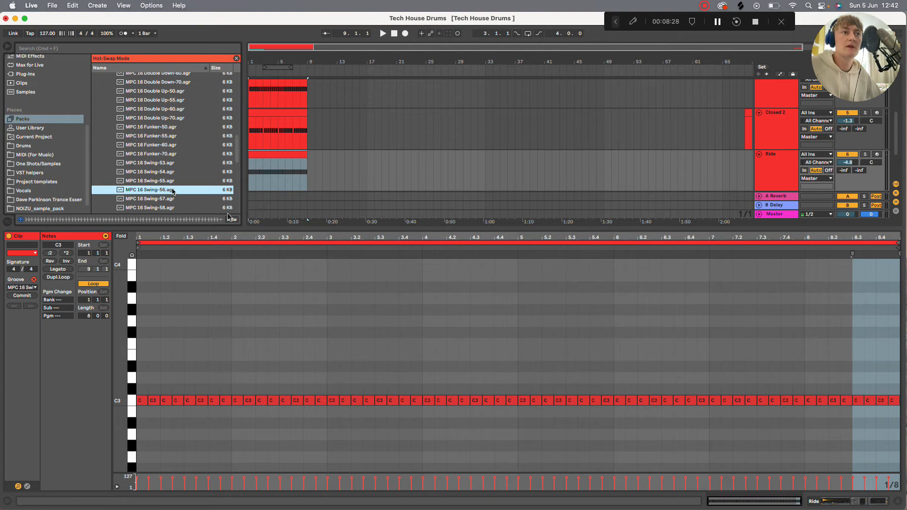
key(space)
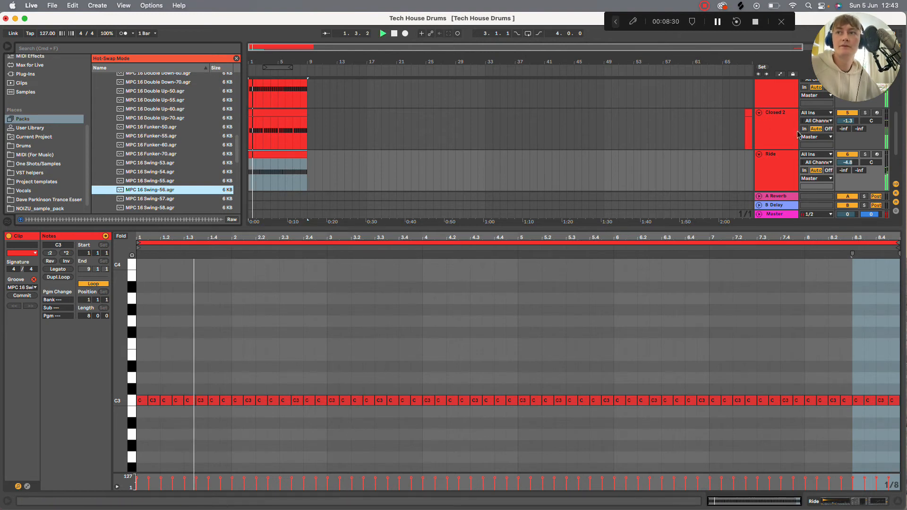
click(897, 501)
key(space)
Delete the cowbell loop clip from the Percussion track
click(787, 349)
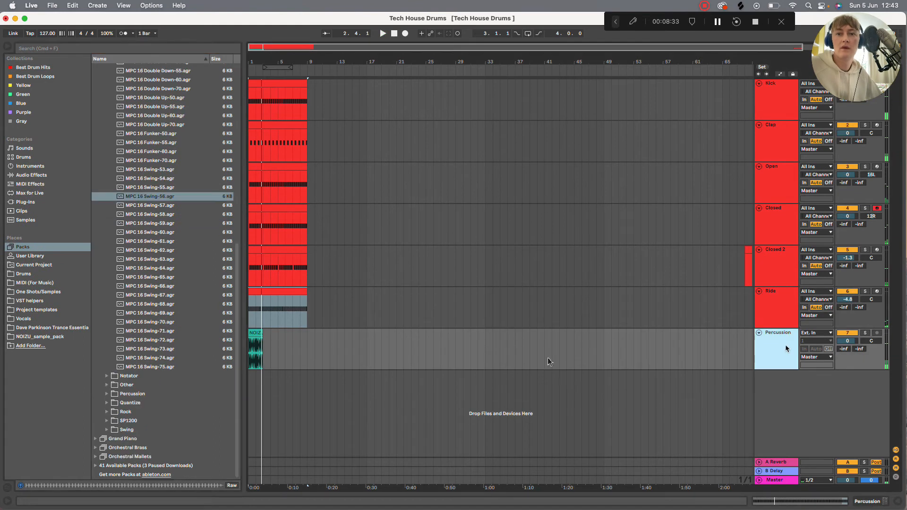
click(254, 335)
key(Delete)
click(163, 196)
scroll(160, 190, up, 4)
click(174, 146)
scroll(172, 198, up, 10)
click(182, 184)
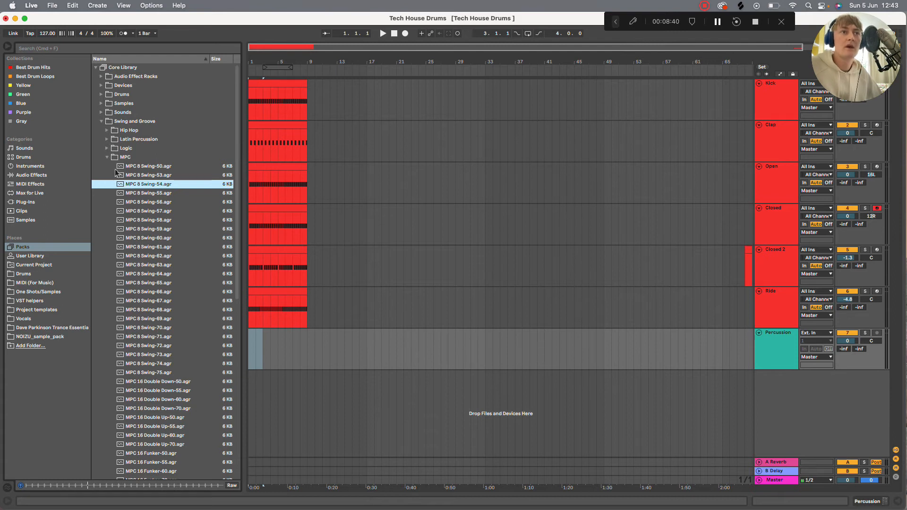
Audition the percussion loops in the Phantom - Tech House Starter Pack's drum loops within the Drums folder
click(28, 274)
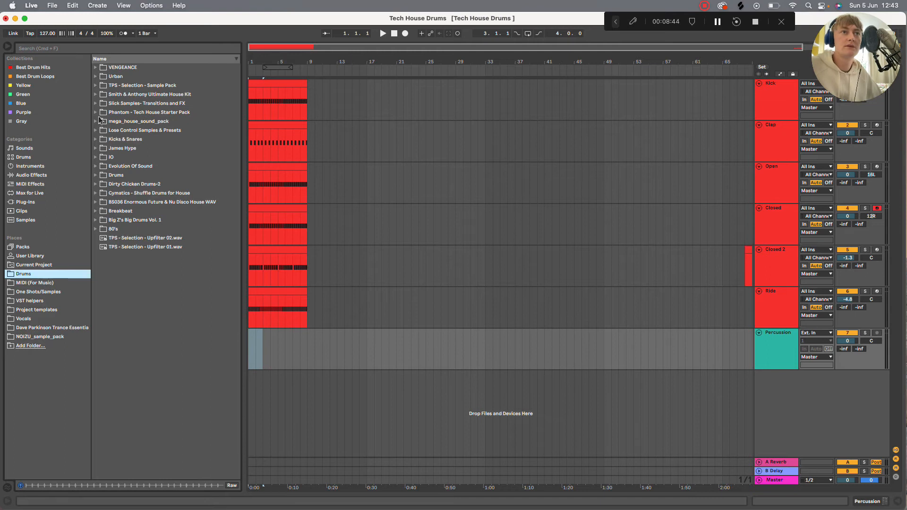
click(96, 113)
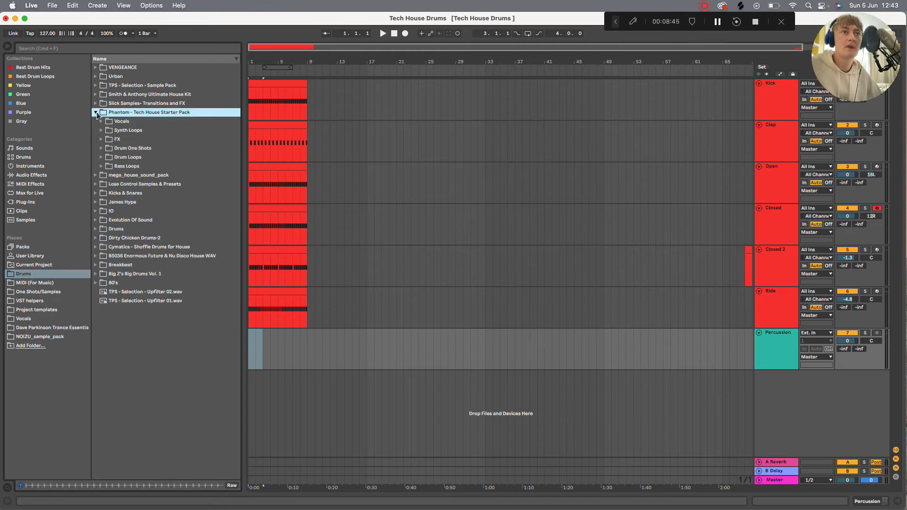
click(101, 157)
click(107, 175)
click(137, 195)
click(155, 211)
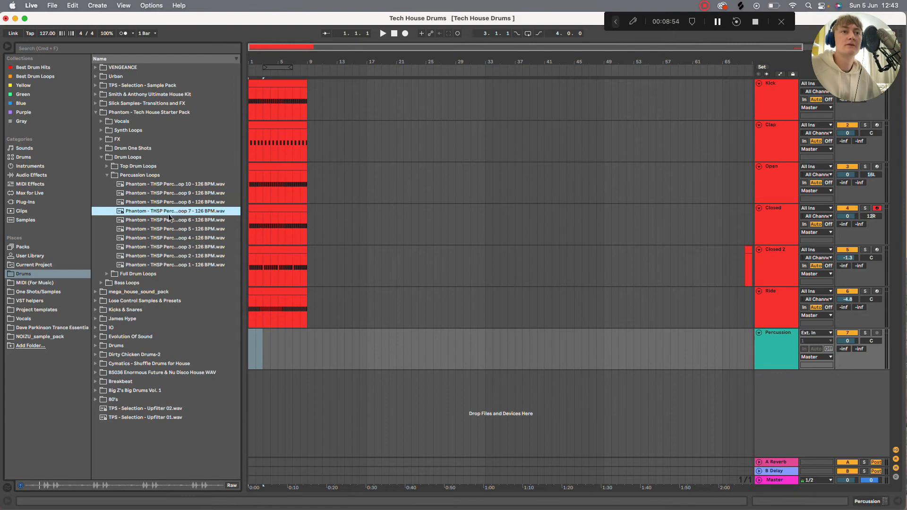
click(171, 220)
click(174, 229)
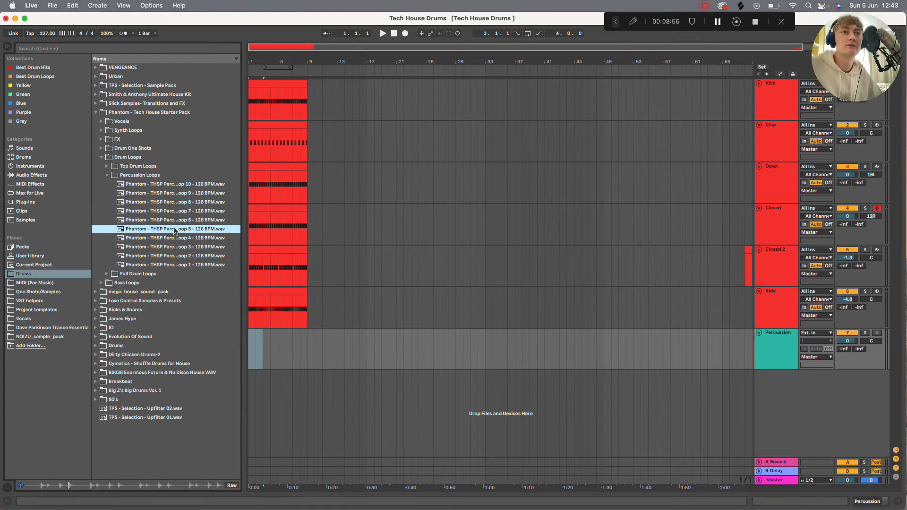
click(183, 238)
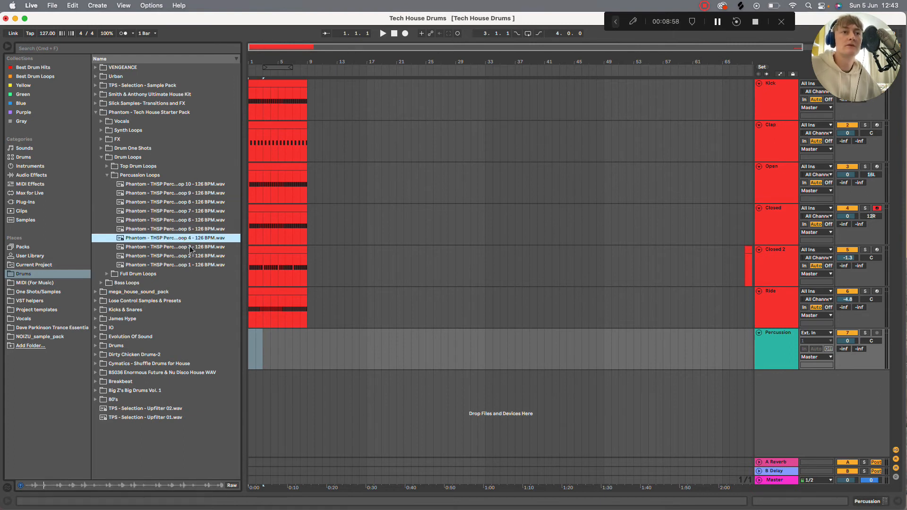
click(190, 248)
click(196, 257)
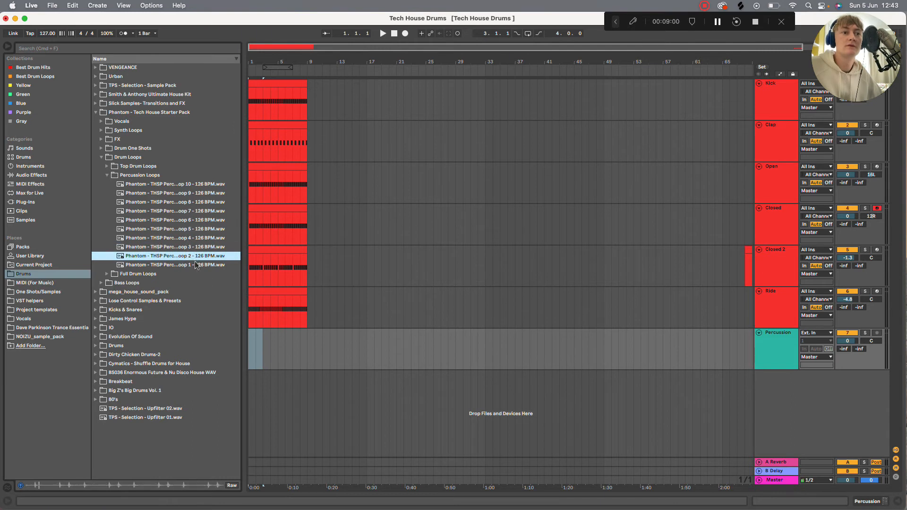
Place Phantom THSP Percussion Loop 2 at the start of the Percussion track, start playback, and duplicate the clip once
drag(191, 258, 255, 349)
key(space)
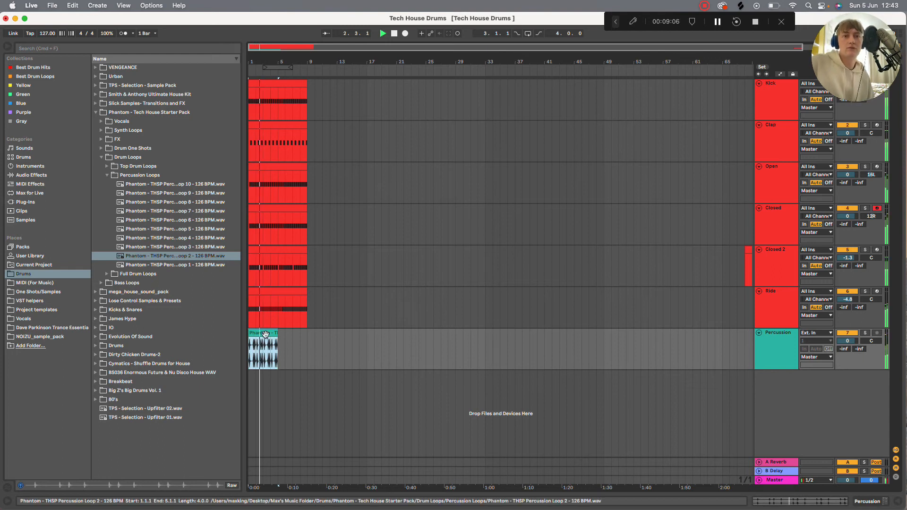
key(super+d)
Turn on the Percussion track's Utility with its gain at -7.78 dB and add EQ Eight after it
double_click(773, 354)
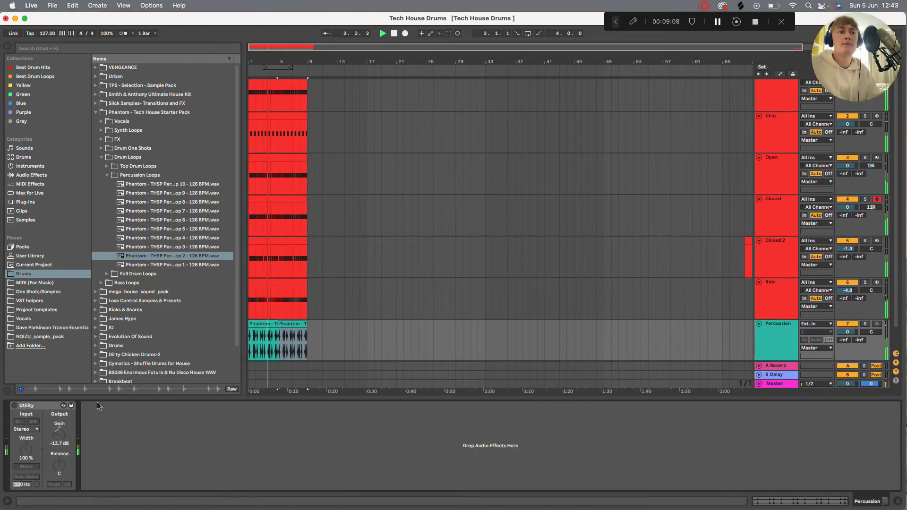
scroll(60, 436, up, 5)
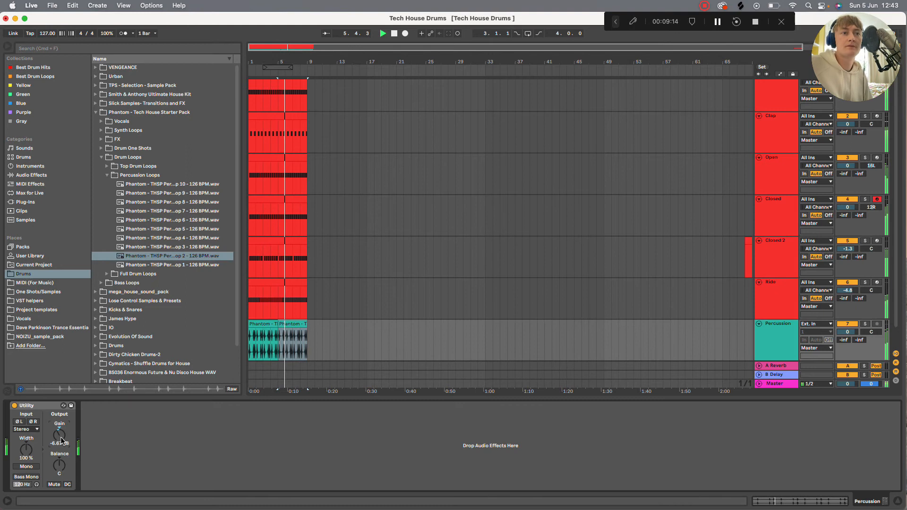
click(66, 49)
text(eq)
click(33, 175)
drag(114, 90, 278, 433)
Change band 1 of the Percussion track's EQ Eight to a low-cut filter at about 215 Hz and play it back
click(116, 478)
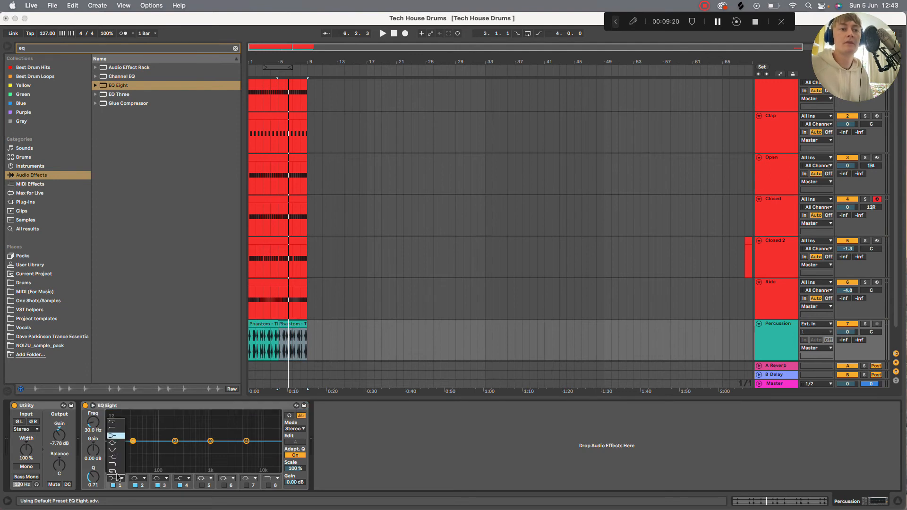
click(117, 437)
drag(133, 448, 175, 448)
key(space)
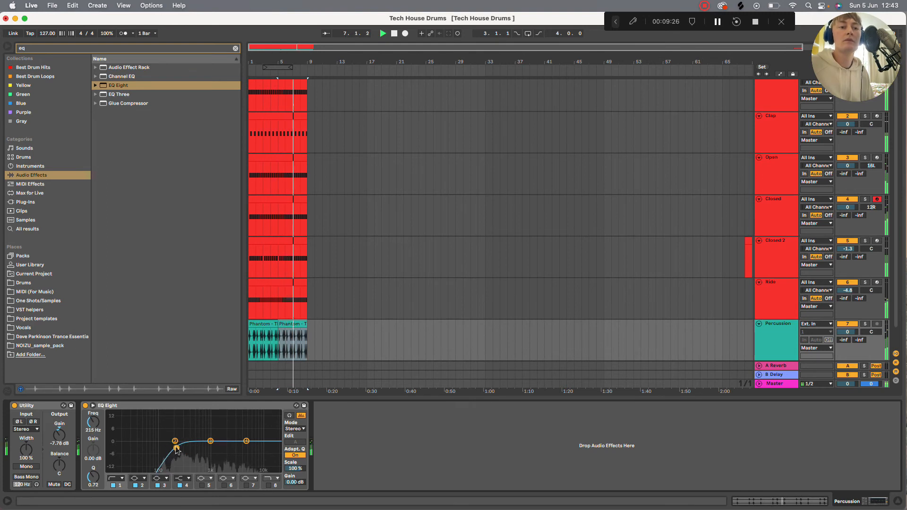
Enable band 8 of the Percussion track's EQ Eight as a high cut, lower its frequency, and raise the band 1 low cut slightly
click(269, 485)
drag(274, 450, 232, 448)
drag(175, 449, 183, 448)
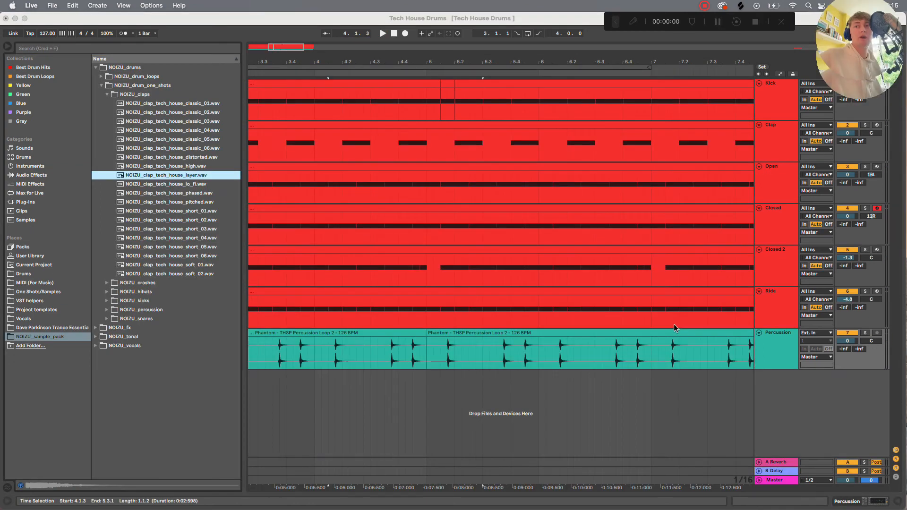
Insert a new audio track below the Percussion track
right_click(769, 361)
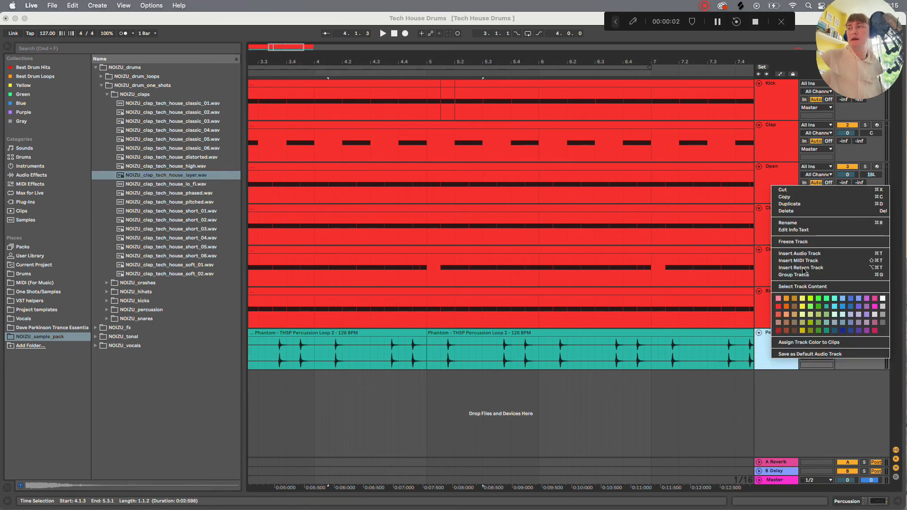
click(802, 255)
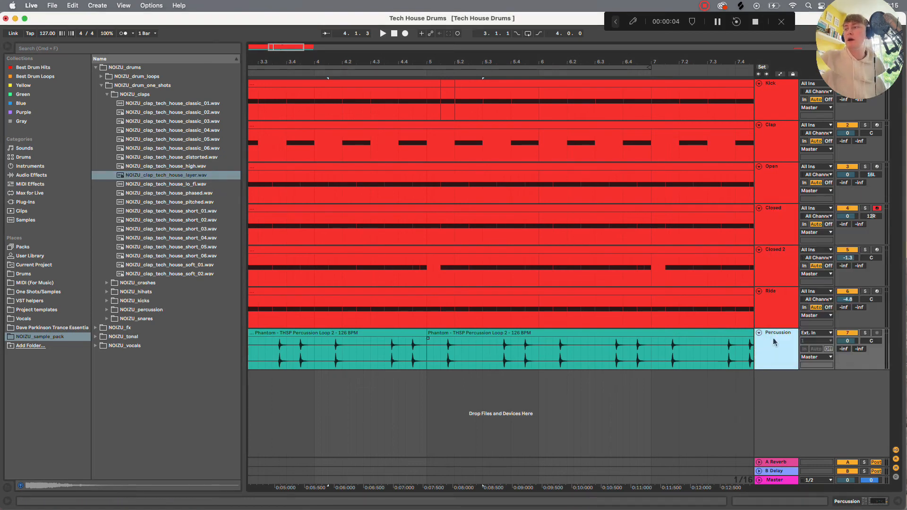
right_click(774, 341)
click(802, 234)
key(minus)
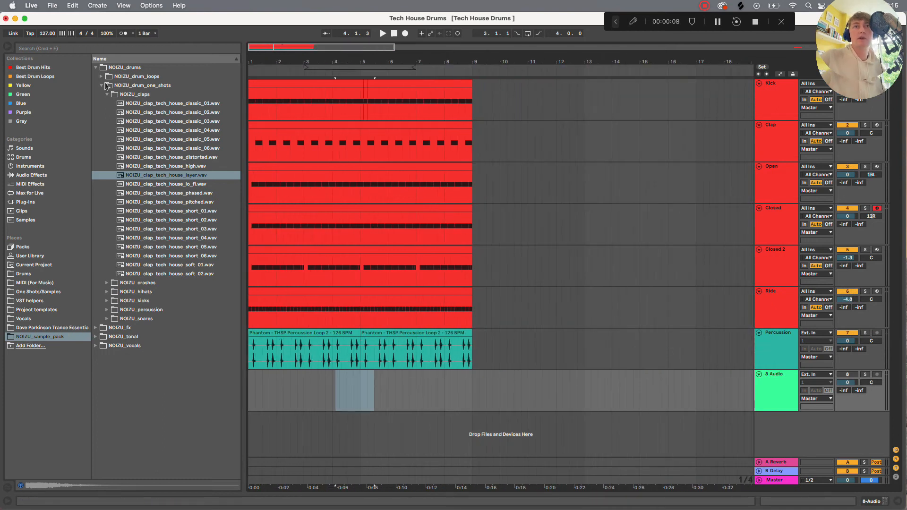
Audition the NOIZU clap one-shots and place NOIZU_clap_tech_house_distorted.wav at the start of bar 4 on audio track 8
click(178, 186)
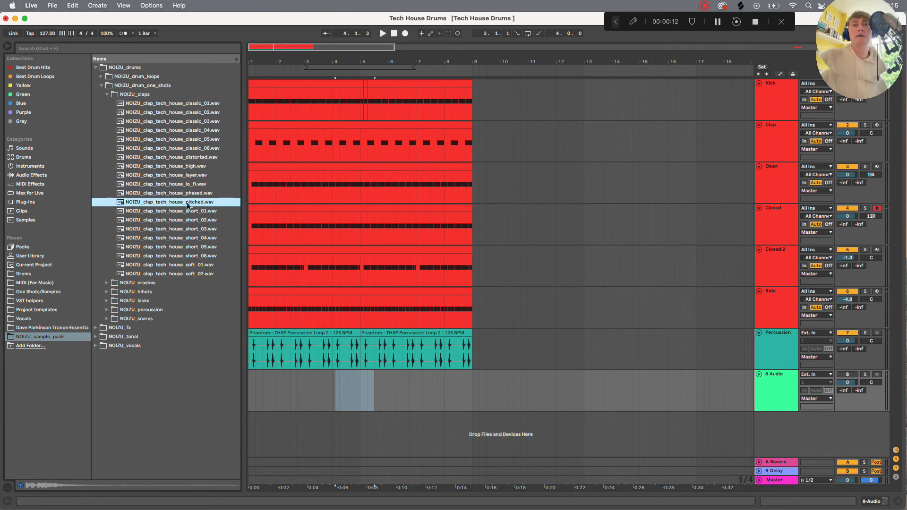
click(188, 211)
click(191, 220)
click(192, 229)
click(196, 184)
click(196, 166)
click(196, 158)
drag(189, 160, 333, 385)
Duplicate the distorted clap at eighth-note spacing to fill bar 4 of track 8 and play it back
scroll(334, 385, up, 5)
key(super+d)
key(super+d)
key(super+d)
key(super+d)
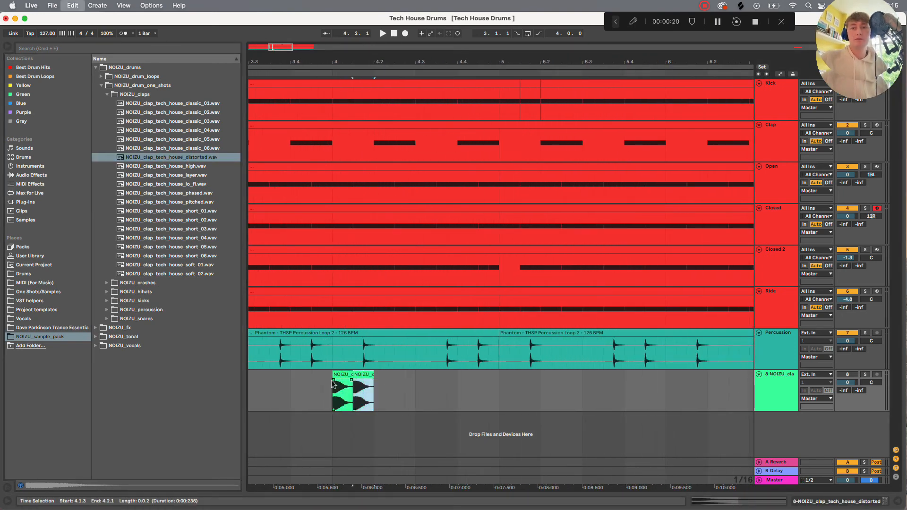
key(super+d)
key(super+d)
key(super+d)
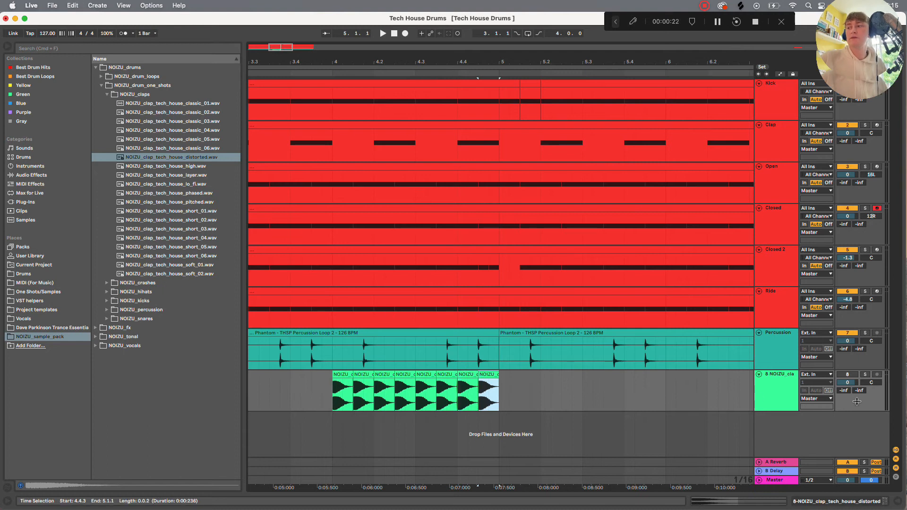
click(848, 374)
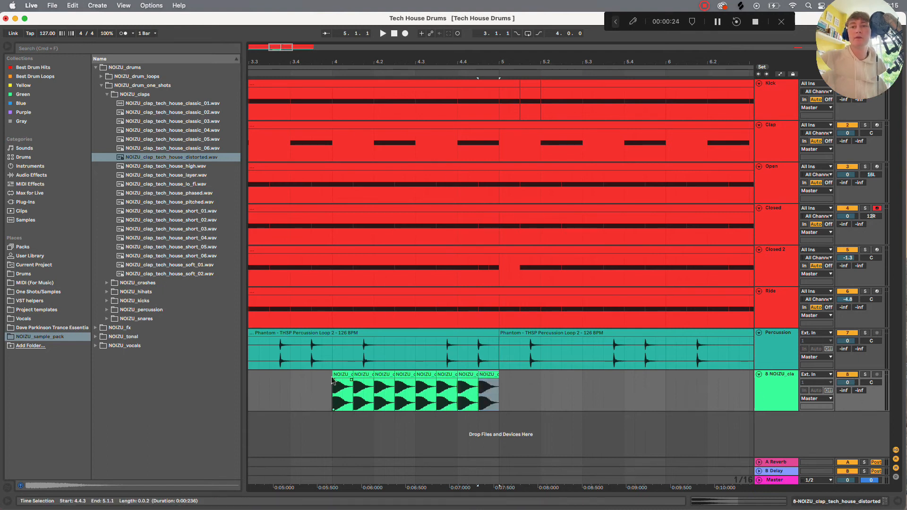
click(358, 377)
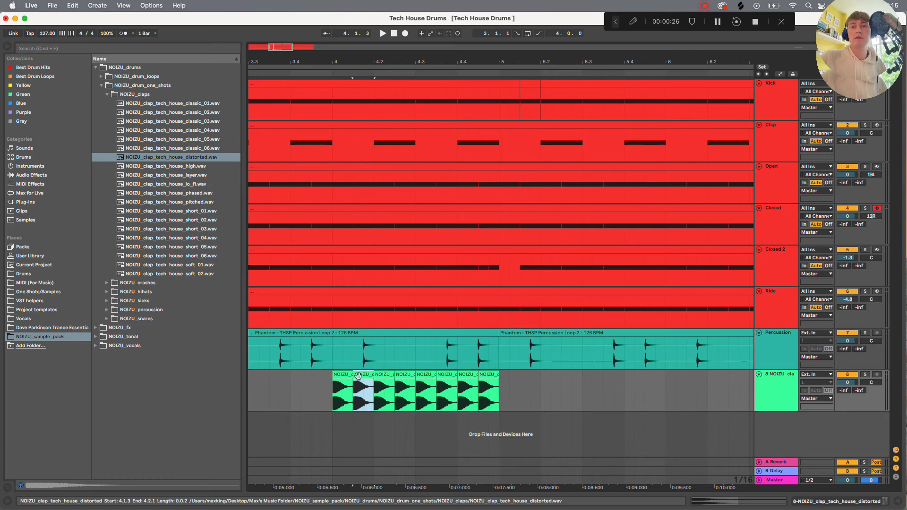
key(space)
key(space)
Turn the distorted claps into a sixteenth-note roll from 4.3 to bar 5, clear the claps before it, and play it back
drag(339, 375, 429, 389)
click(423, 376)
key(super+d)
key(super+d)
key(super+d)
key(super+d)
key(super+d)
key(super+d)
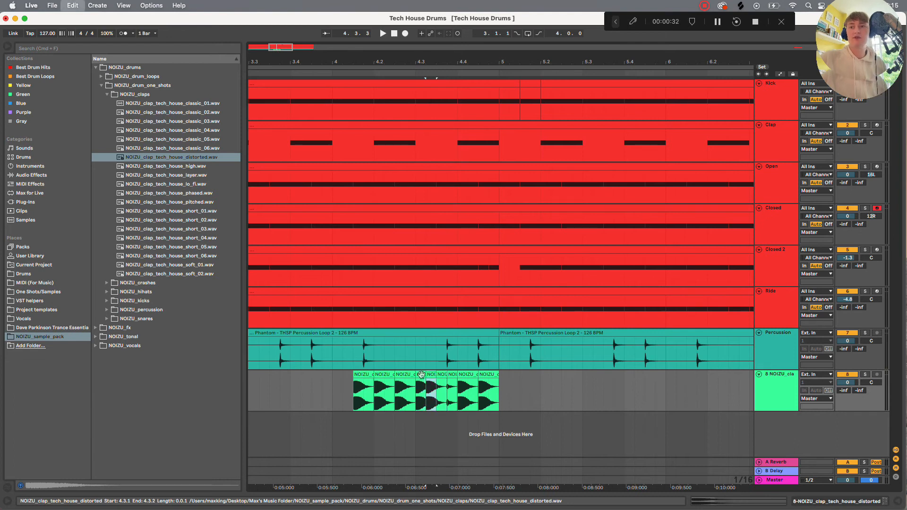
drag(343, 385, 415, 384)
key(Delete)
key(space)
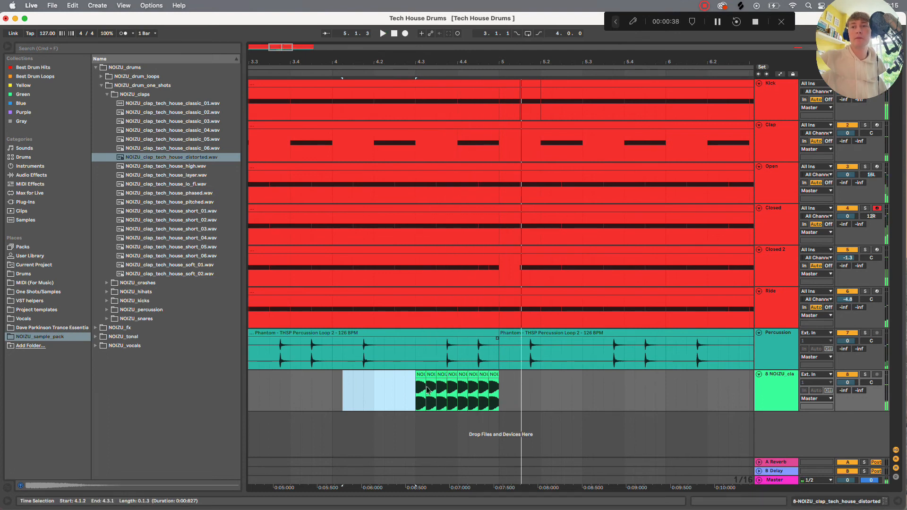
Replace the roll on track 8 with sixteenth-note repeats of NOIZU_clap_tech_house_layer.wav from 4.3 to bar 5 and play it back
click(200, 175)
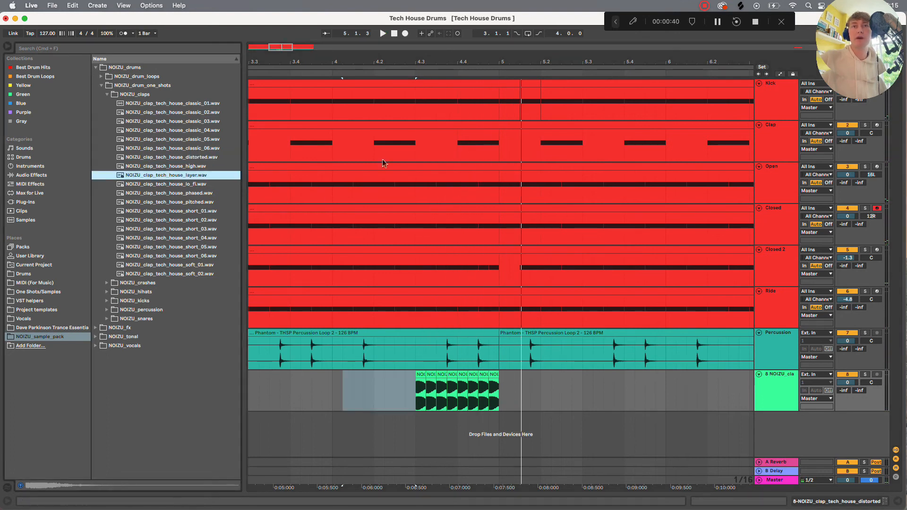
drag(193, 176, 416, 390)
key(super+d)
key(super+d)
key(super+d)
key(super+d)
key(super+d)
key(super+d)
key(super+d)
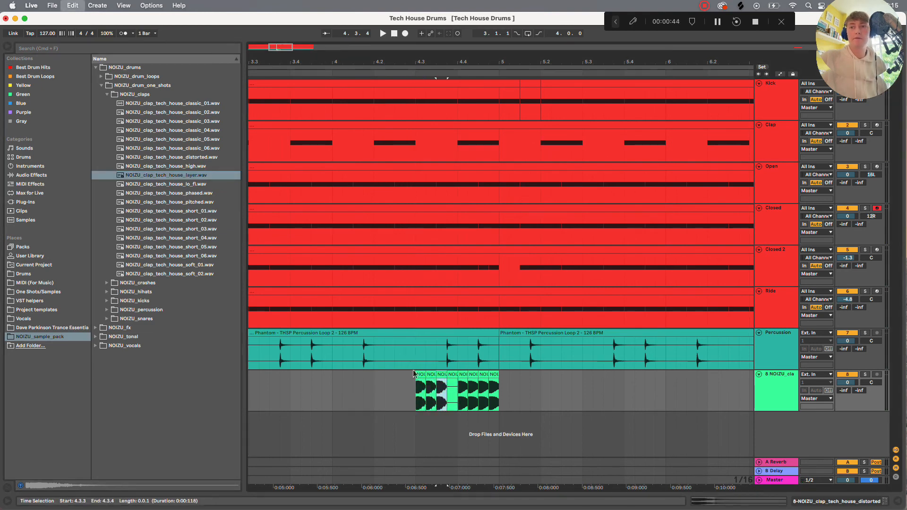
key(space)
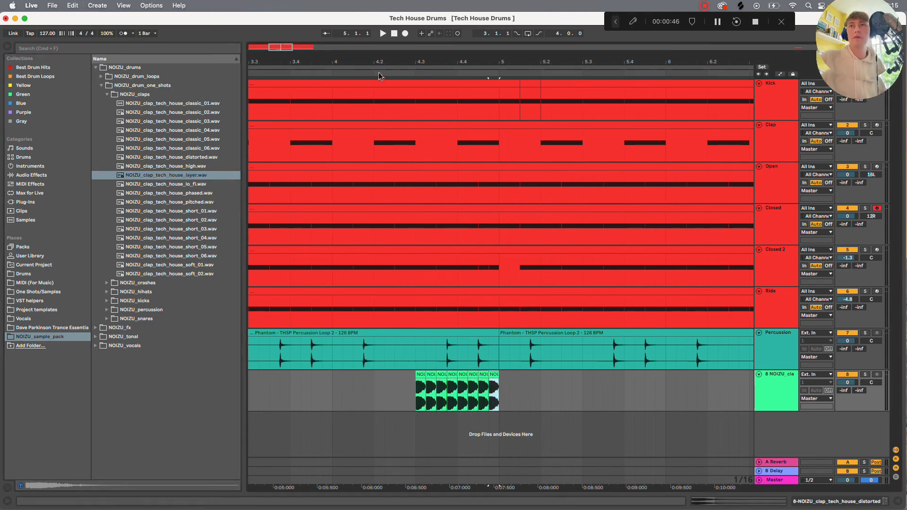
key(space)
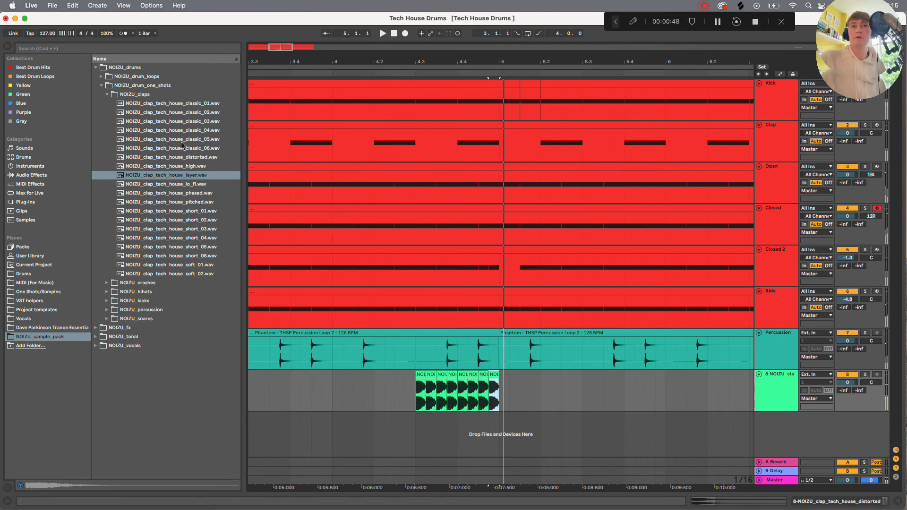
Build the roll on track 8 from sixteenth-note repeats of NOIZU_clap_tech_house_classic_05.wav from 4.3 to bar 5 and play it back
click(183, 141)
click(196, 132)
click(192, 136)
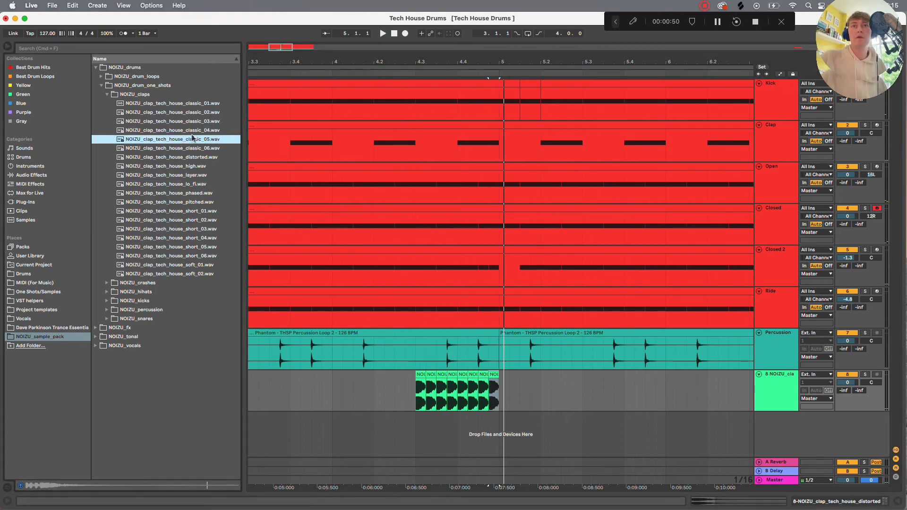
drag(189, 138, 415, 376)
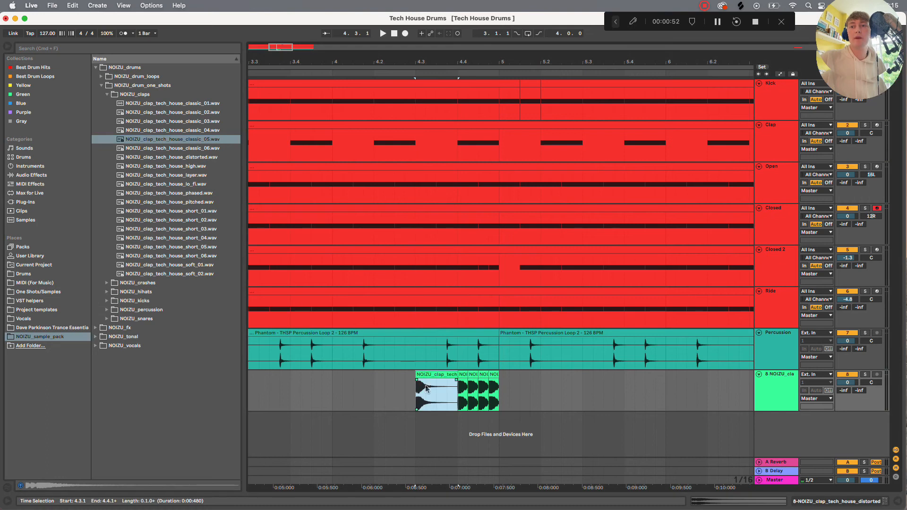
key(super+d)
key(super+d)
key(super+d)
key(super+d)
key(super+d)
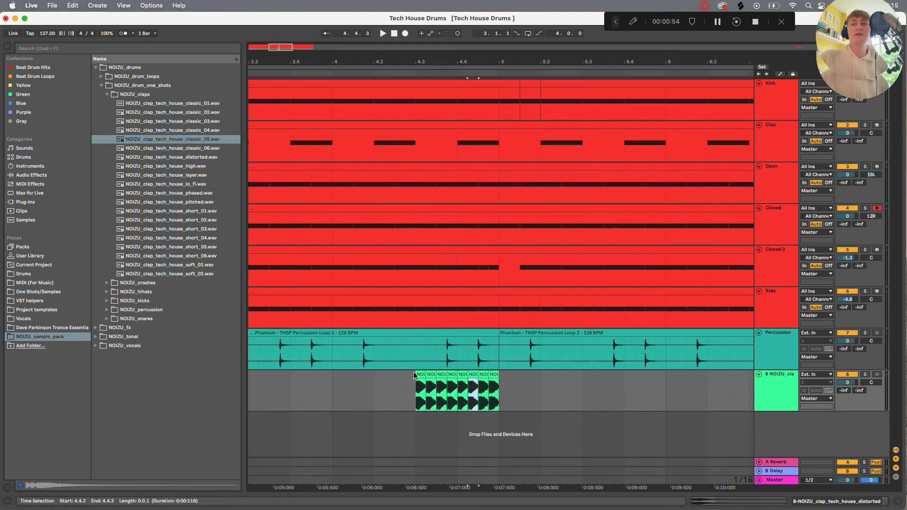
click(403, 74)
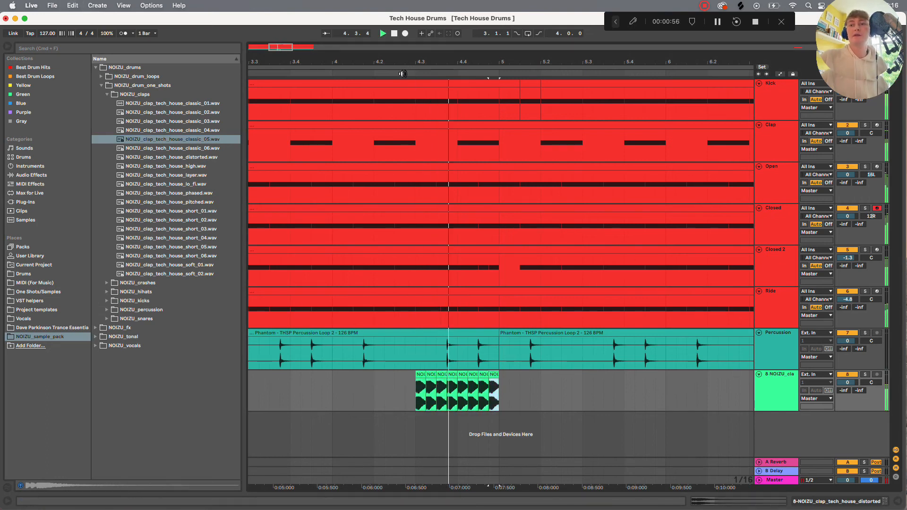
Add a Utility to the clap roll track, adjust its negative gain while comparing levels, and play the roll back
double_click(783, 396)
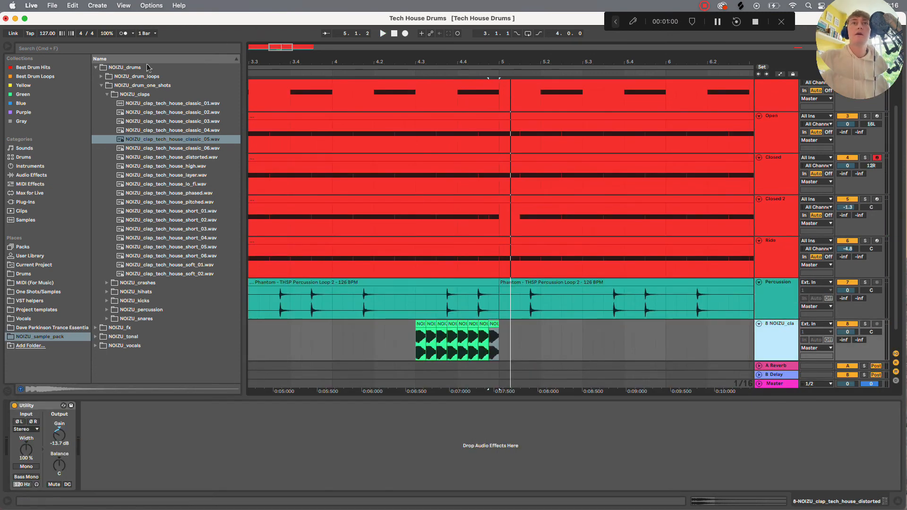
click(70, 47)
drag(60, 437, 59, 435)
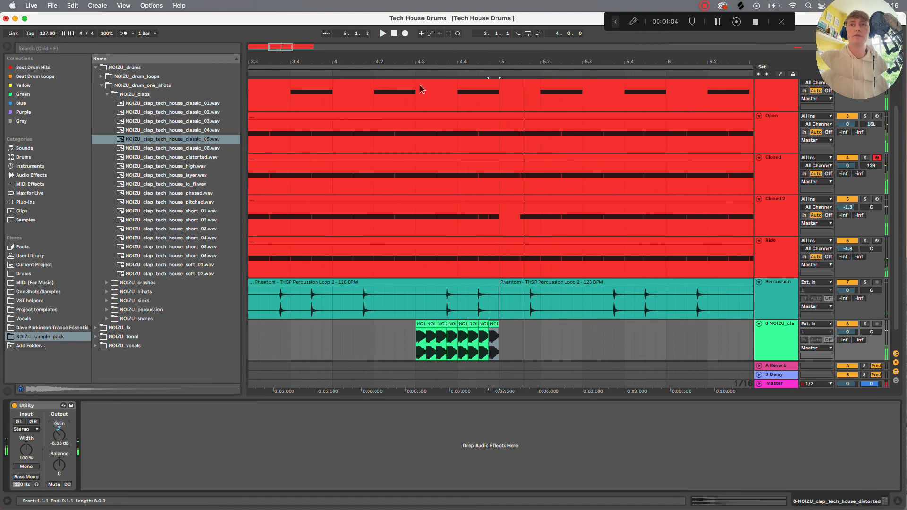
click(409, 73)
key(space)
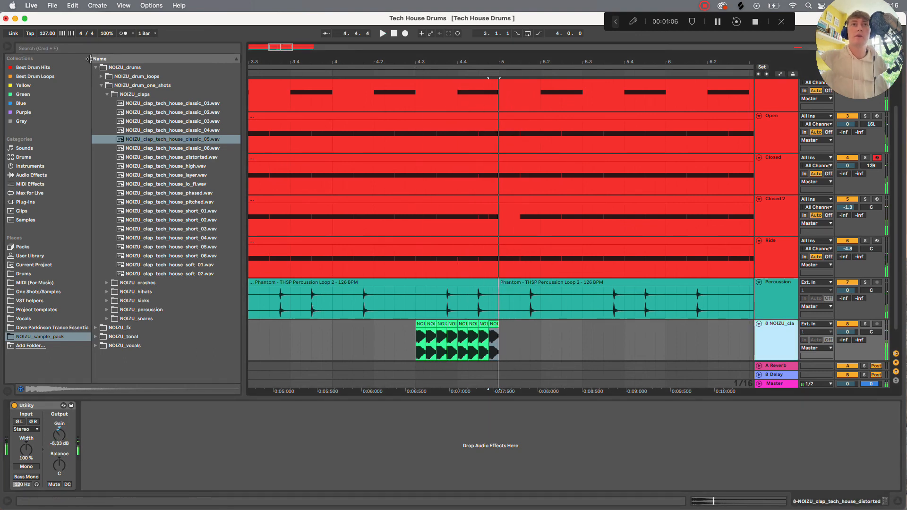
Add EQ Eight after the clap roll's Utility and set band 1 to a low cut at about 387 Hz
click(73, 48)
text(eq)
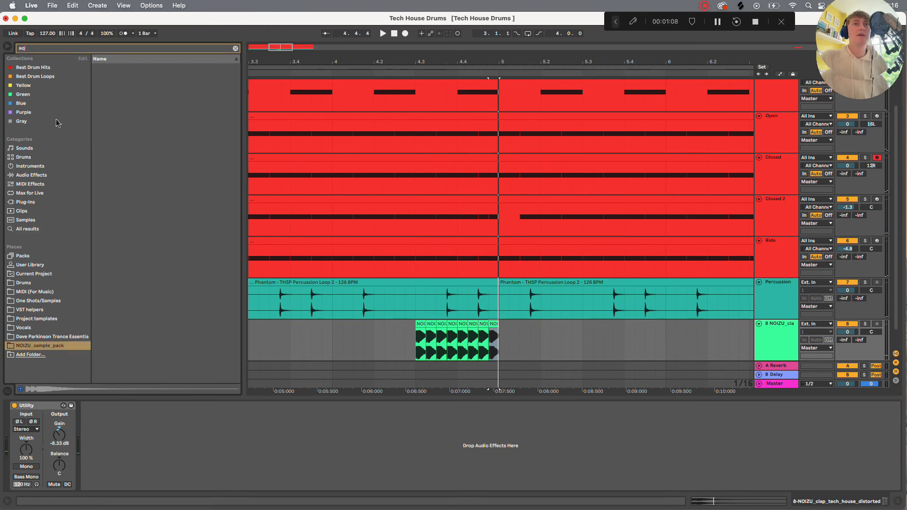
click(43, 176)
drag(113, 85, 193, 461)
click(118, 479)
click(120, 423)
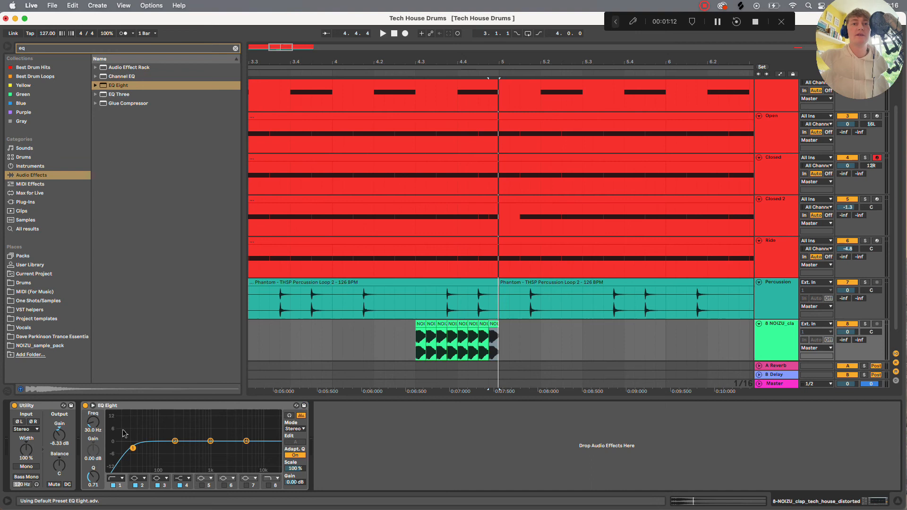
drag(133, 450, 188, 449)
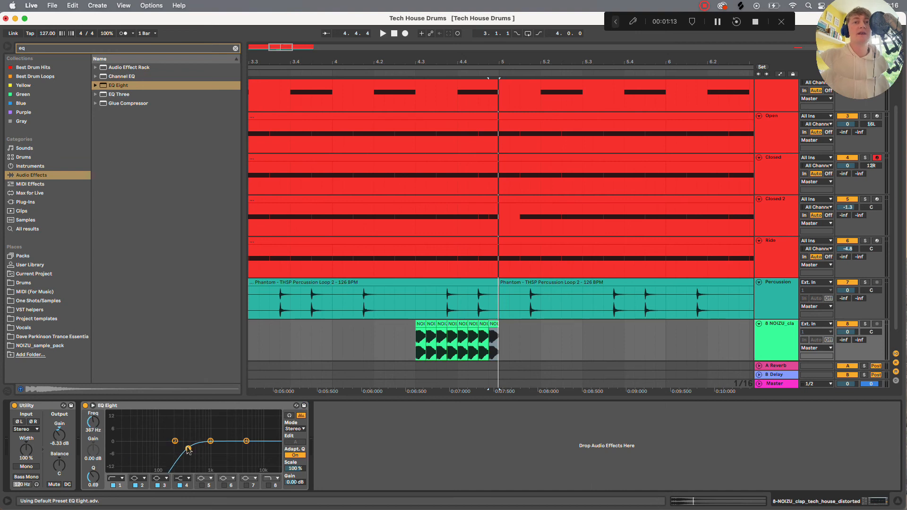
Try a band 8 high cut at about 5.27 kHz on the clap roll and raise the band 1 low cut to 742 Hz
click(268, 486)
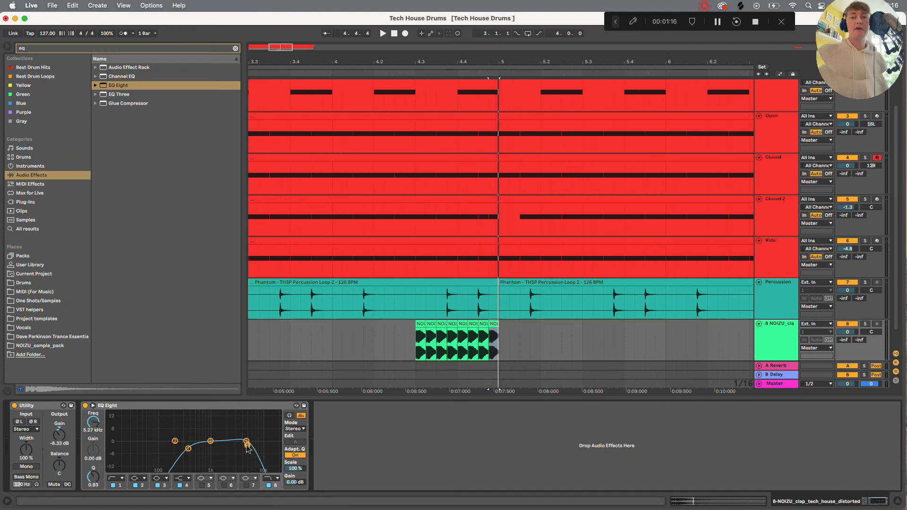
key(space)
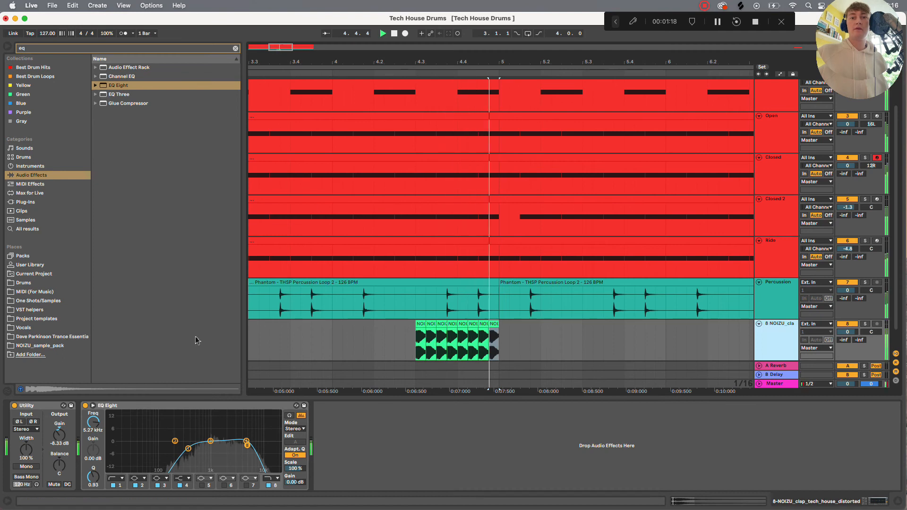
key(space)
drag(188, 449, 204, 449)
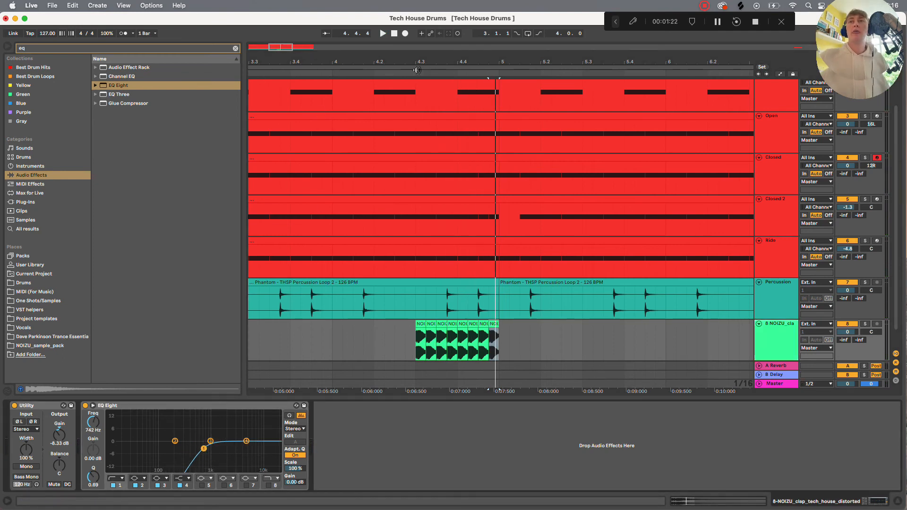
Add Reverb after the clap roll's EQ Eight with a 1.07 s decay time and 39% dry/wet, and play it back
click(235, 50)
text(rev)
drag(101, 94, 381, 434)
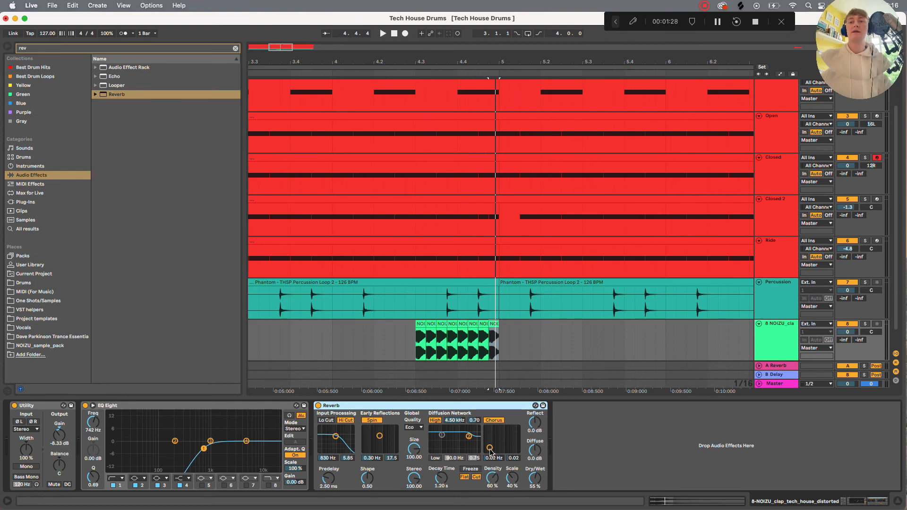
drag(443, 480, 443, 468)
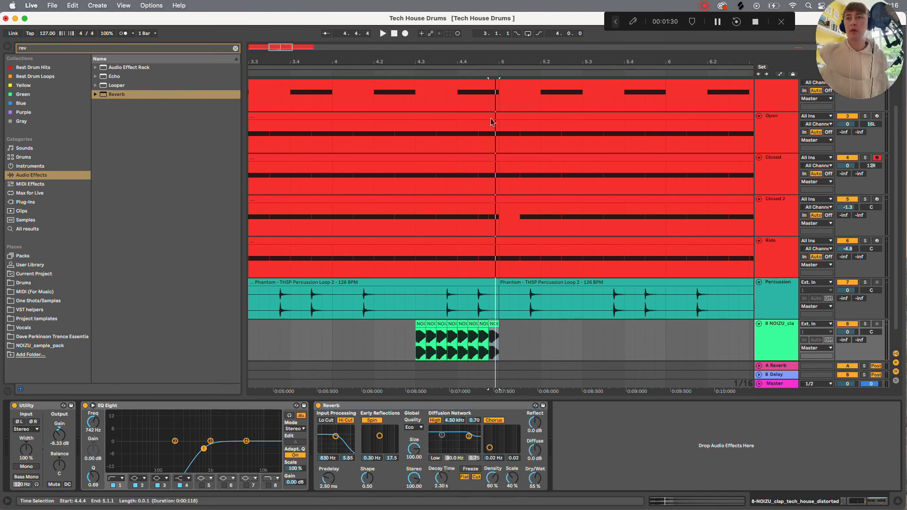
click(410, 72)
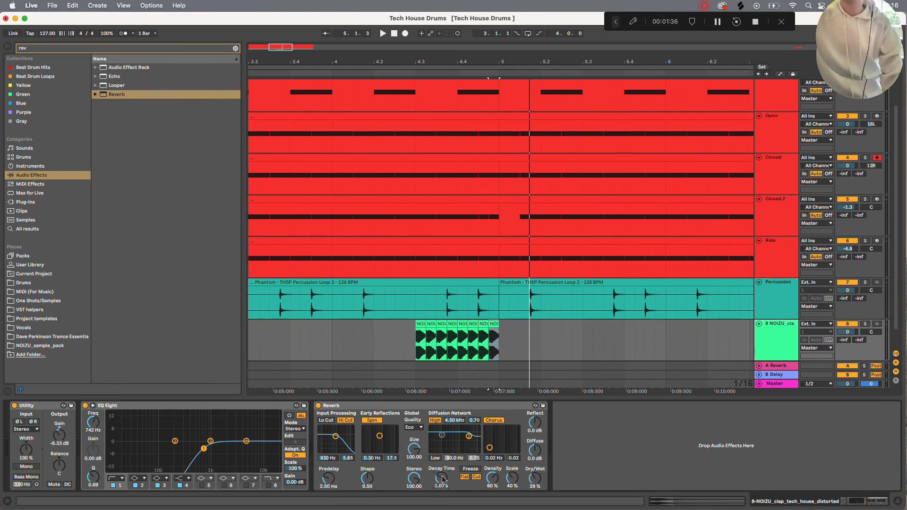
click(415, 77)
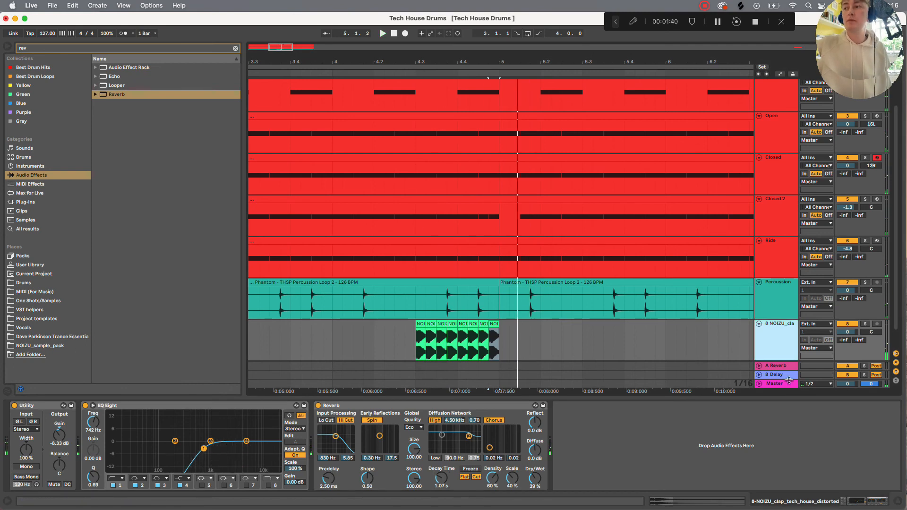
Duplicate the clap roll track and delete every clap on the copy except the first one at 4.3
key(super+d)
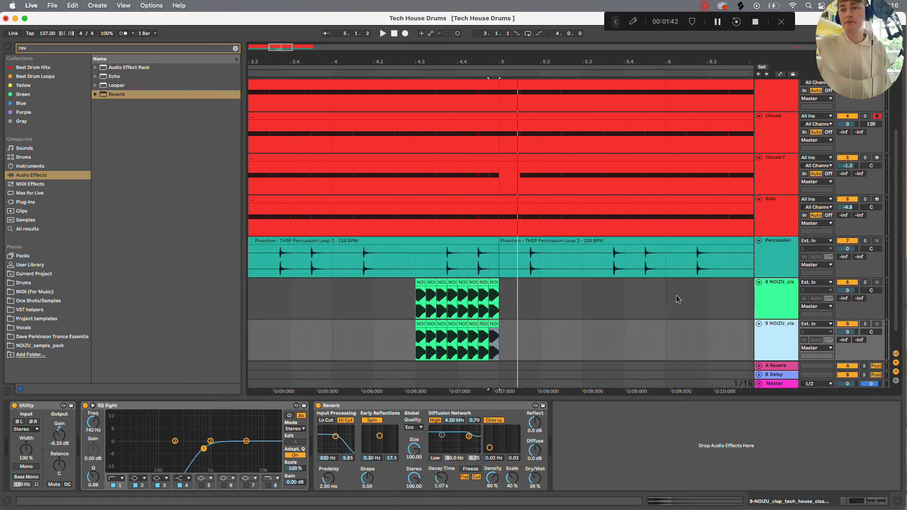
drag(509, 338, 425, 352)
key(Delete)
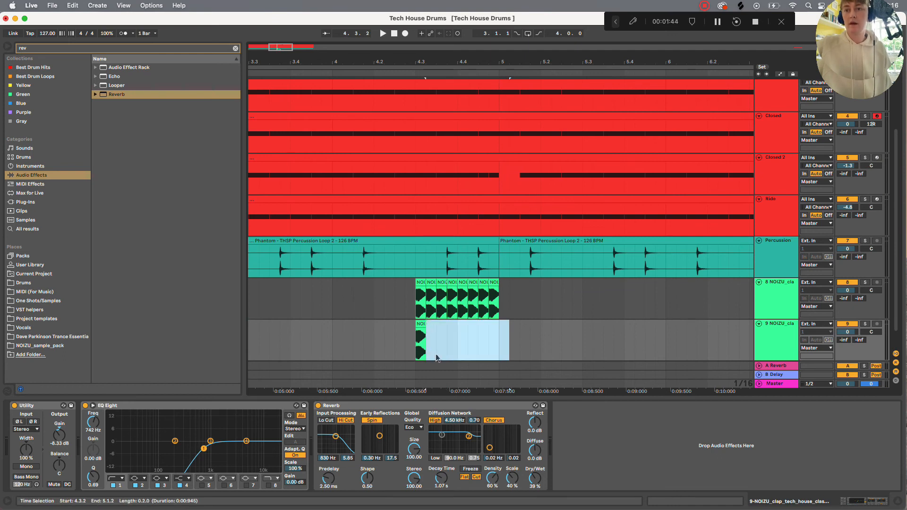
Solo track 9, set its Reverb to 3.18 s decay and 98% dry/wet, and extend its single clap clip to about one beat
click(538, 480)
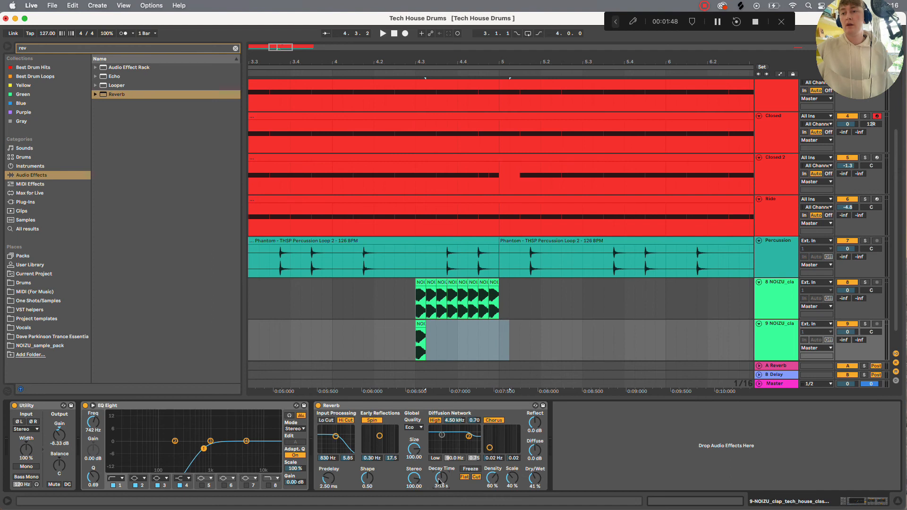
click(865, 324)
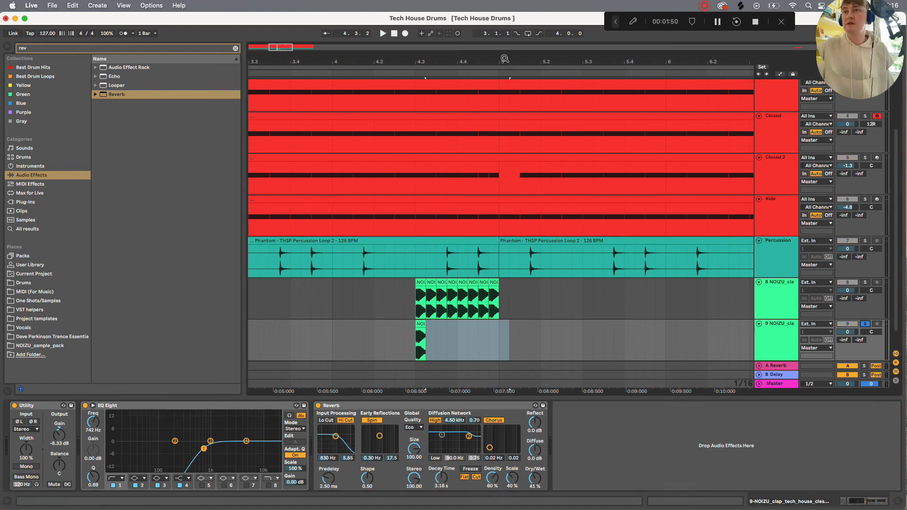
click(405, 74)
key(space)
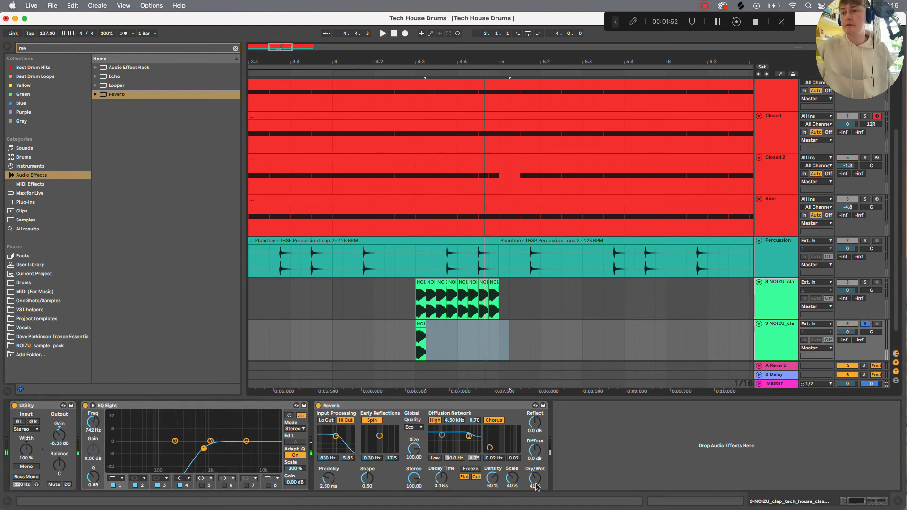
drag(536, 484, 536, 466)
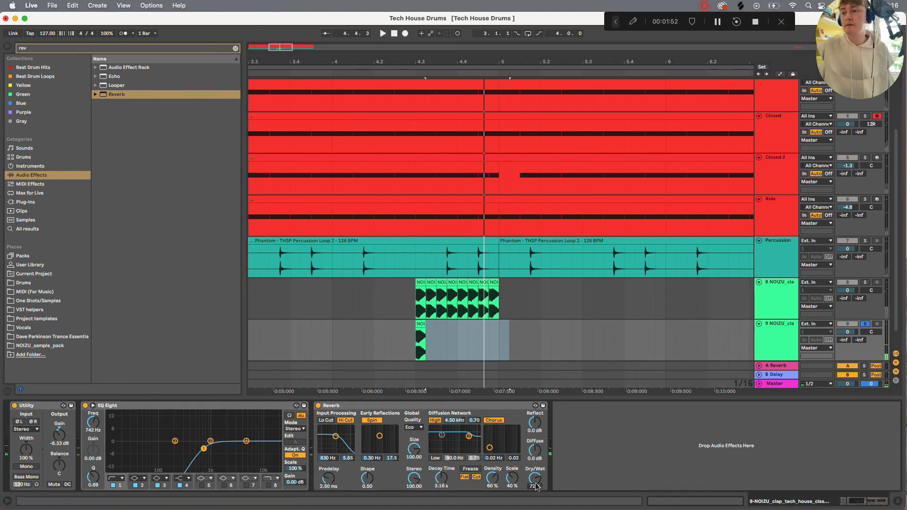
click(399, 71)
drag(425, 326, 468, 325)
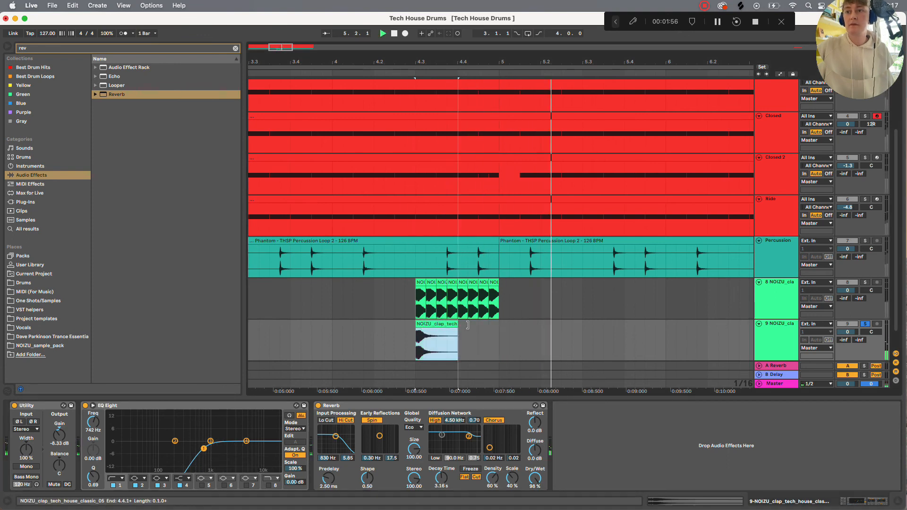
Freeze track 9 and flatten it to audio
right_click(775, 335)
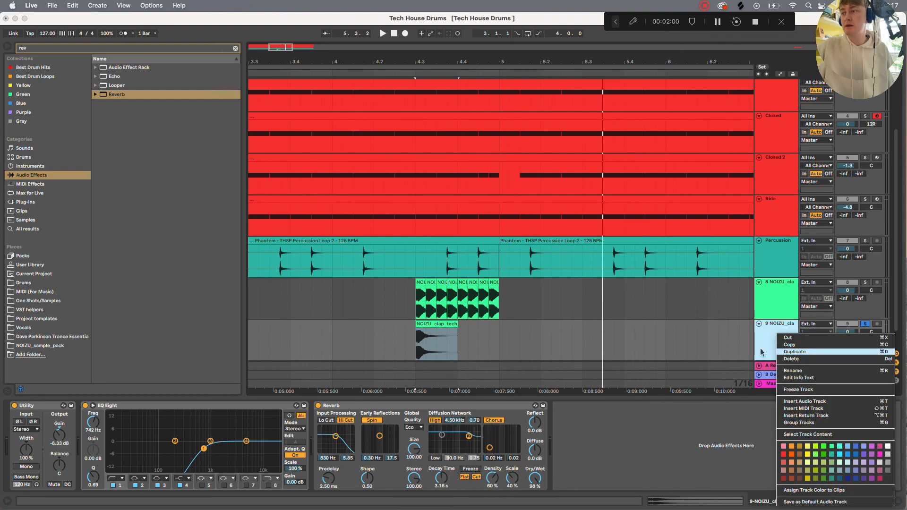
click(799, 390)
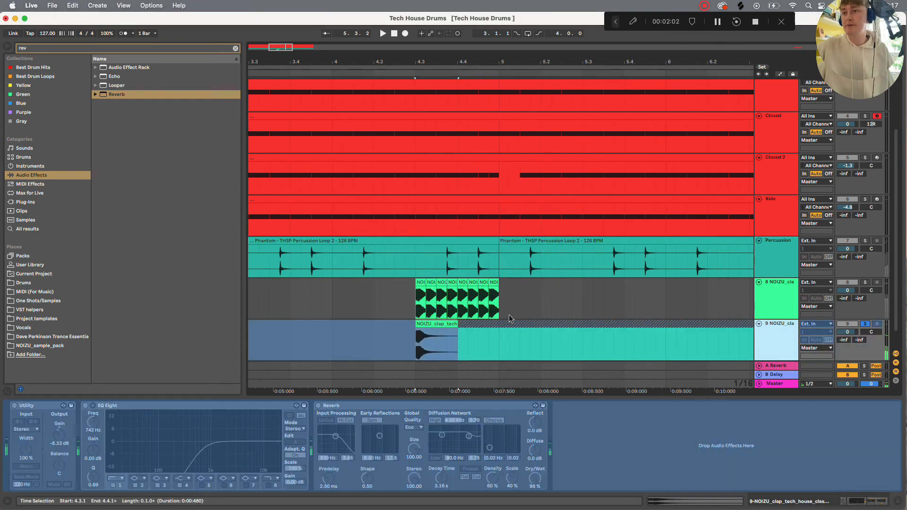
right_click(780, 338)
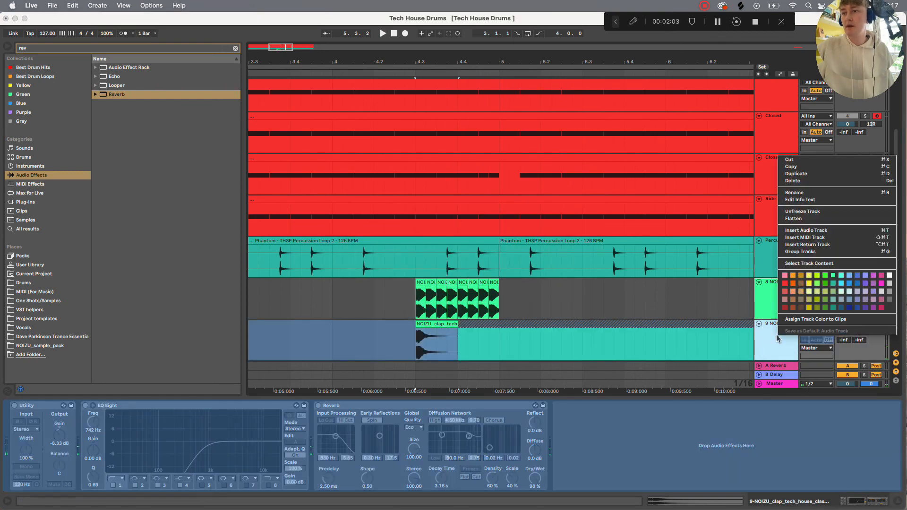
click(819, 220)
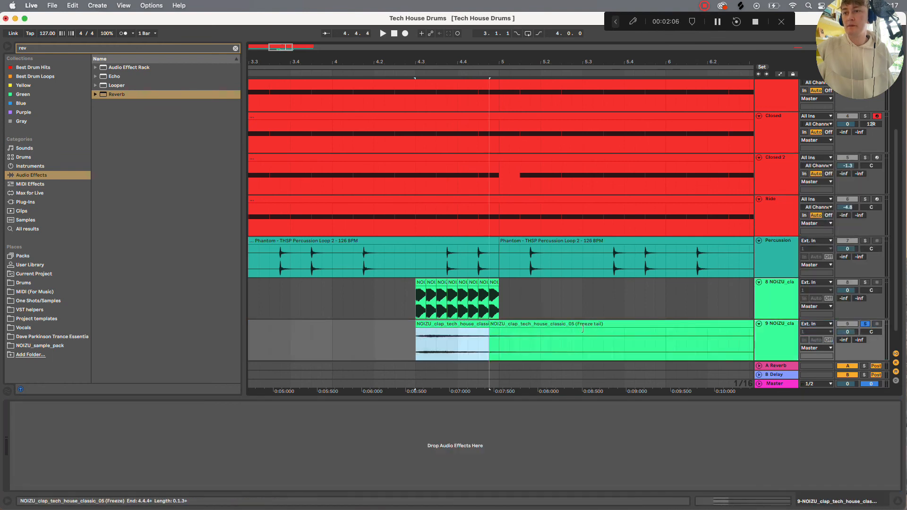
Lengthen the flattened reverb clip on track 9 to about 5.4.4, reverse it, and move it to end at 4.3
drag(583, 328, 593, 325)
double_click(487, 325)
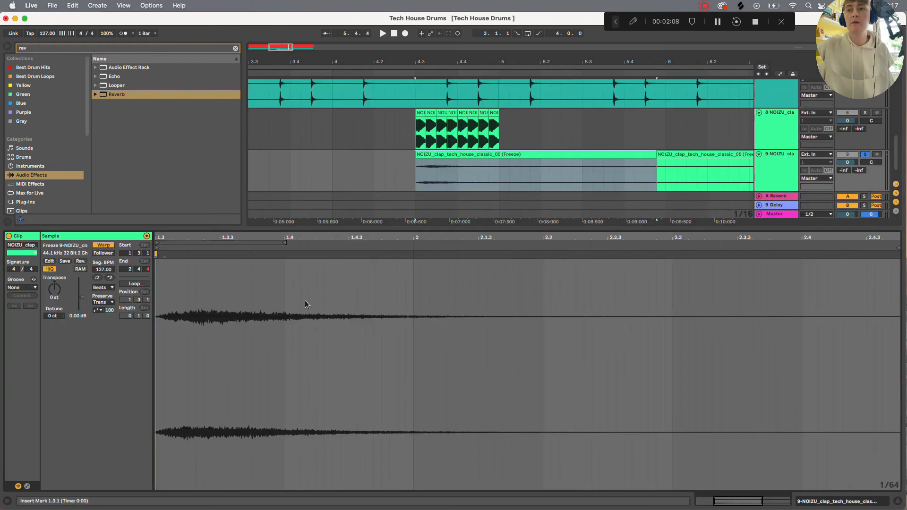
click(82, 261)
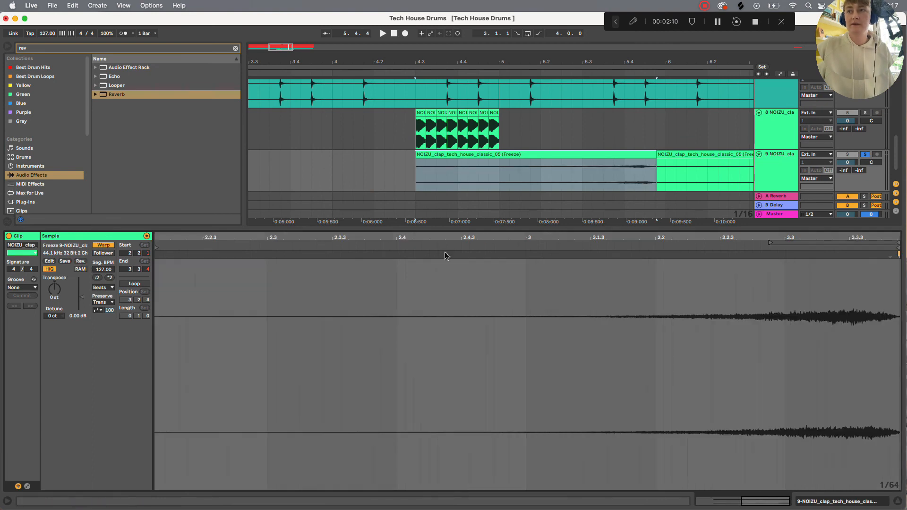
drag(655, 156, 409, 156)
Play the reversed reverb clip solo, unsolo track 9, and replay the lead-in to the clap roll with all tracks
click(362, 73)
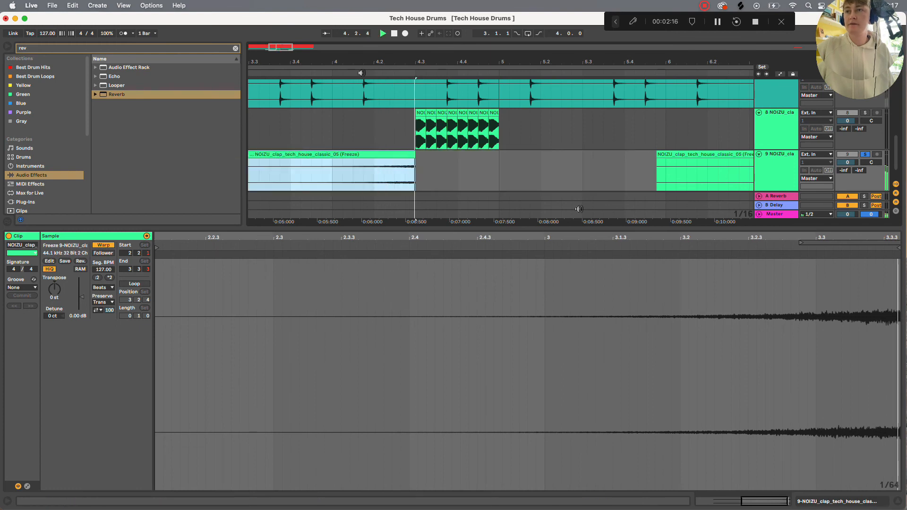
click(865, 155)
click(320, 72)
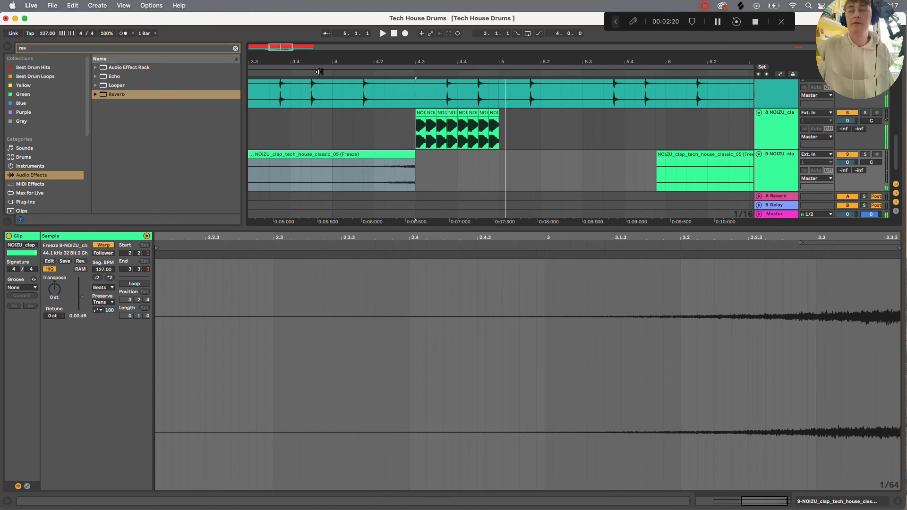
key(alt+super+l)
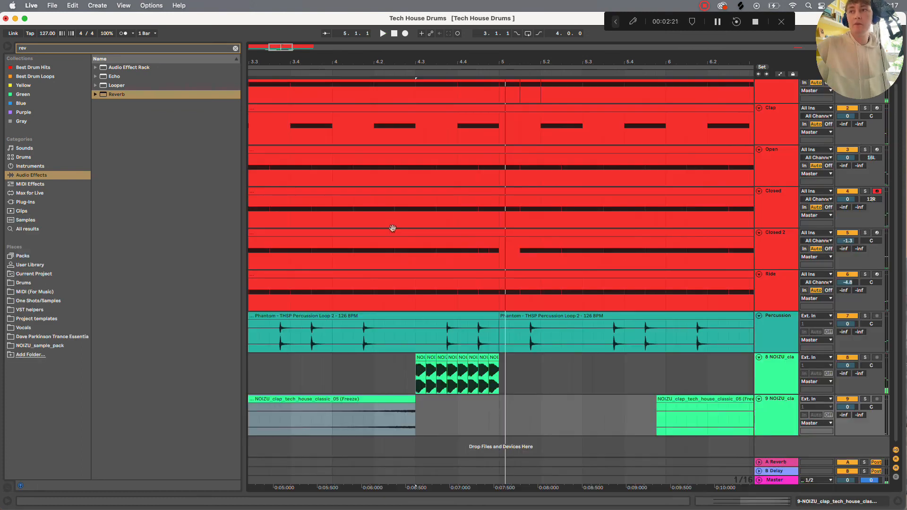
Insert a new audio track below track 9, search the Drums category for crash, and audition the cymbal samples
right_click(778, 404)
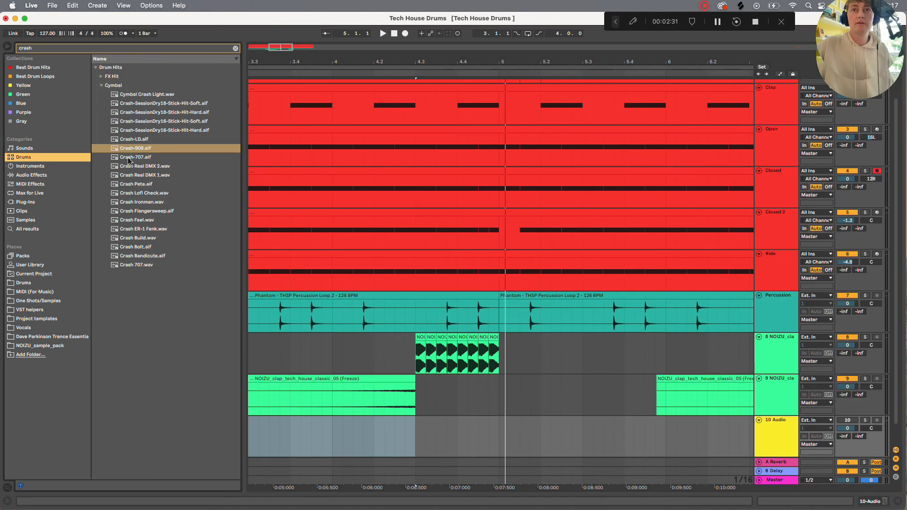
click(135, 149)
click(127, 159)
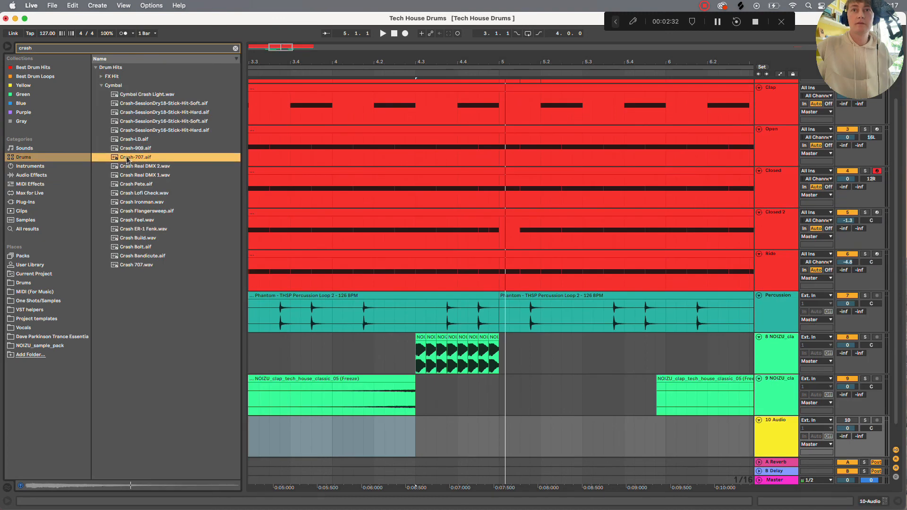
click(135, 203)
click(147, 220)
click(149, 212)
click(150, 203)
Place Crash Ironman.wav on track 10 at bar 5, activate the track, and play it back
drag(150, 208, 502, 433)
key(space)
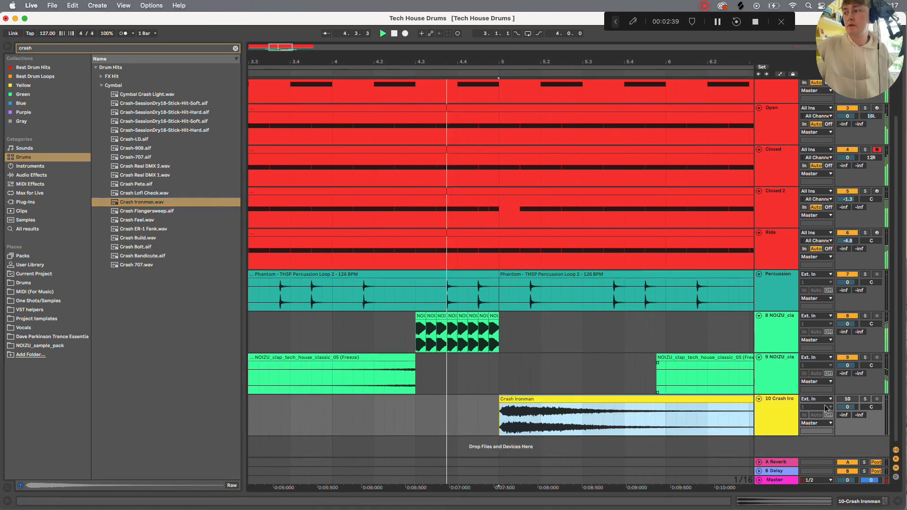
click(846, 400)
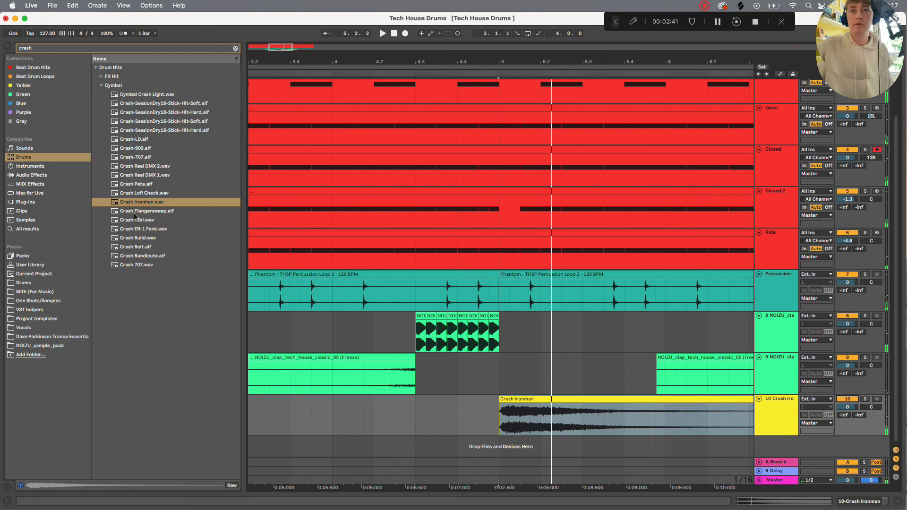
Try Crash ER-1 Fenk.wav at bar 5 on track 10 and replace it there with Crash 707.wav
click(149, 229)
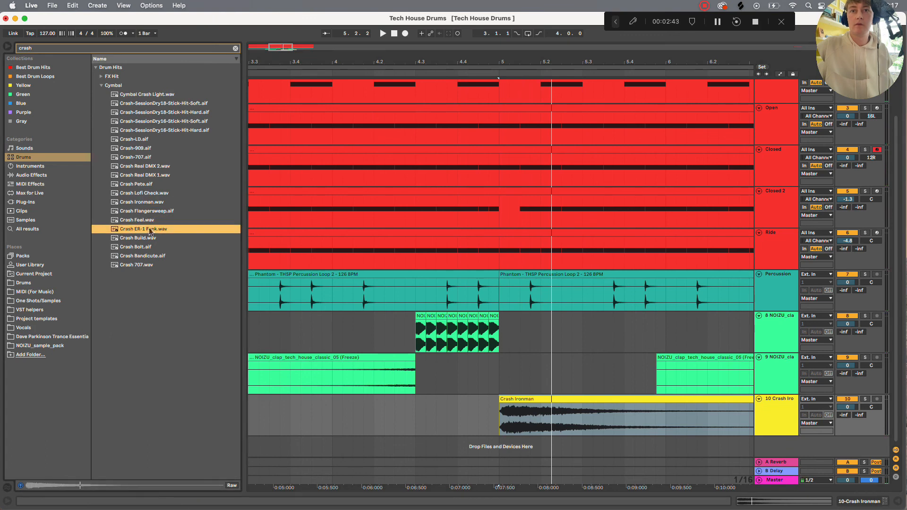
drag(150, 231, 502, 418)
click(397, 75)
key(space)
click(137, 264)
drag(137, 264, 499, 423)
Search the audio effects for comp and add a Compressor after the Utility on the crash track
double_click(788, 411)
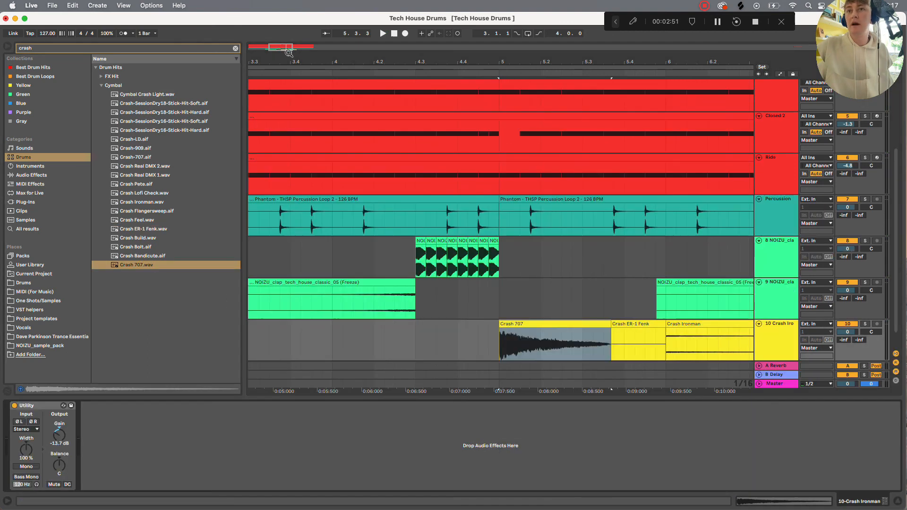
click(235, 47)
text(comp)
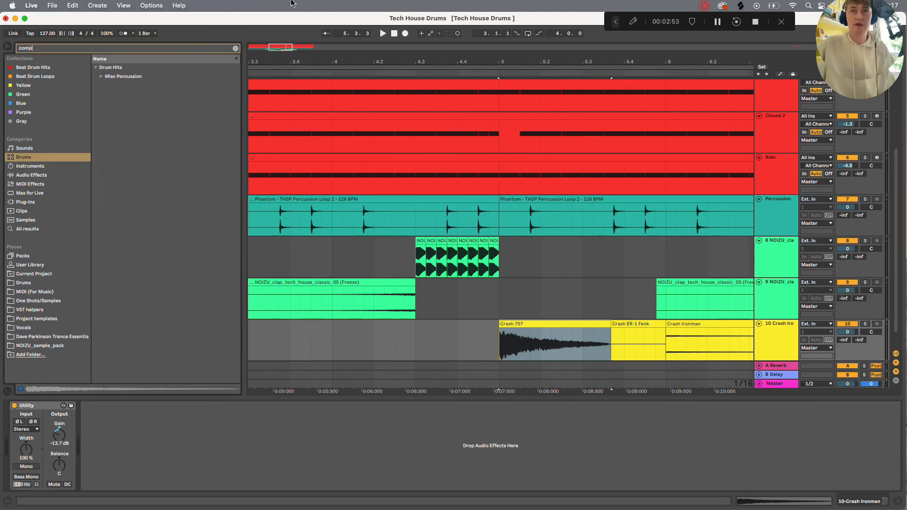
click(39, 175)
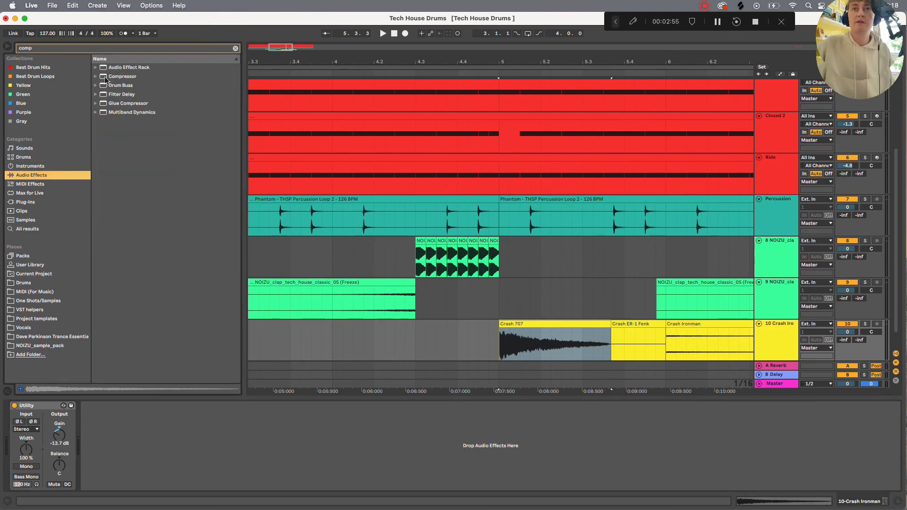
click(96, 77)
drag(198, 437, 202, 461)
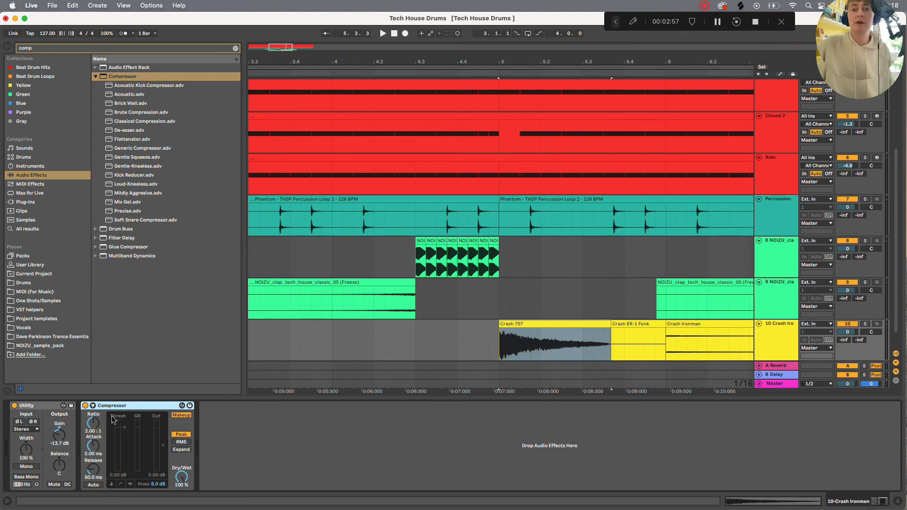
Sidechain the crash Compressor to the Kick with a threshold of about -28 dB, and play it back
click(93, 406)
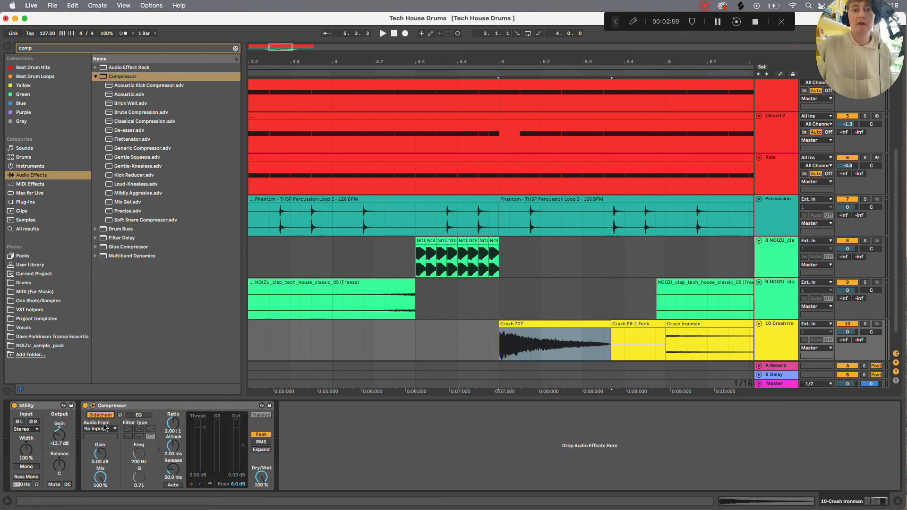
click(105, 429)
click(118, 332)
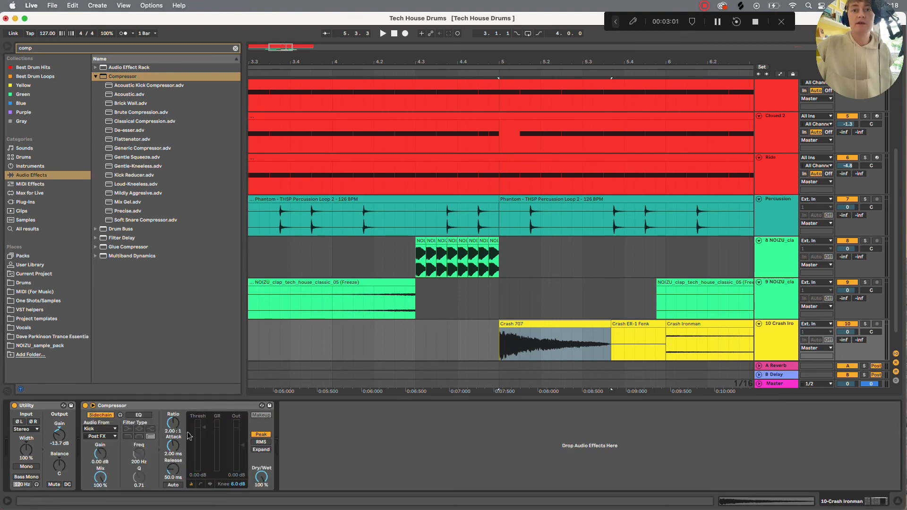
click(439, 74)
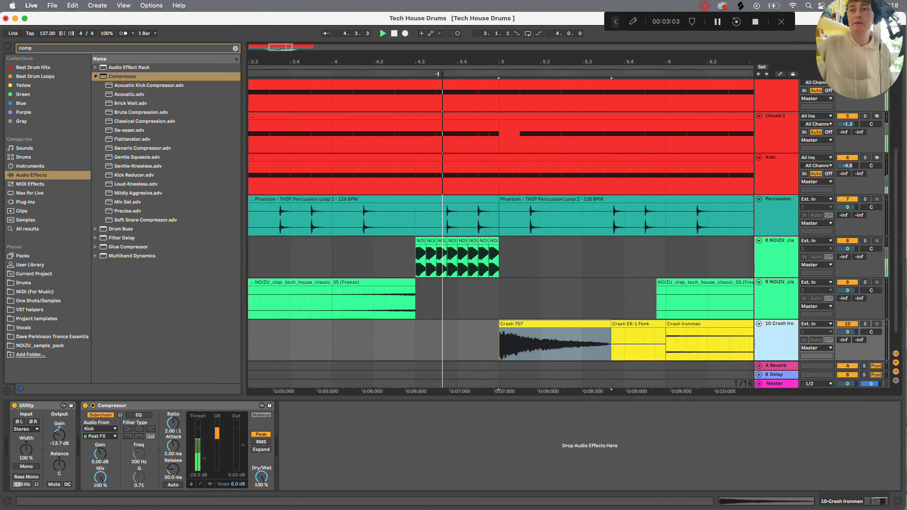
key(space)
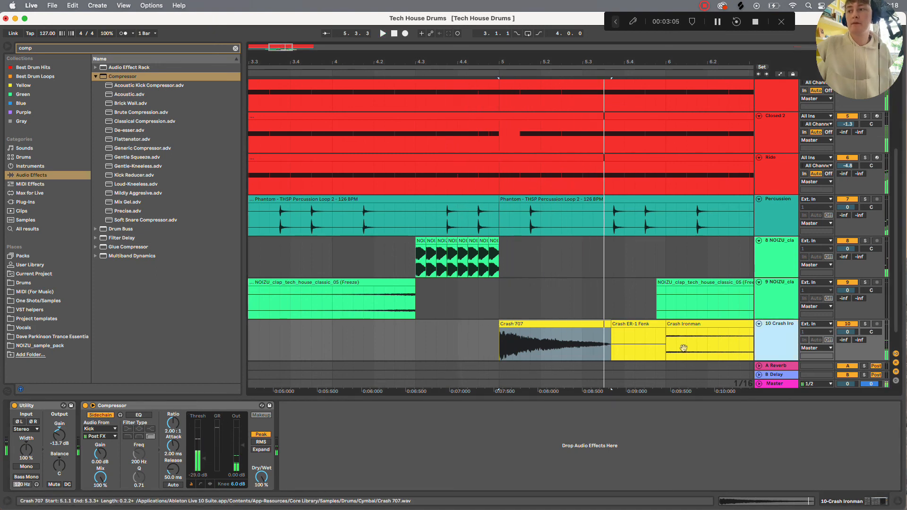
Set the crash track's Utility gain to -4.44 dB and add an EQ Eight after the Compressor
drag(58, 435, 57, 433)
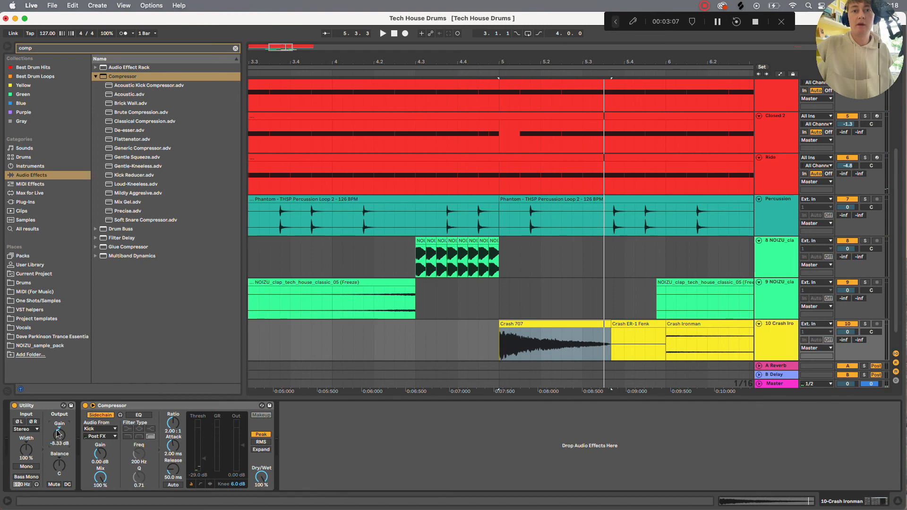
key(super+f)
text(eq)
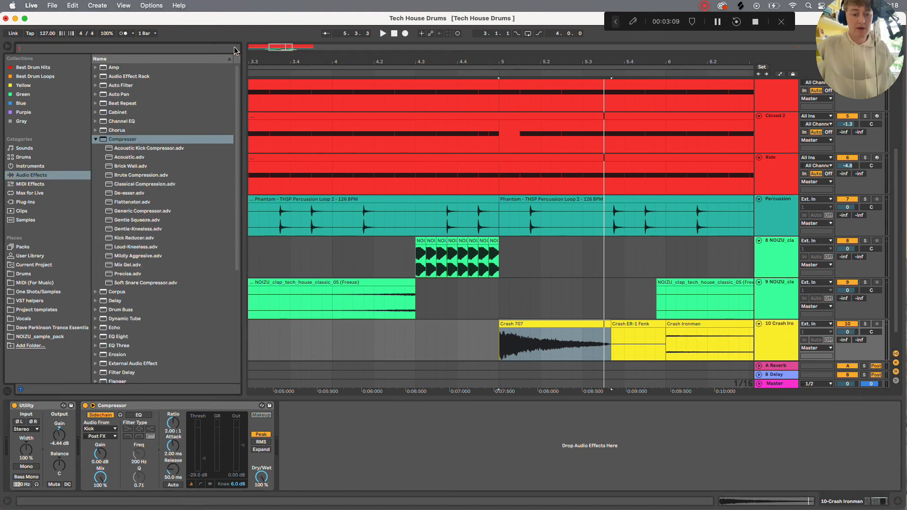
drag(109, 88, 380, 461)
On the crash EQ Eight, boost the band 4 high shelf and set a band 1 low cut at 527 Hz, and play it back
click(444, 441)
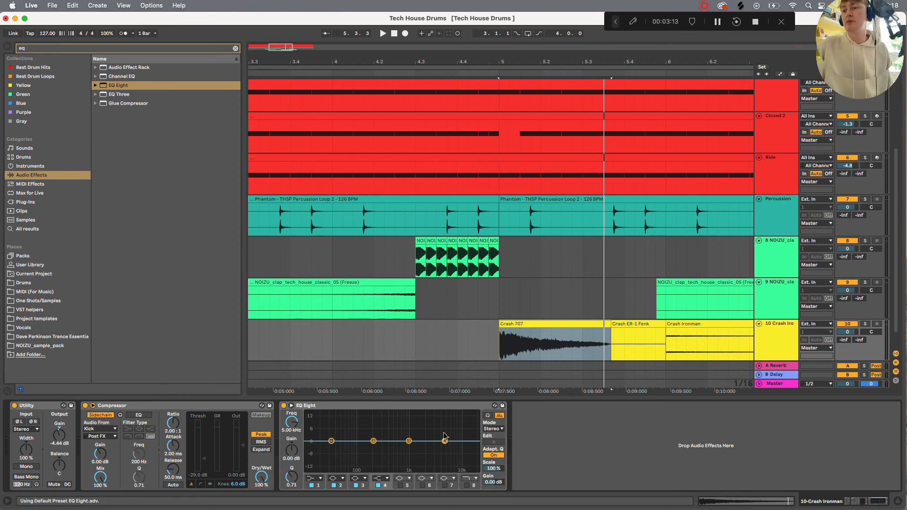
click(310, 478)
click(317, 430)
drag(331, 448, 396, 447)
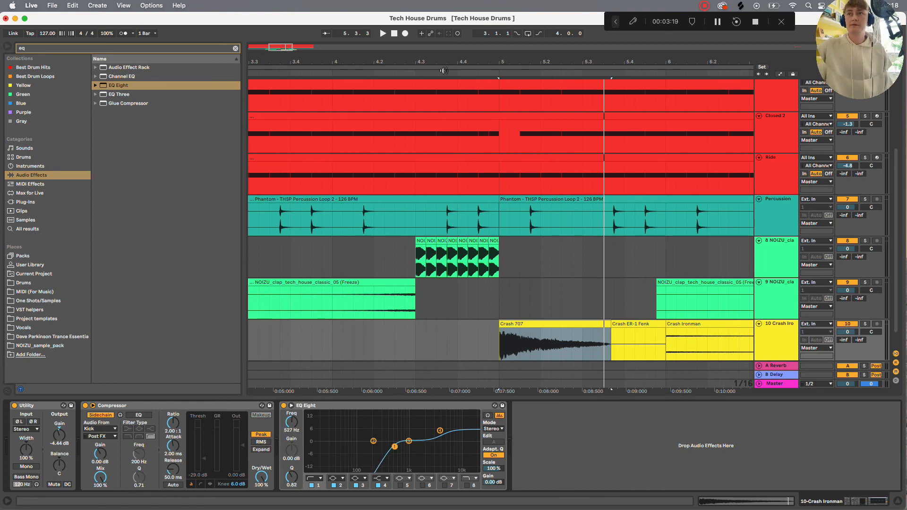
click(444, 72)
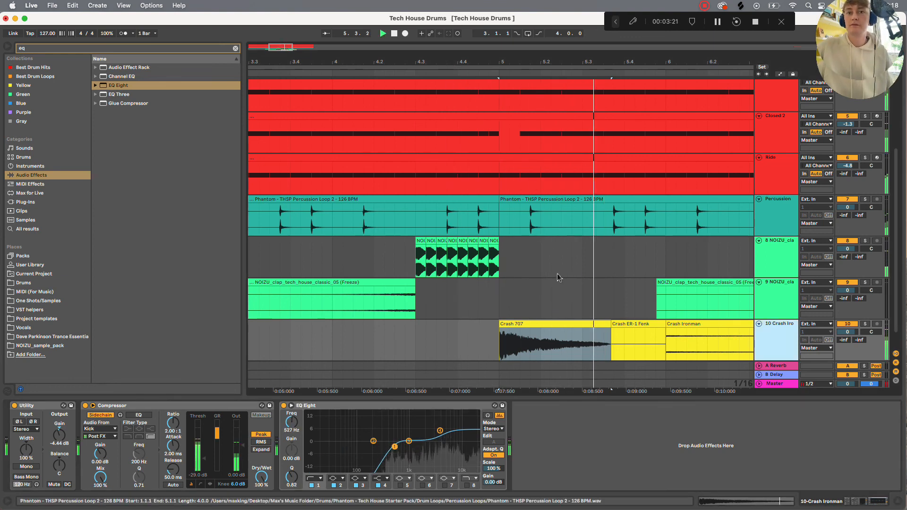
key(space)
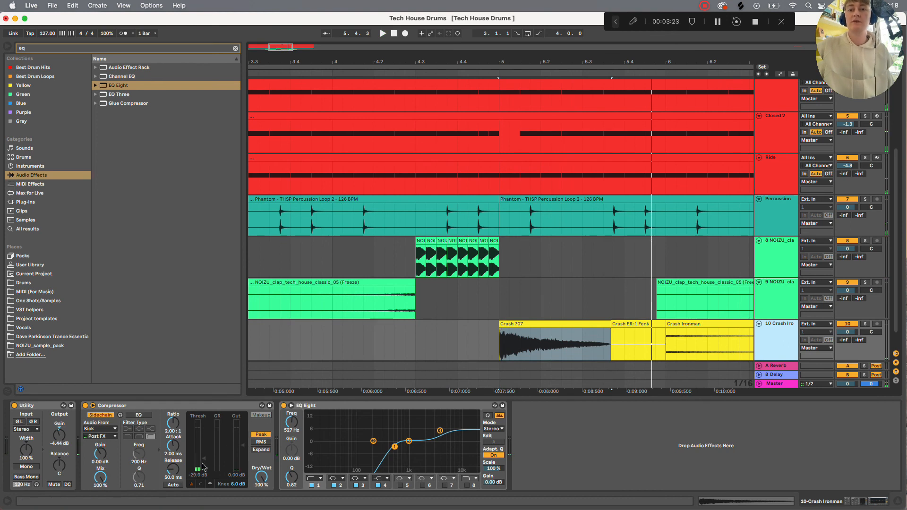
Lower the crash Compressor's threshold to -41.4 dB, replay the transition into bar 5, and hide the device view
drag(203, 460, 201, 461)
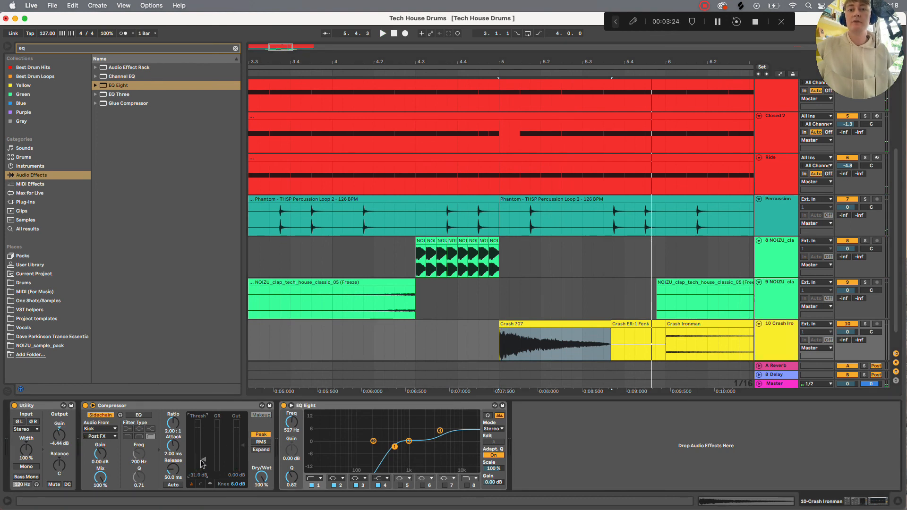
click(435, 74)
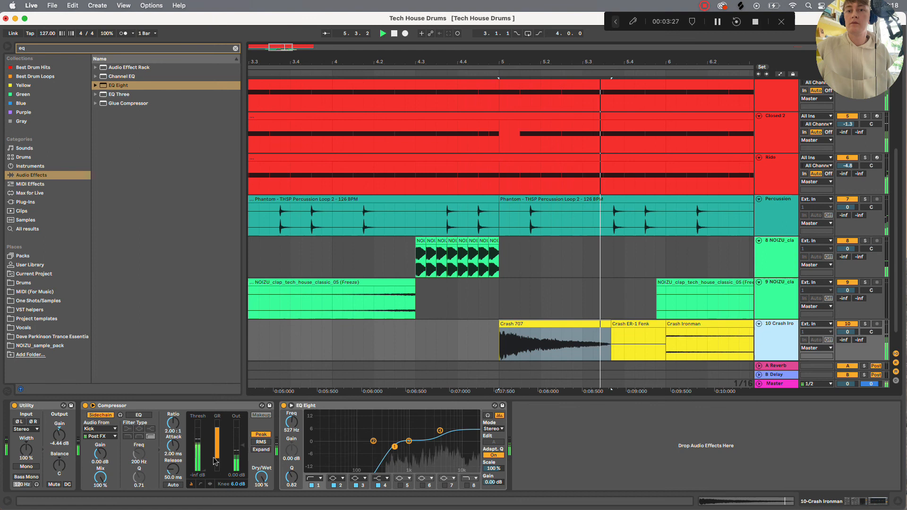
drag(203, 472, 201, 470)
key(space)
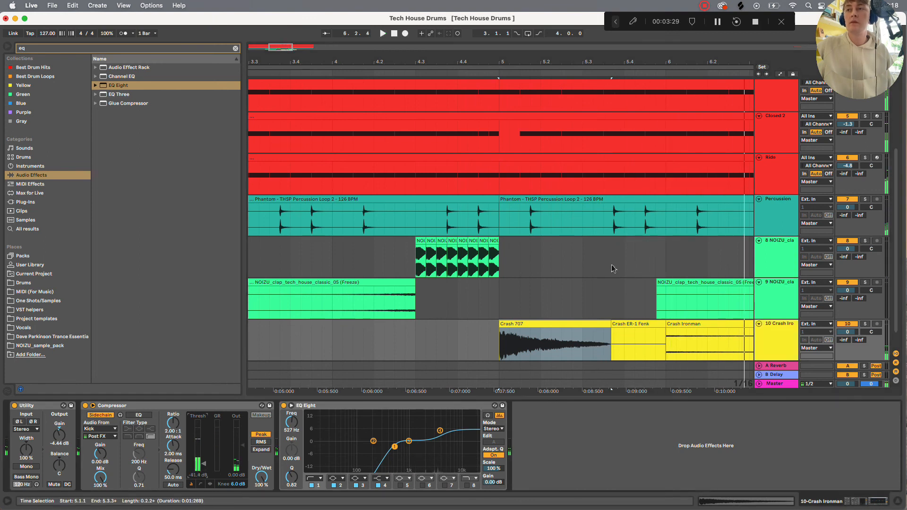
click(406, 73)
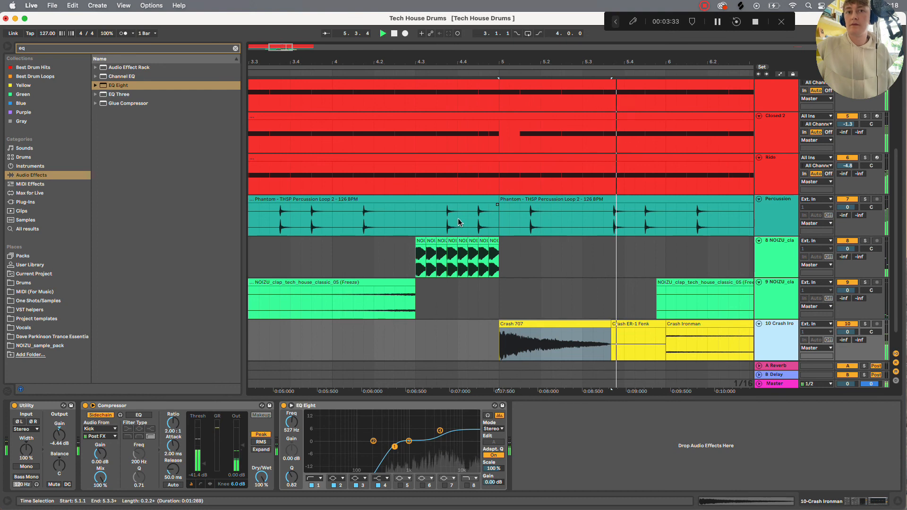
key(super+alt+l)
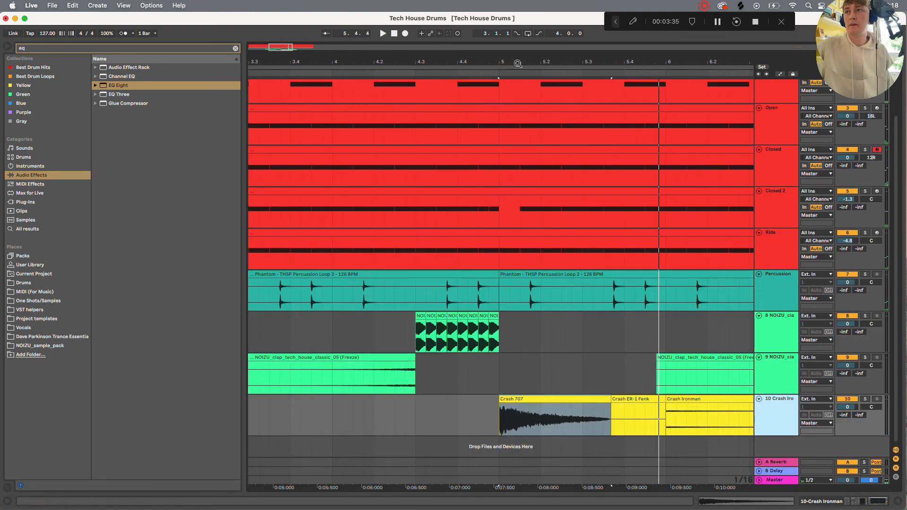